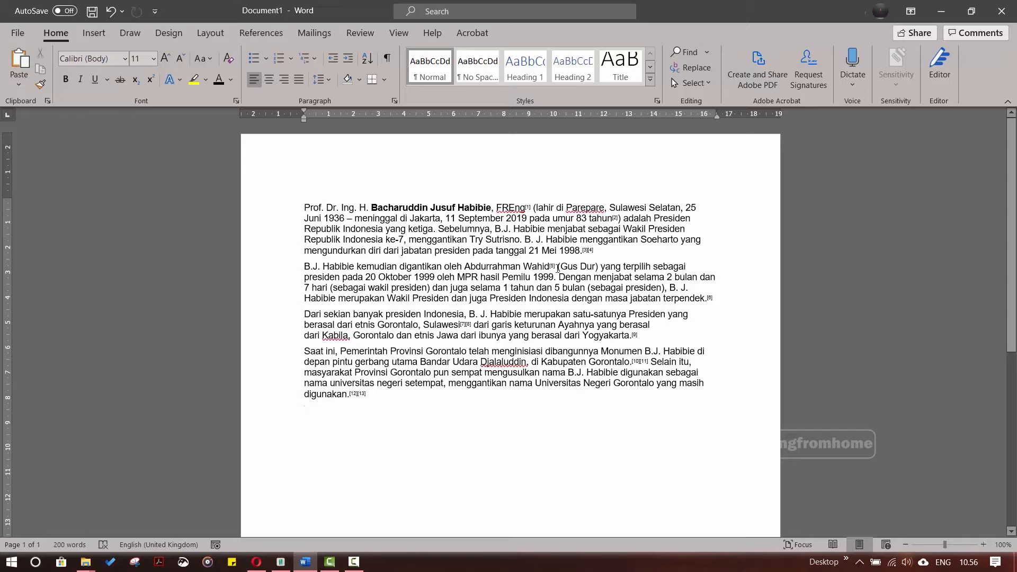
Step: Show the Styles pane and look through the full gallery of available styles
click(383, 208)
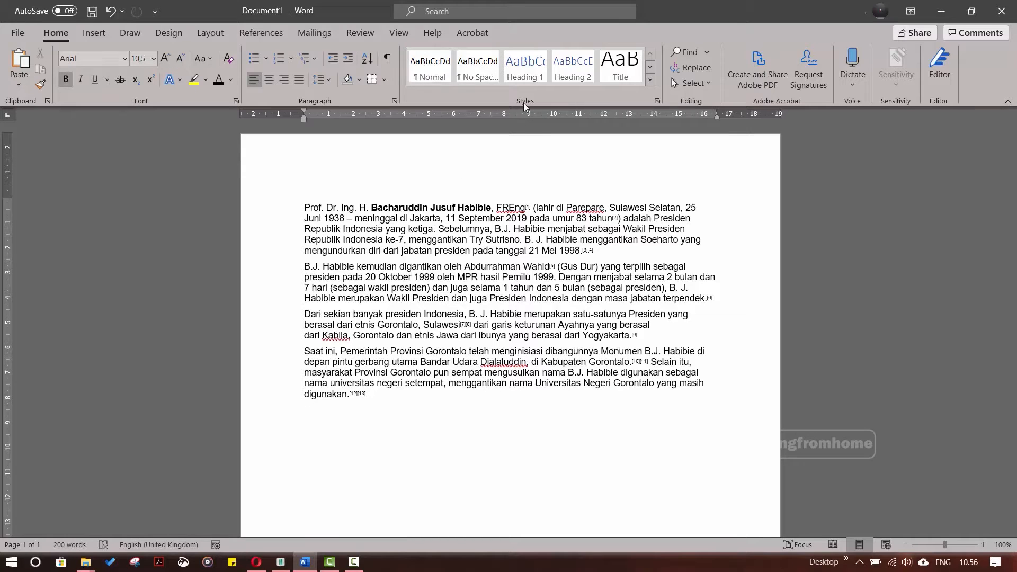
click(657, 102)
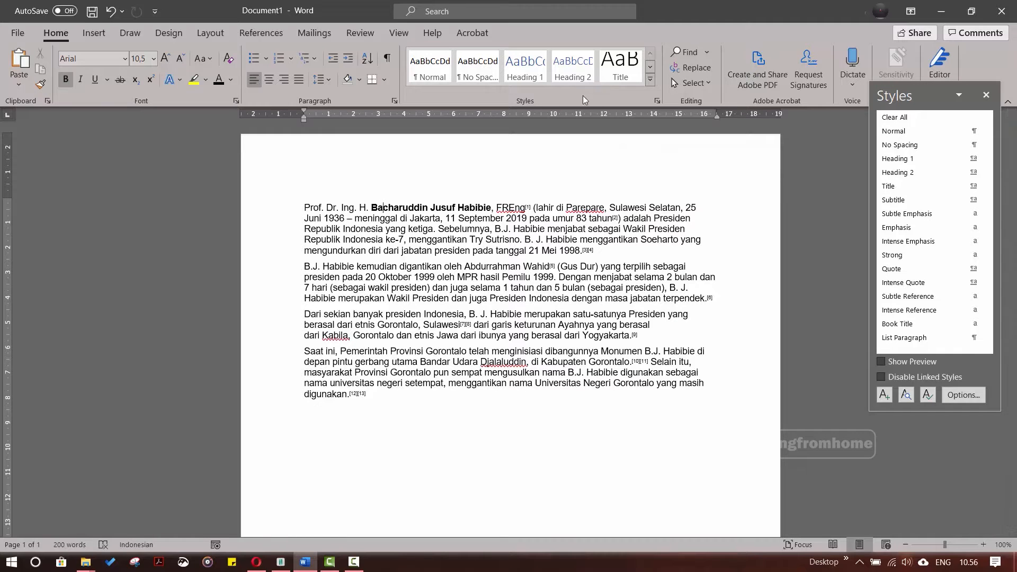
click(650, 80)
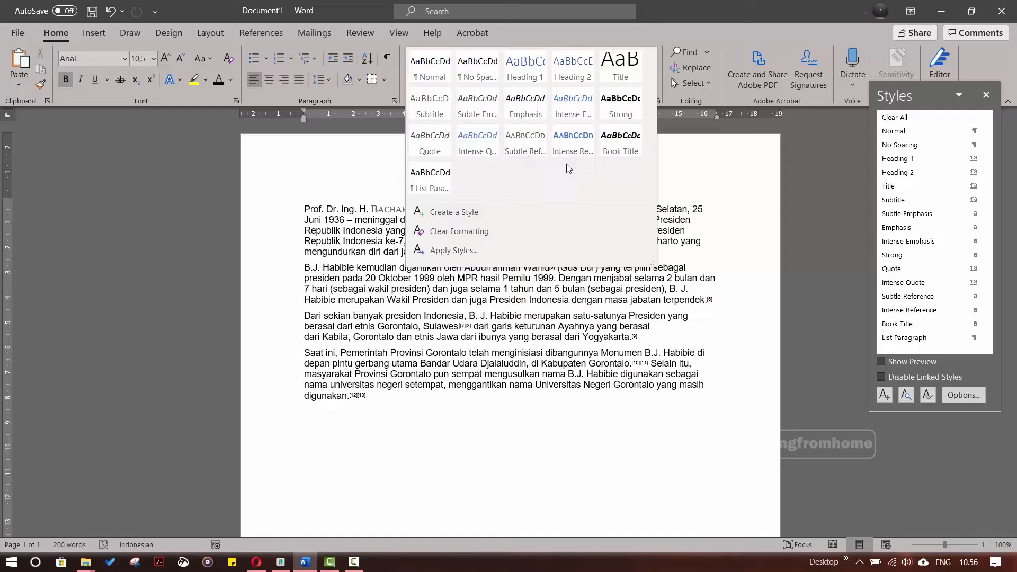
click(475, 353)
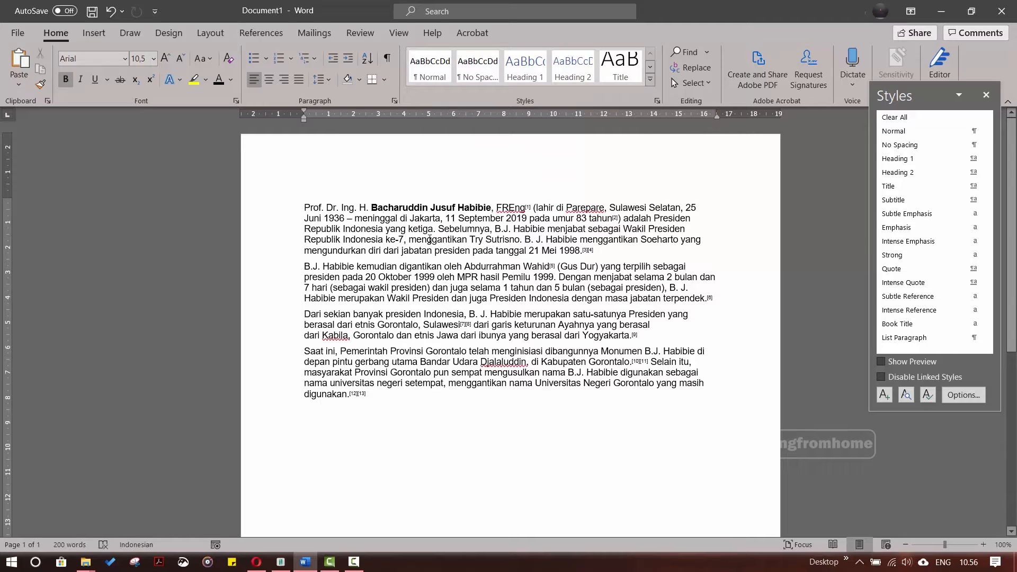
Step: Try the Heading 1 style on the whole first paragraph and undo it
click(428, 239)
triple_click(530, 243)
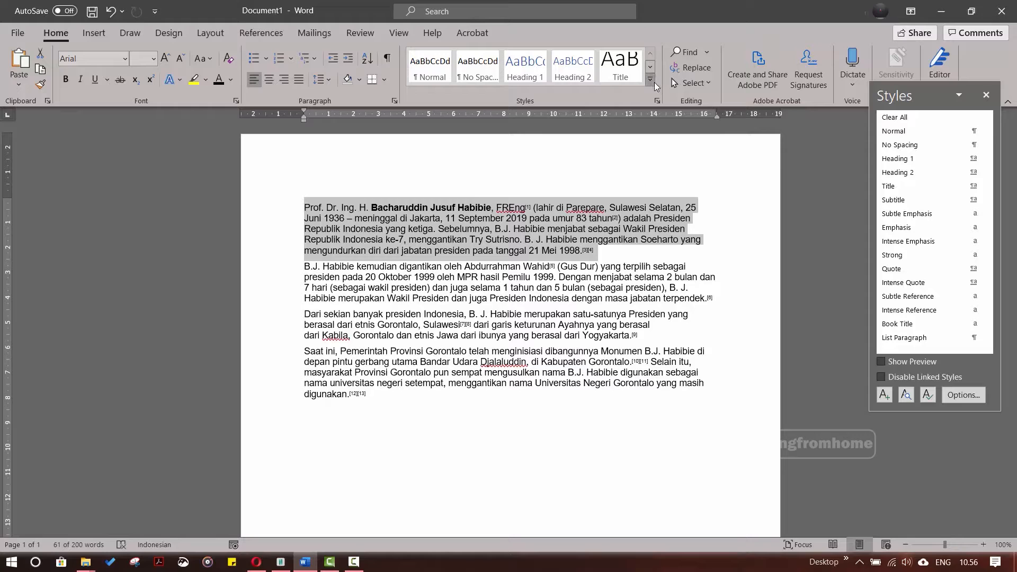
click(653, 81)
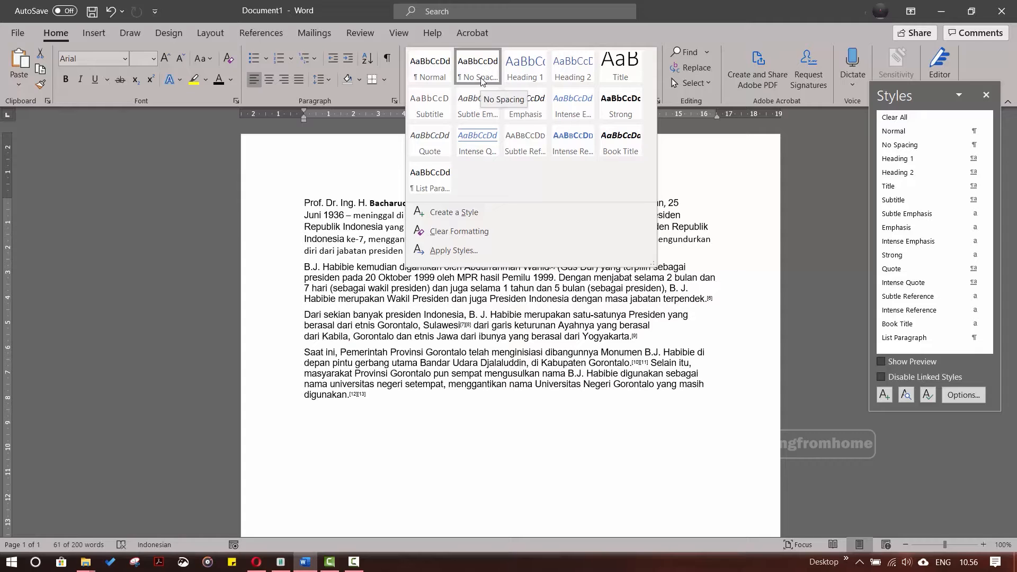
click(528, 77)
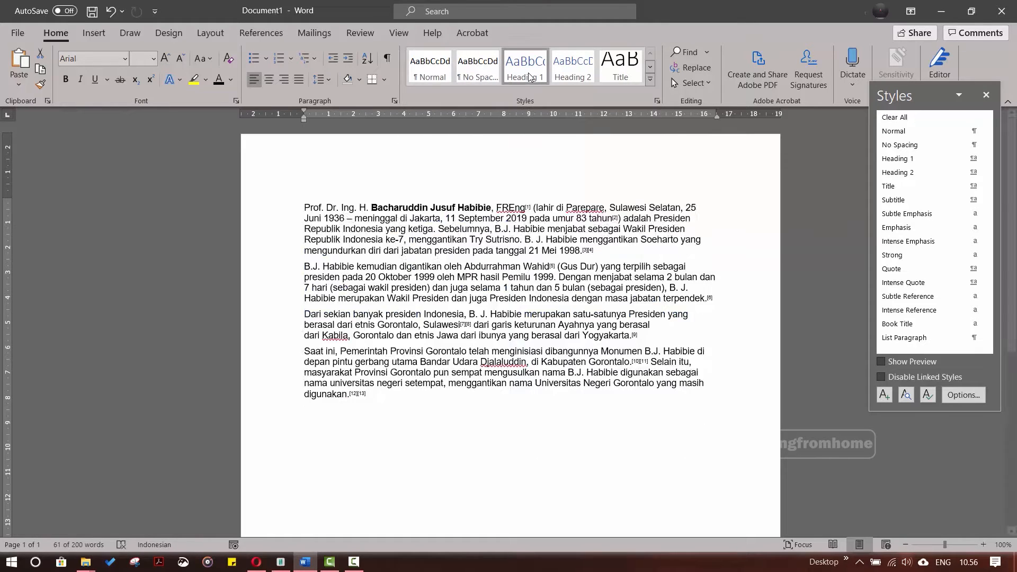
click(541, 254)
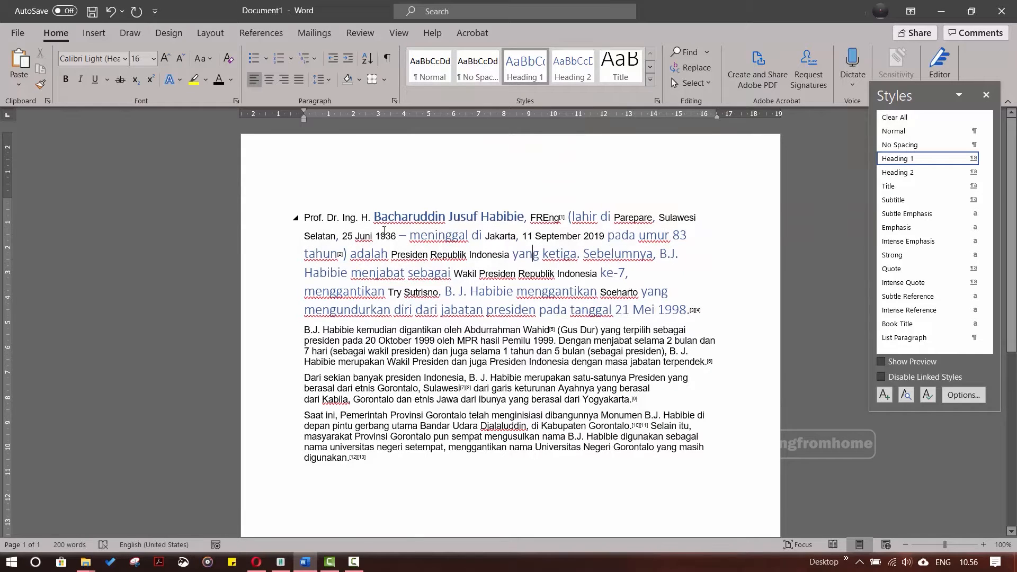
key(ctrl+a)
key(ctrl+z)
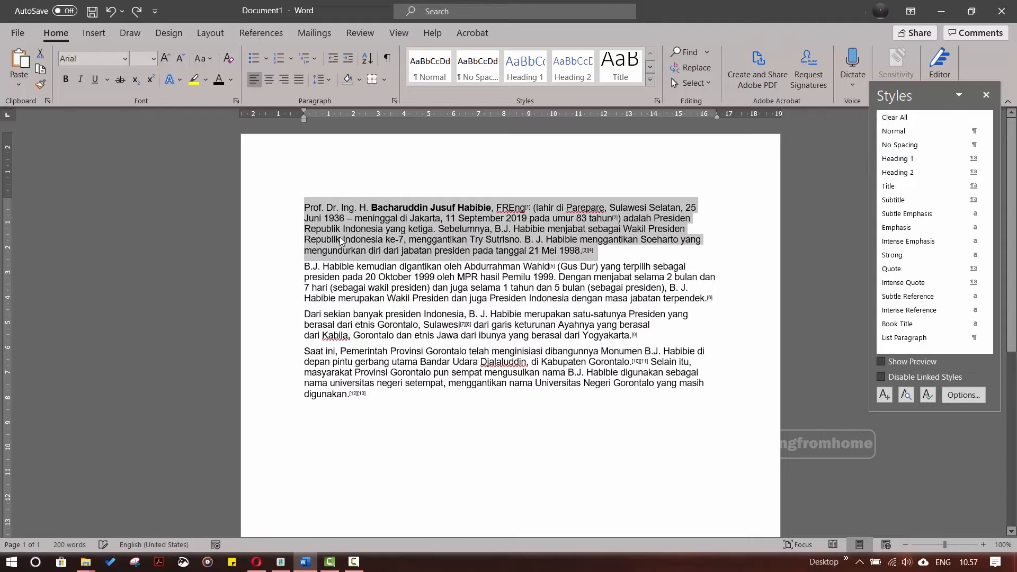
Step: Start a new style from the first paragraph's formatting and open its full property settings
click(651, 80)
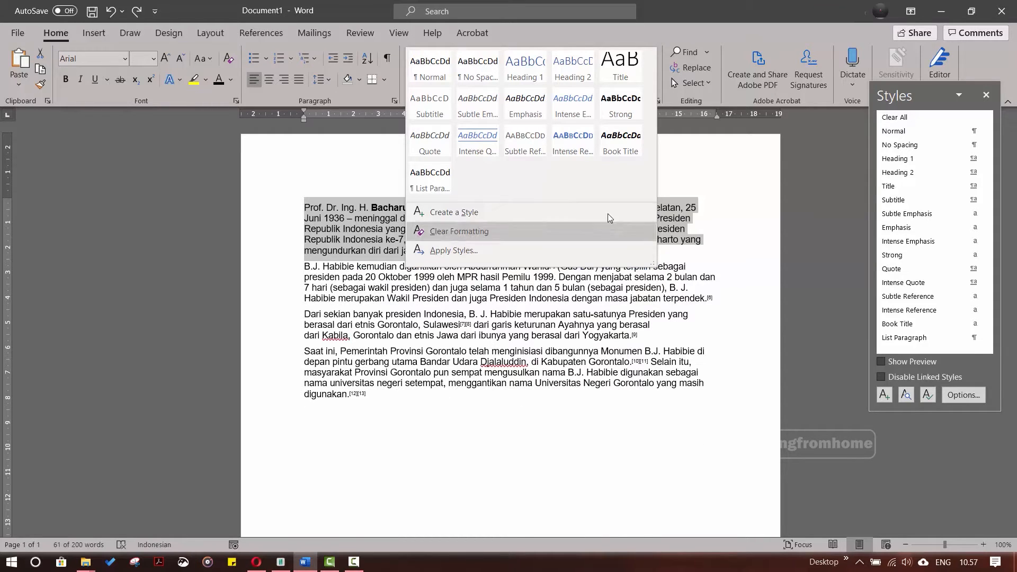
click(456, 214)
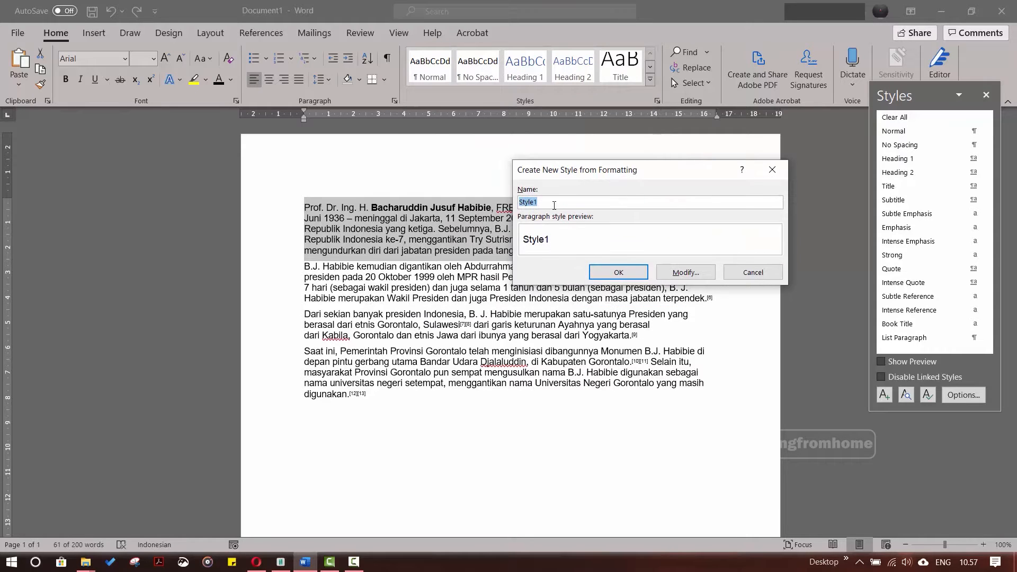
drag(644, 164, 700, 145)
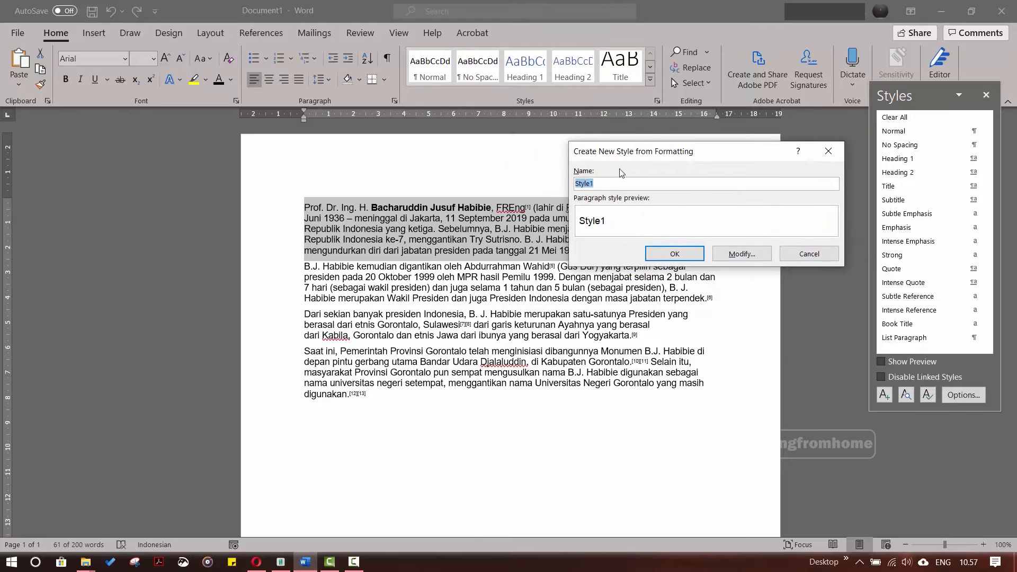
click(604, 184)
click(723, 259)
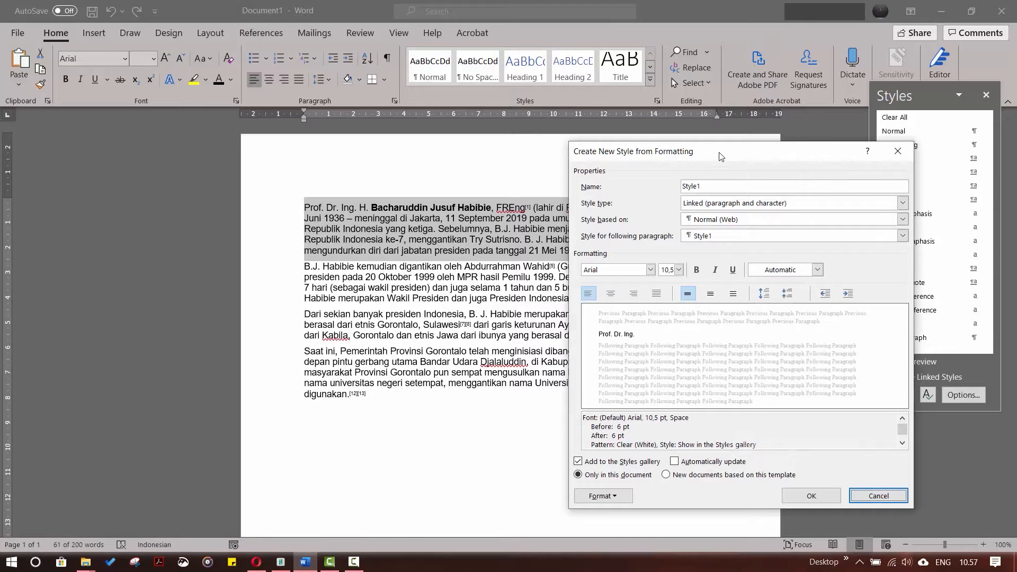
drag(721, 155, 718, 110)
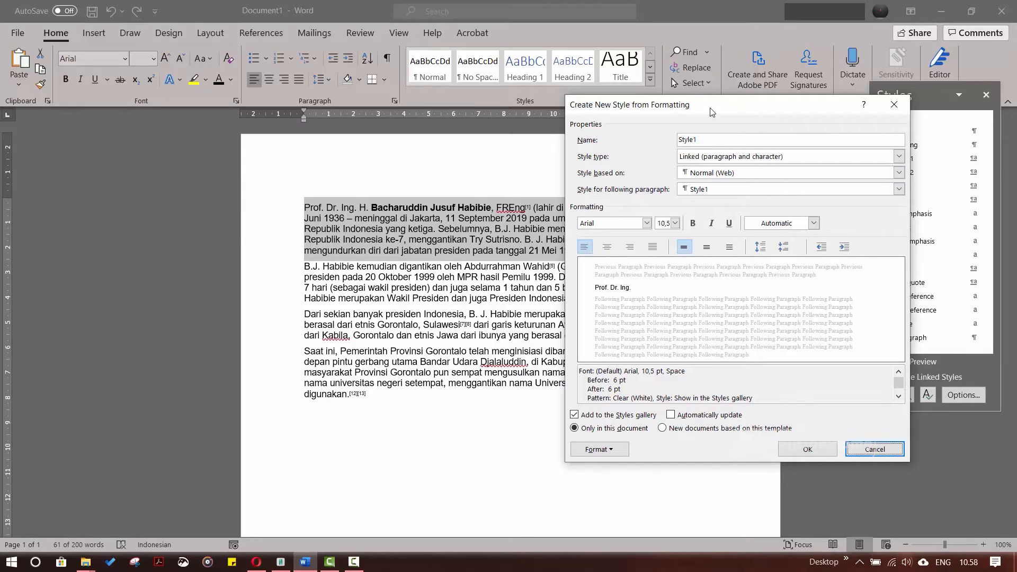
drag(710, 108, 719, 103)
Step: Preview the Table and List style types for the new style and return to Linked (paragraph and character)
click(909, 152)
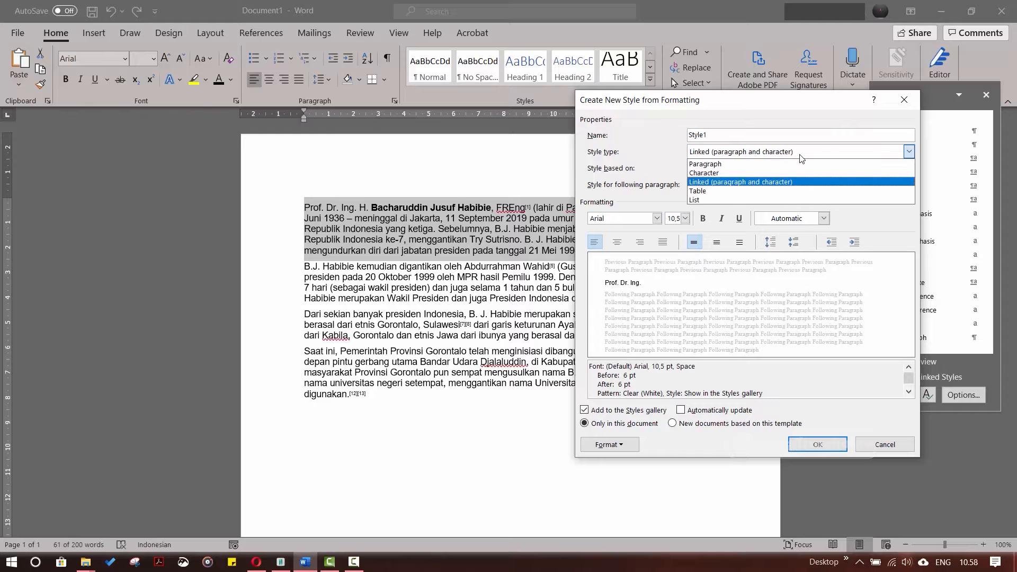
click(696, 194)
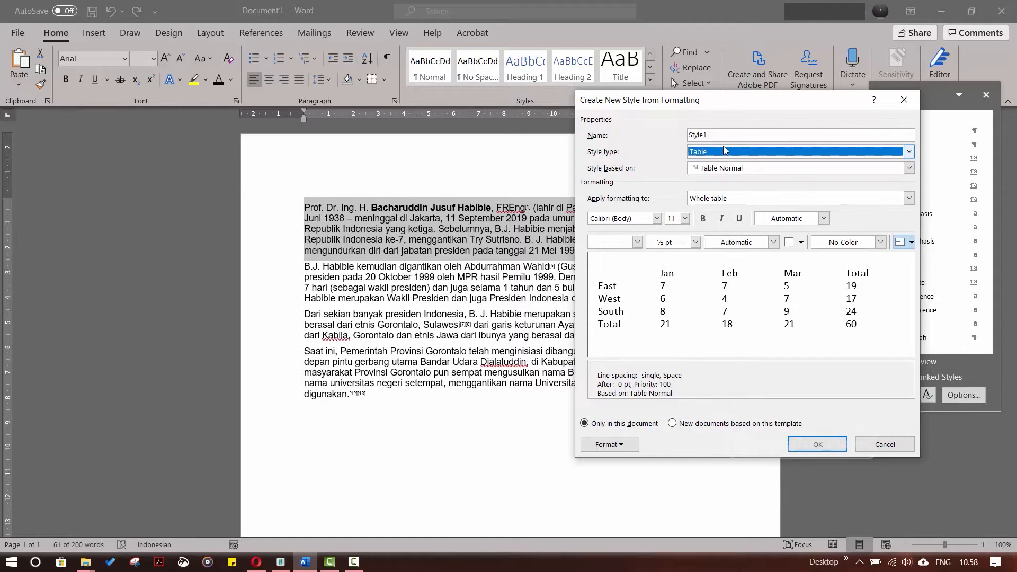
click(725, 153)
click(701, 196)
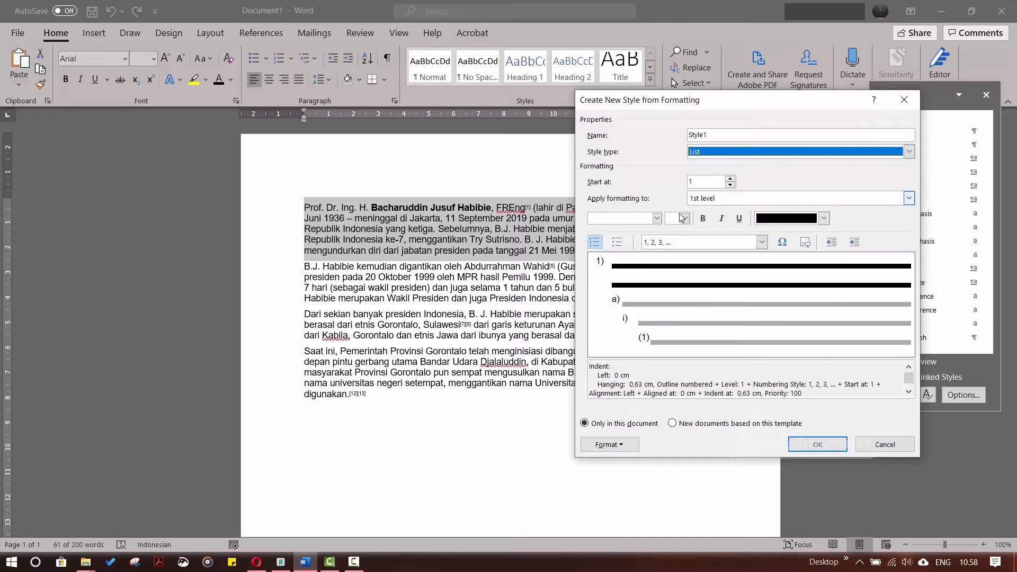
click(735, 153)
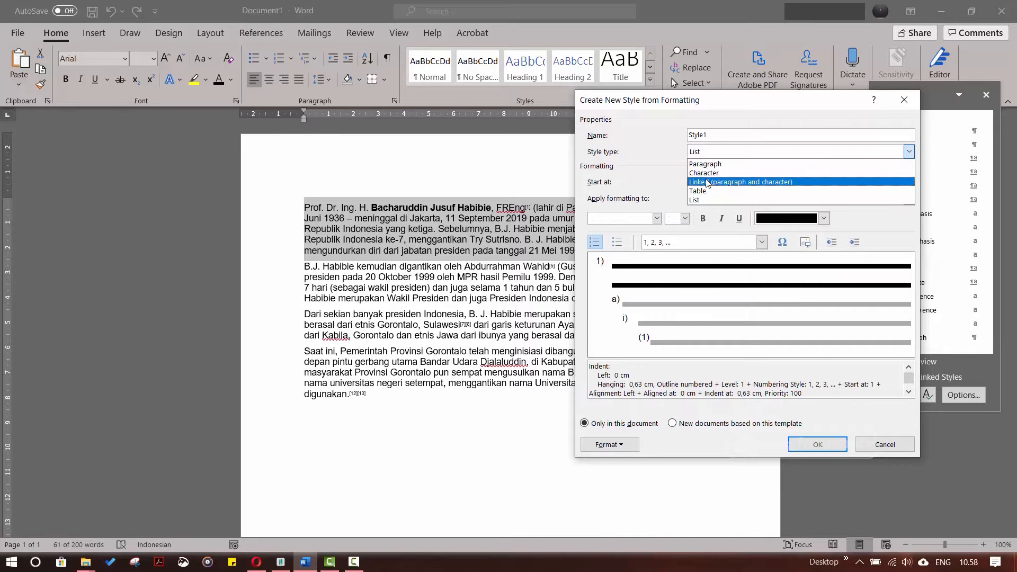
click(707, 182)
Step: Set the new style's type to Character and create the style
click(742, 152)
click(704, 173)
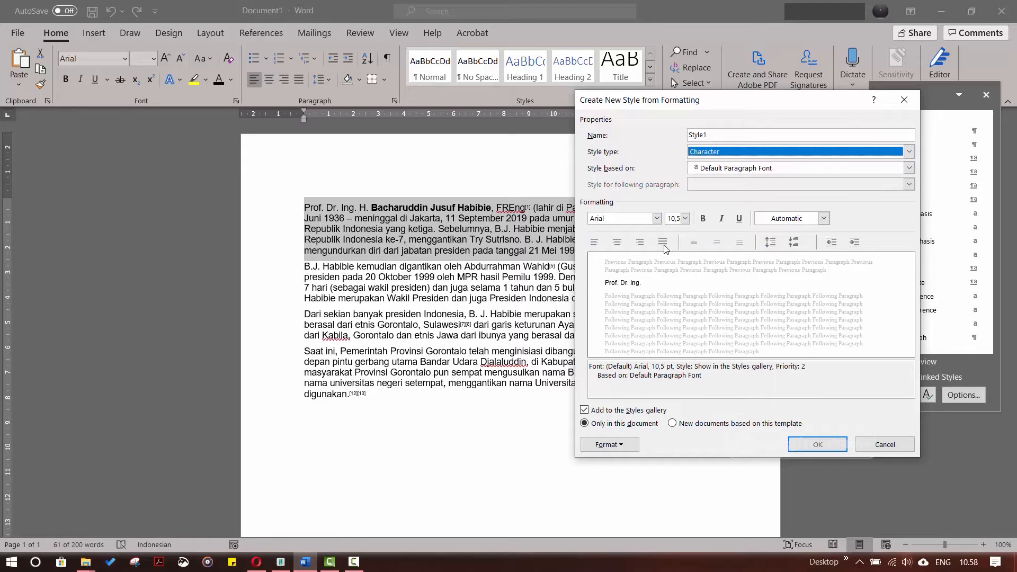
click(817, 444)
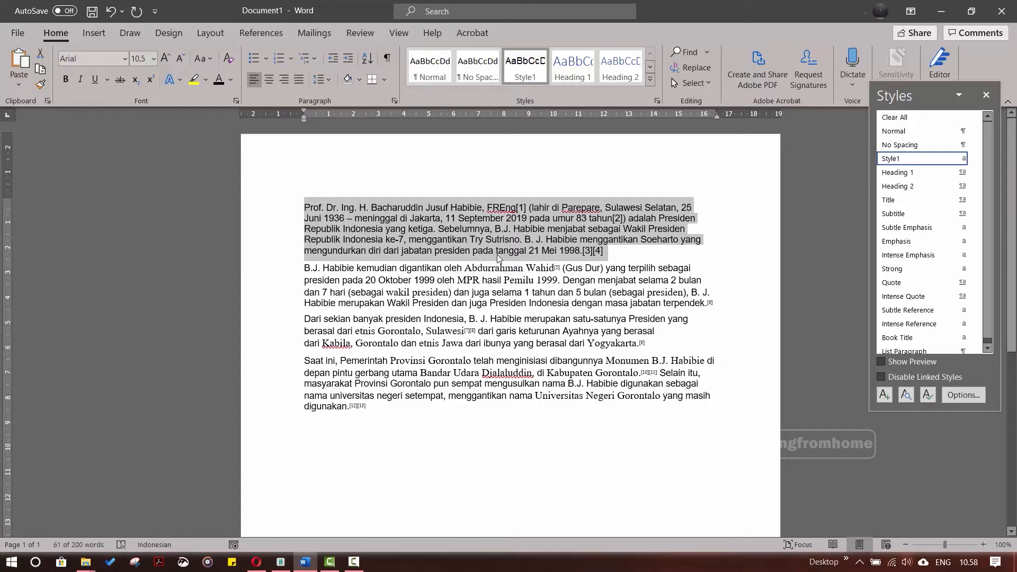
click(513, 254)
drag(640, 240, 304, 207)
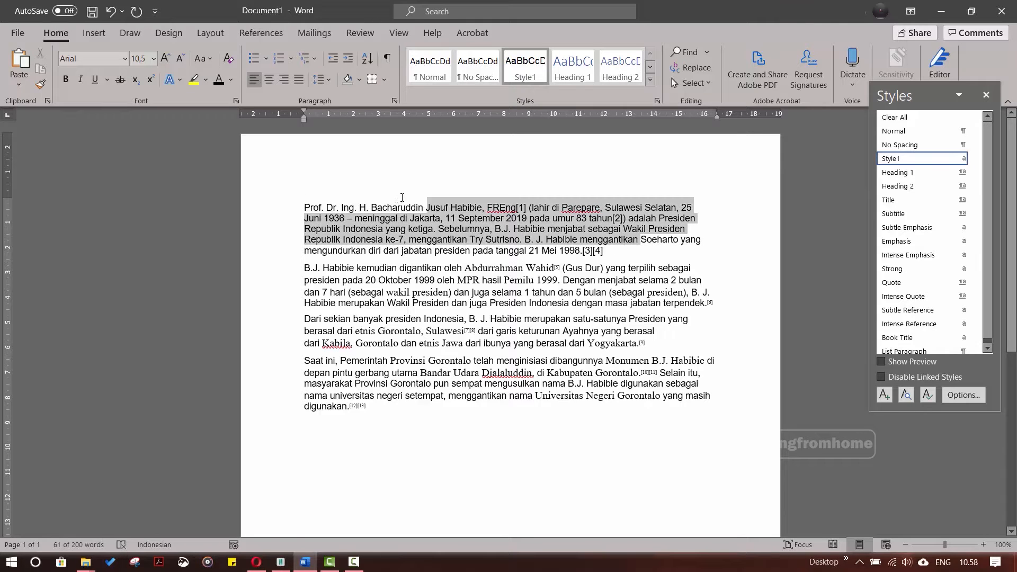
click(539, 218)
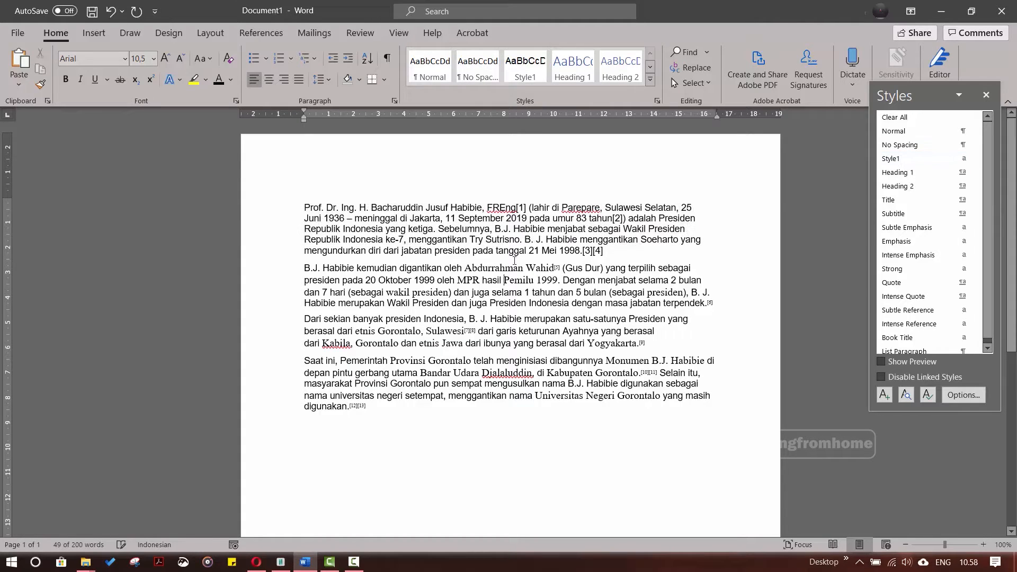
scroll(515, 367, down, 2)
scroll(516, 368, up, 2)
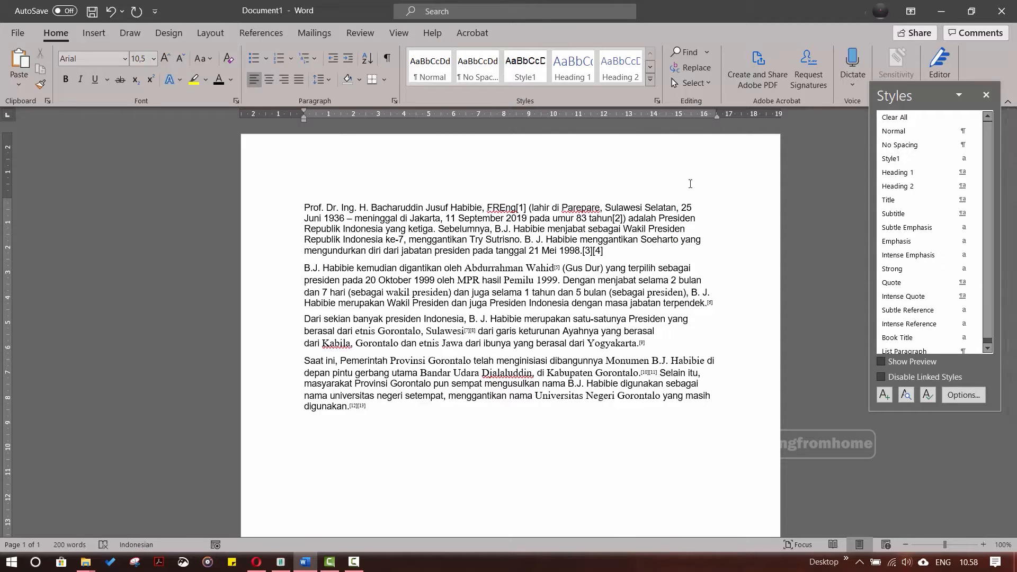
Step: Close the Styles pane and view the available Find options
click(986, 95)
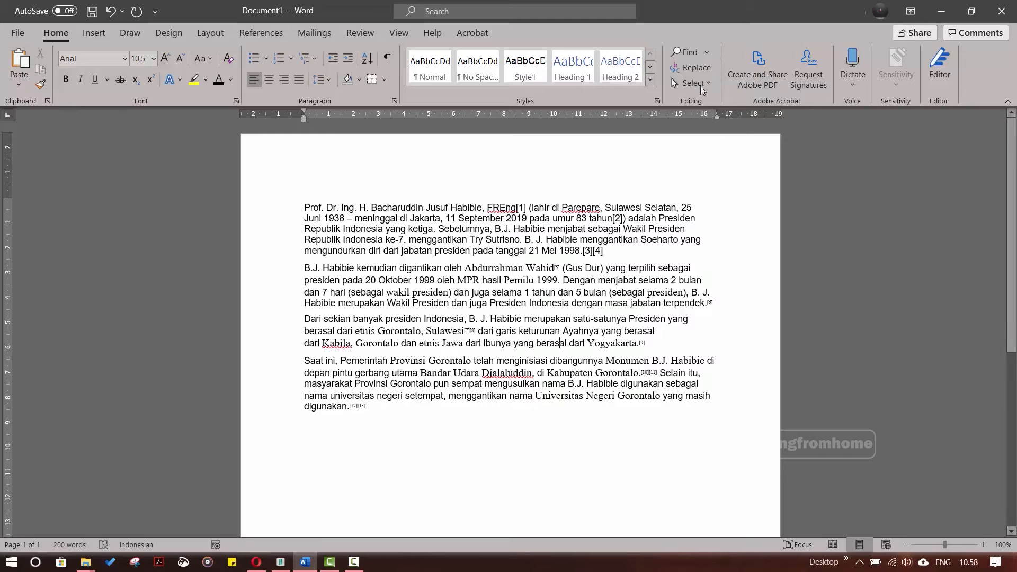
click(710, 54)
click(710, 54)
click(708, 54)
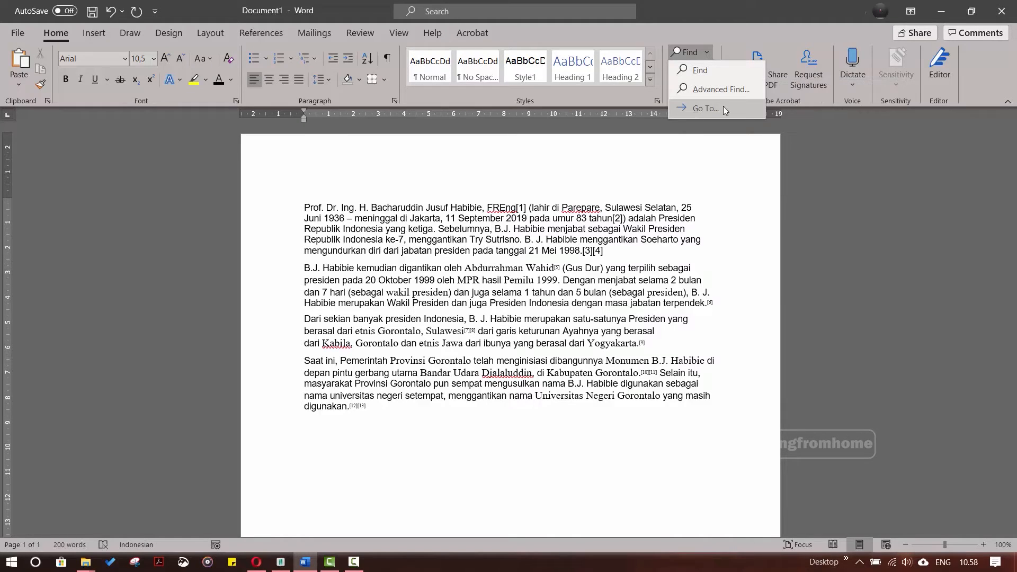
click(609, 265)
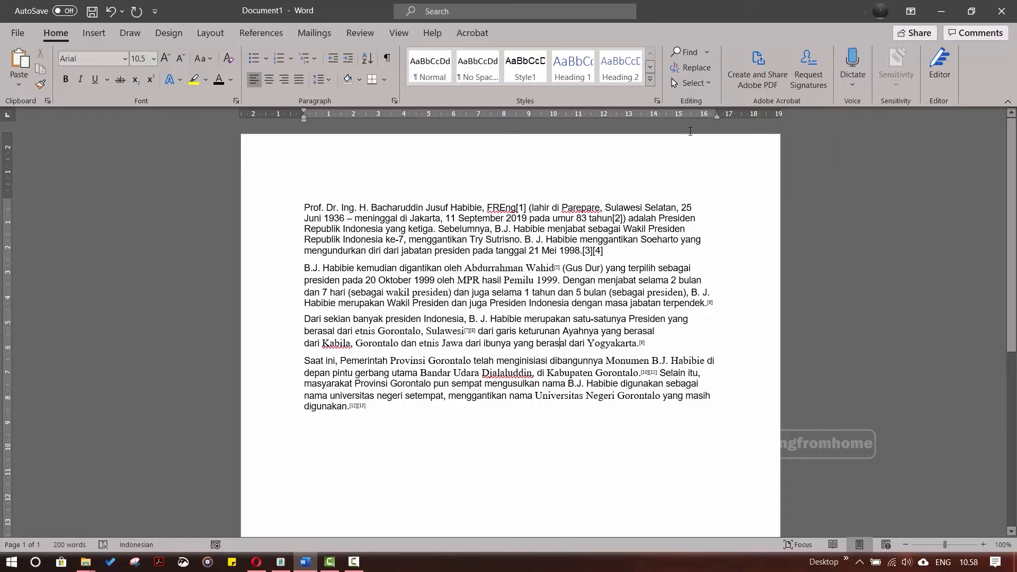
Step: Search the document for the word "presiden"
click(684, 52)
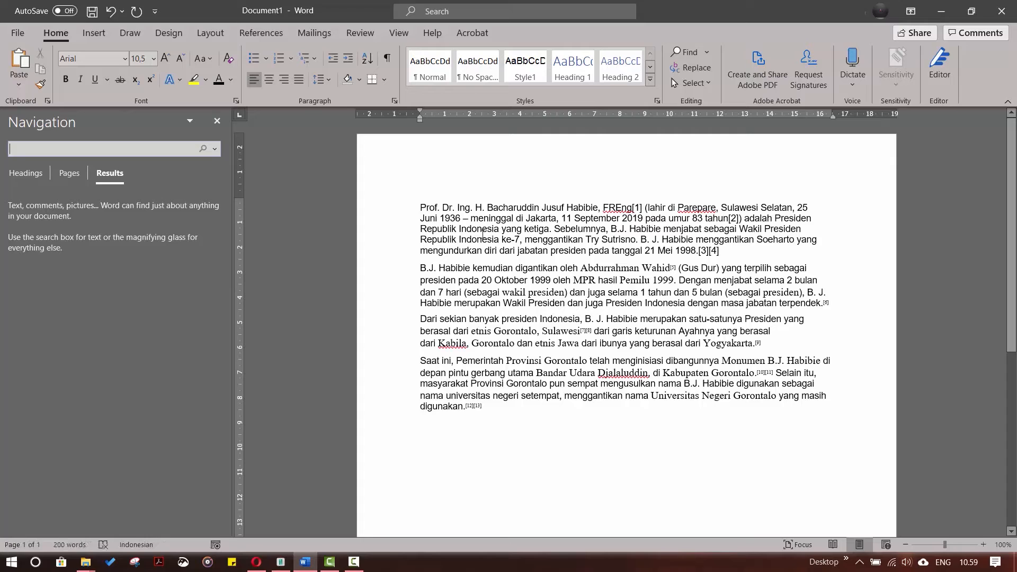
scroll(453, 316, down, 2)
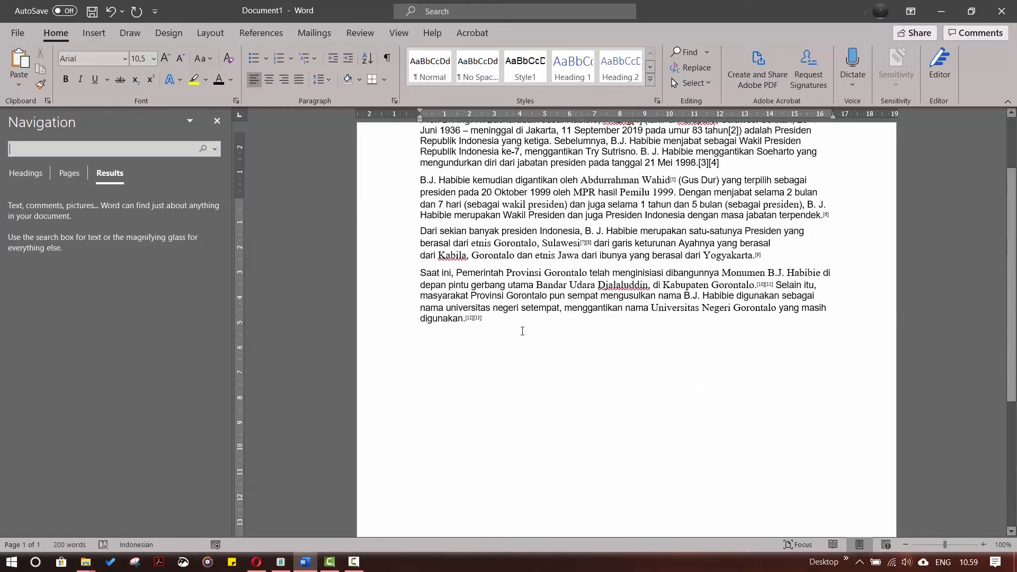
scroll(520, 332, up, 2)
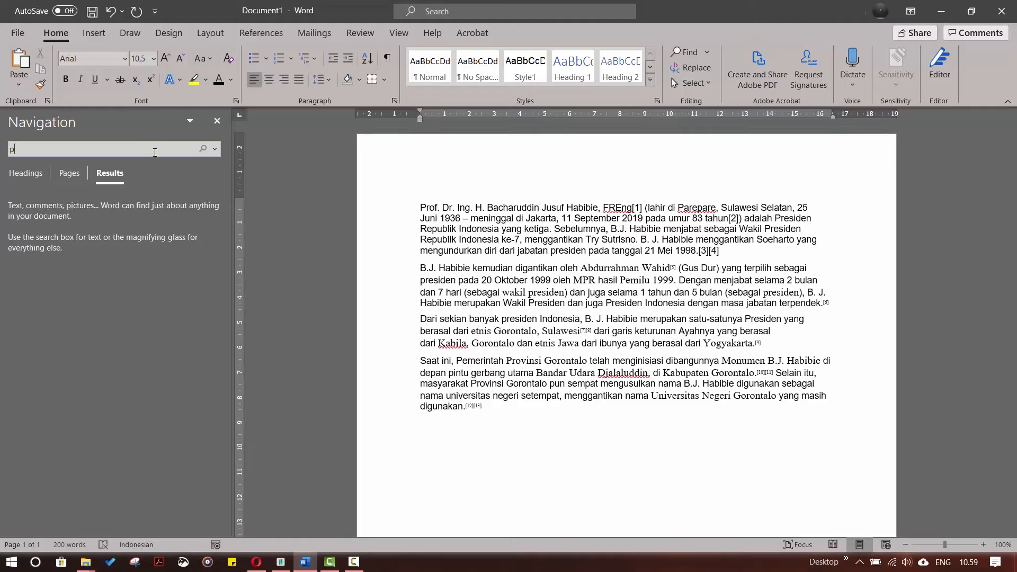
text(res)
text(ide)
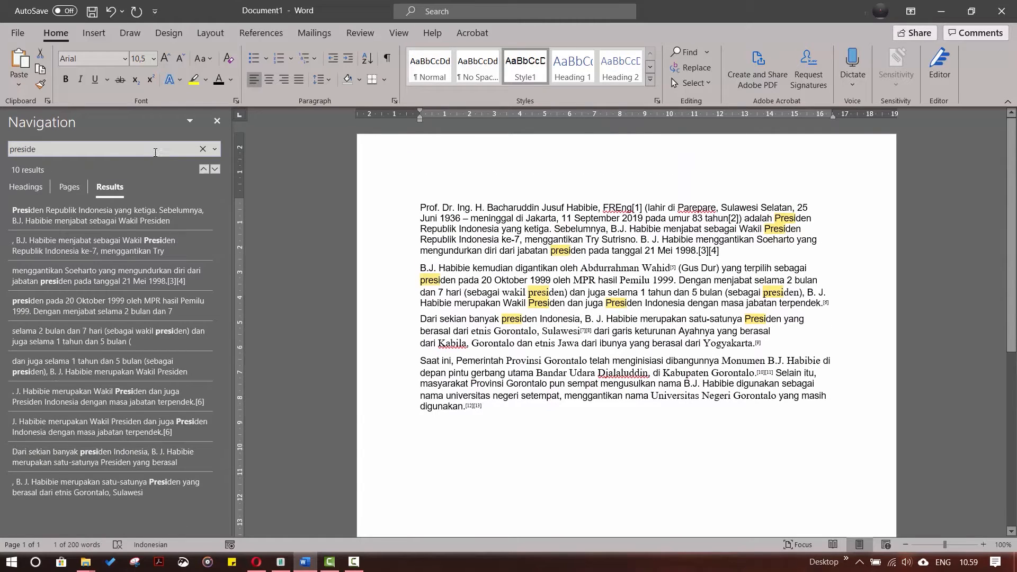
text(n)
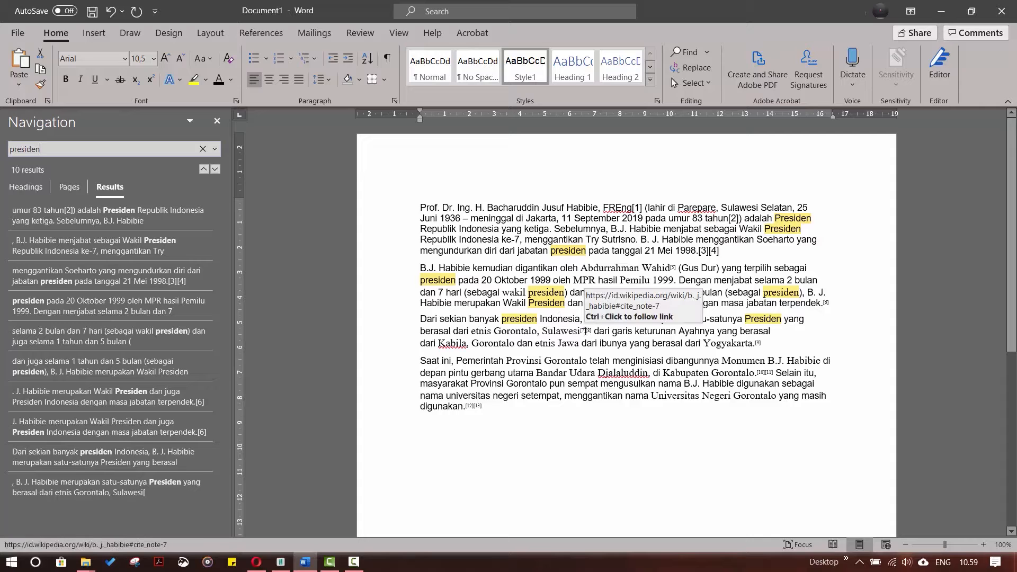
Step: Go through several of the "presiden" search results to locate each occurrence in the text
click(173, 457)
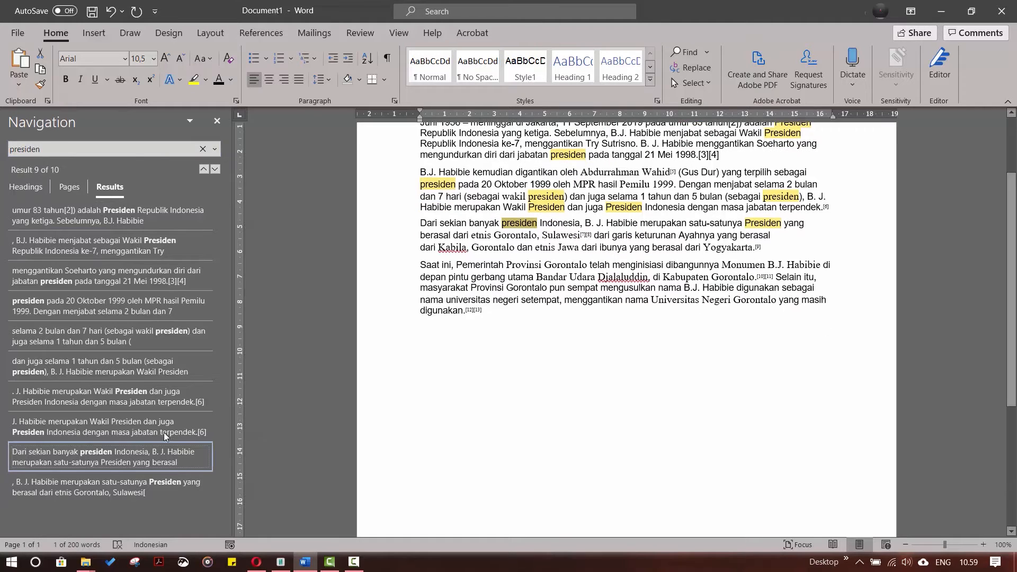
click(139, 421)
click(128, 383)
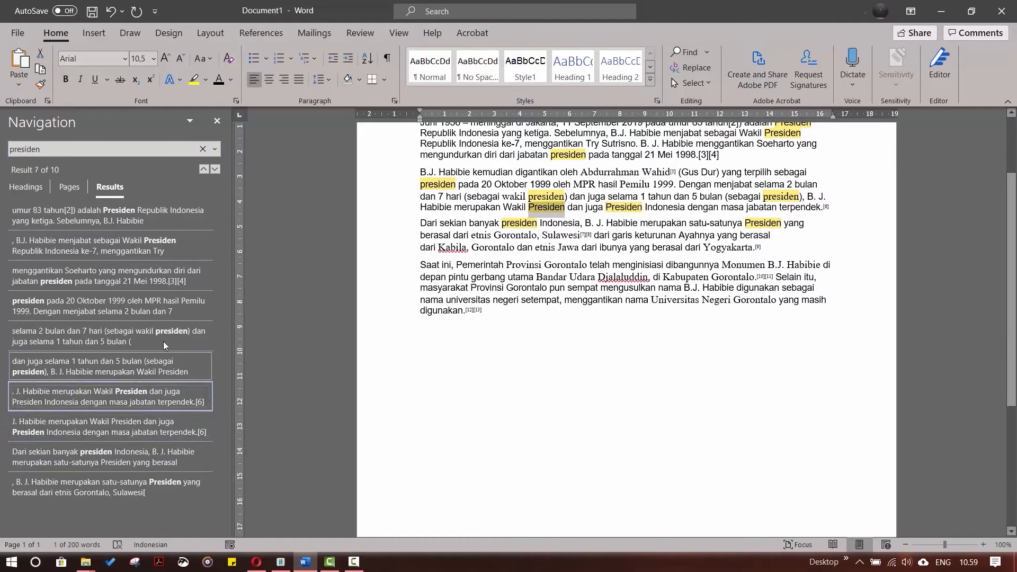
click(120, 341)
click(130, 281)
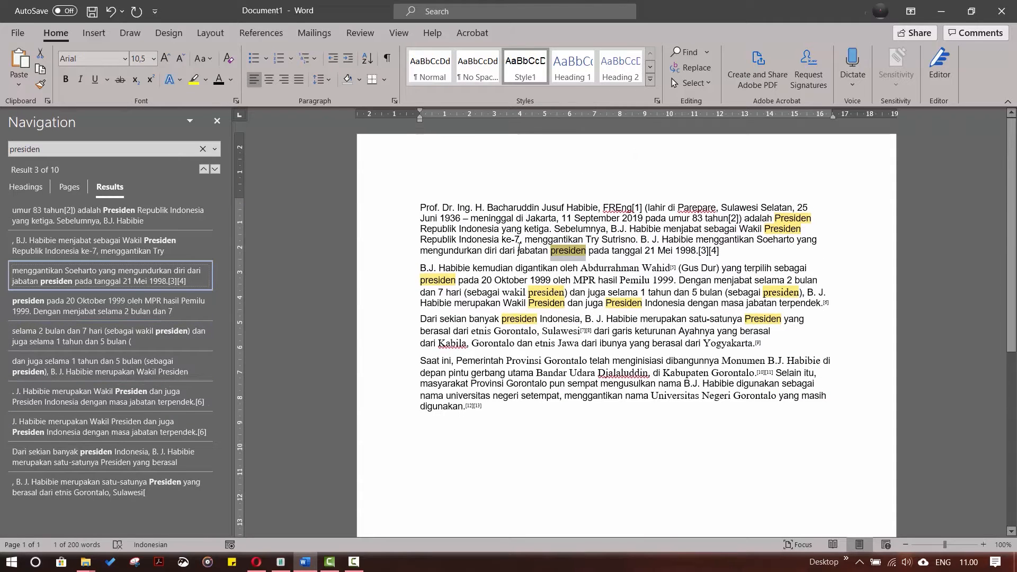
scroll(519, 246, down, 3)
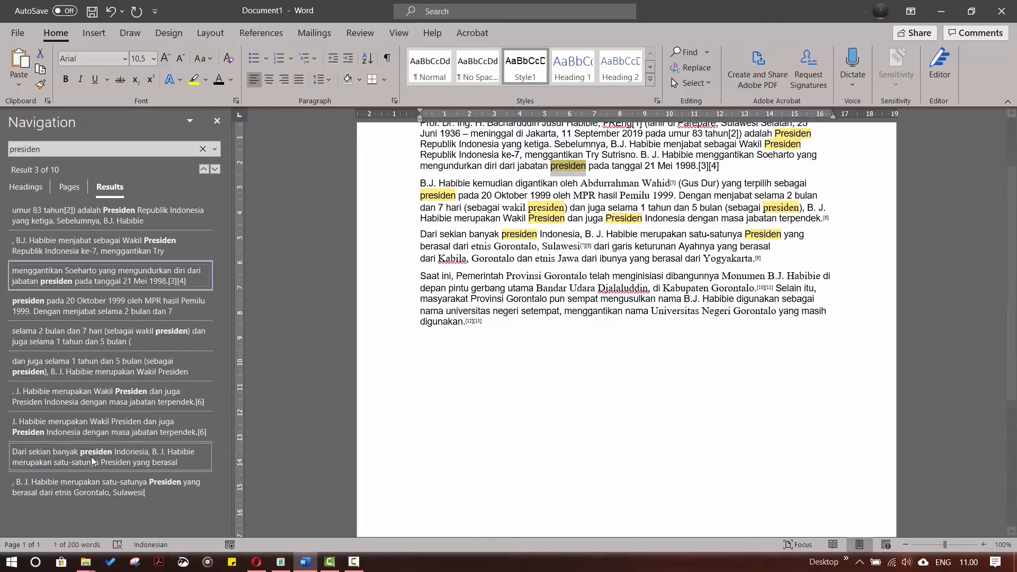
Step: Jump to several more "presiden" occurrences from the results list, and close the search
click(97, 427)
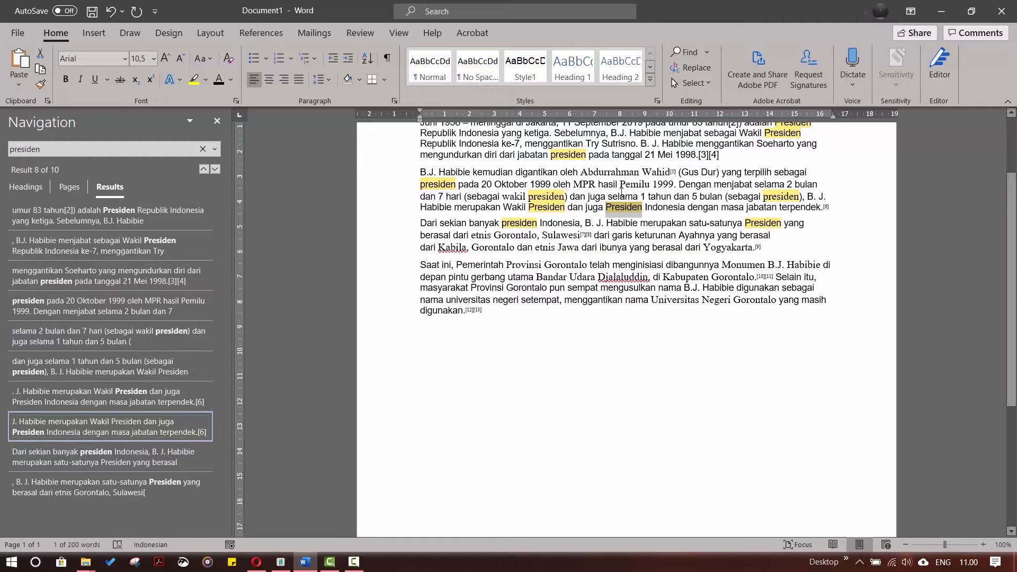
click(114, 335)
click(121, 301)
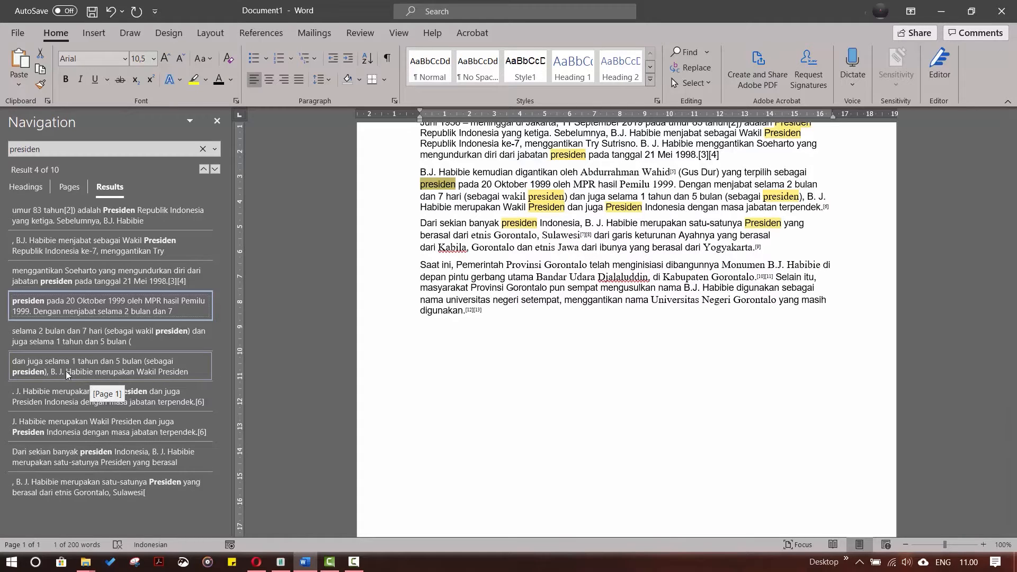
click(125, 368)
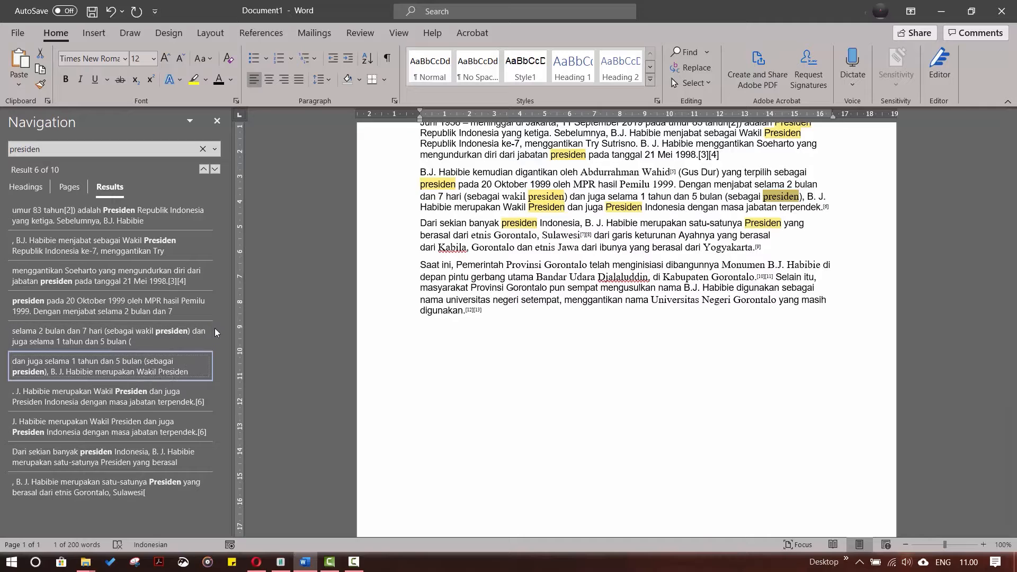
key(Escape)
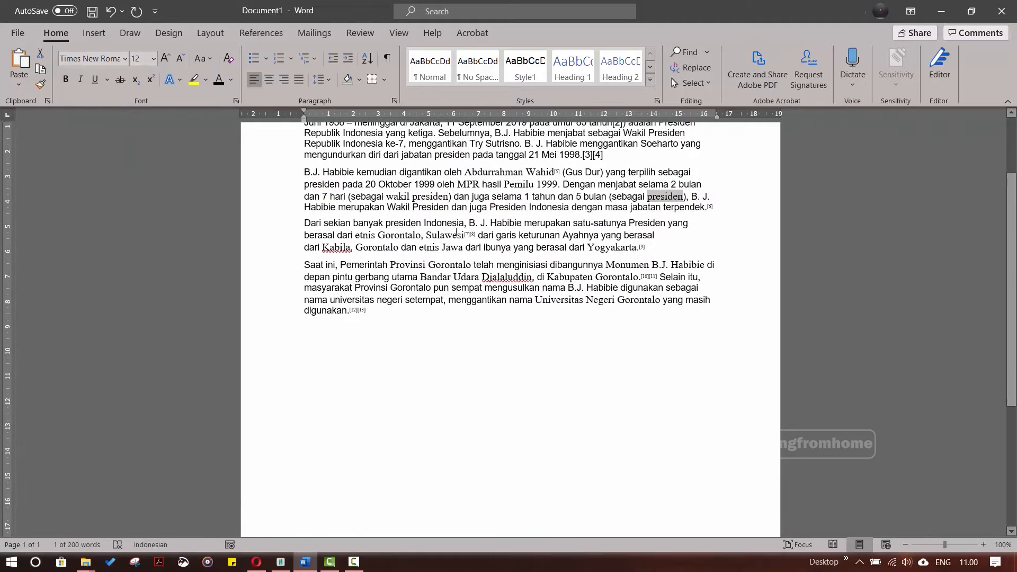
Step: Open Advanced Find for "presiden" and display its additional search options
click(707, 52)
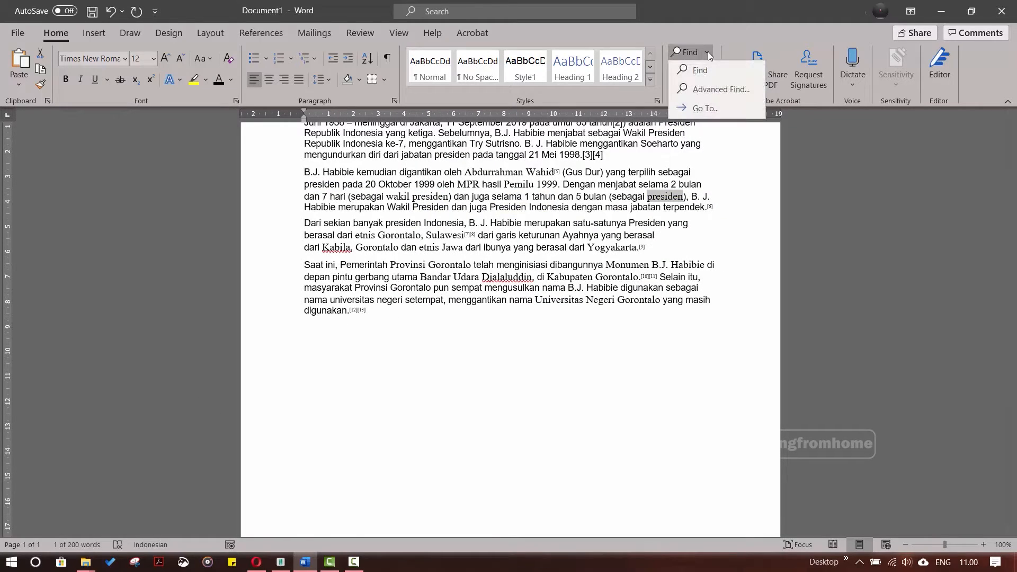
click(743, 89)
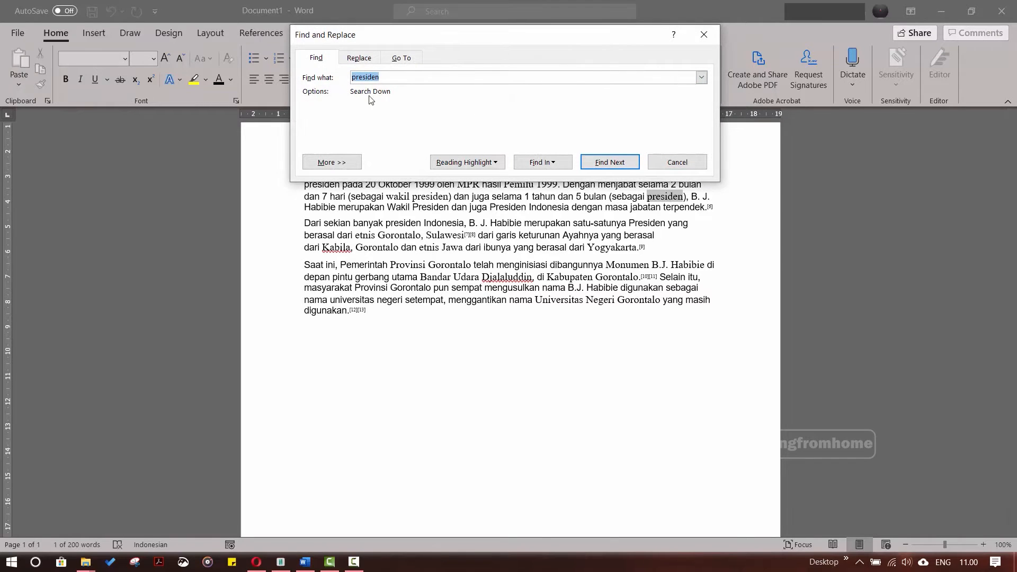
drag(496, 47, 459, 103)
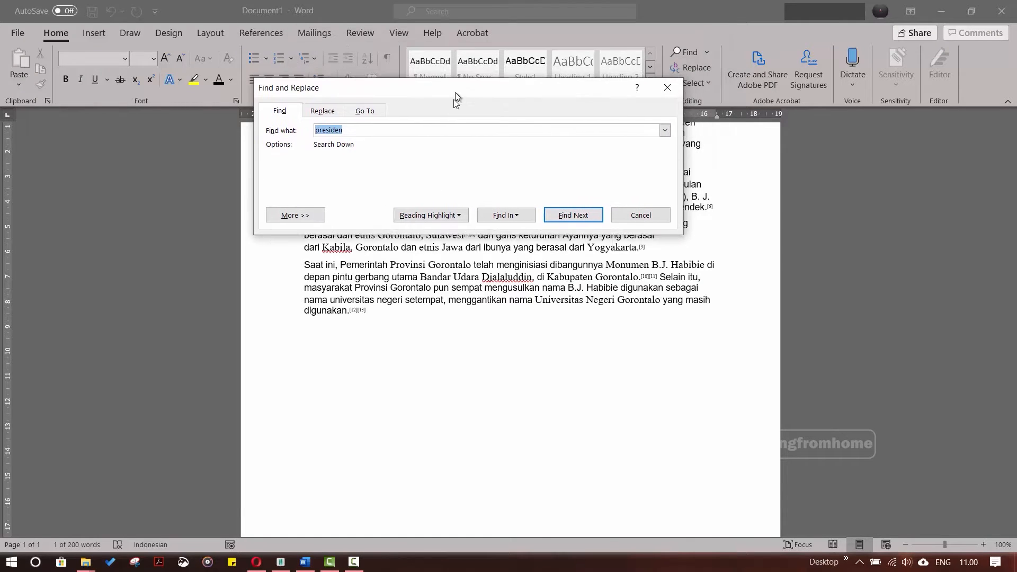
click(296, 219)
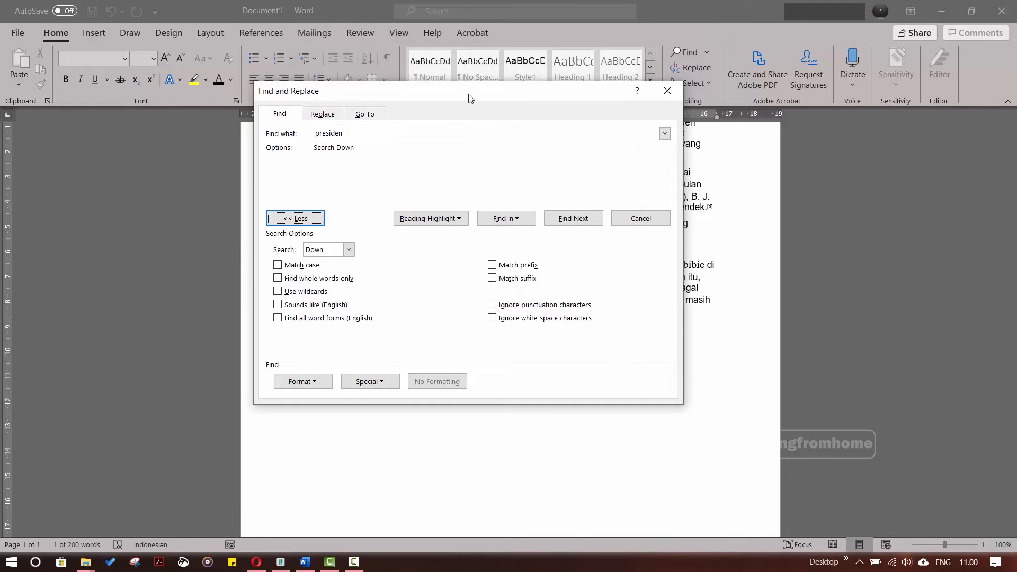
drag(476, 98, 728, 109)
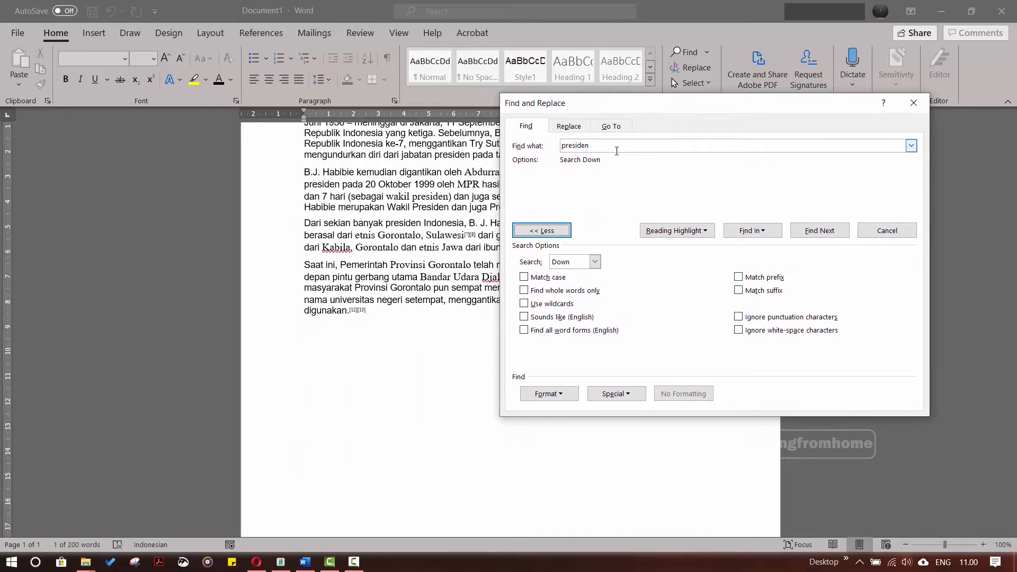
click(598, 148)
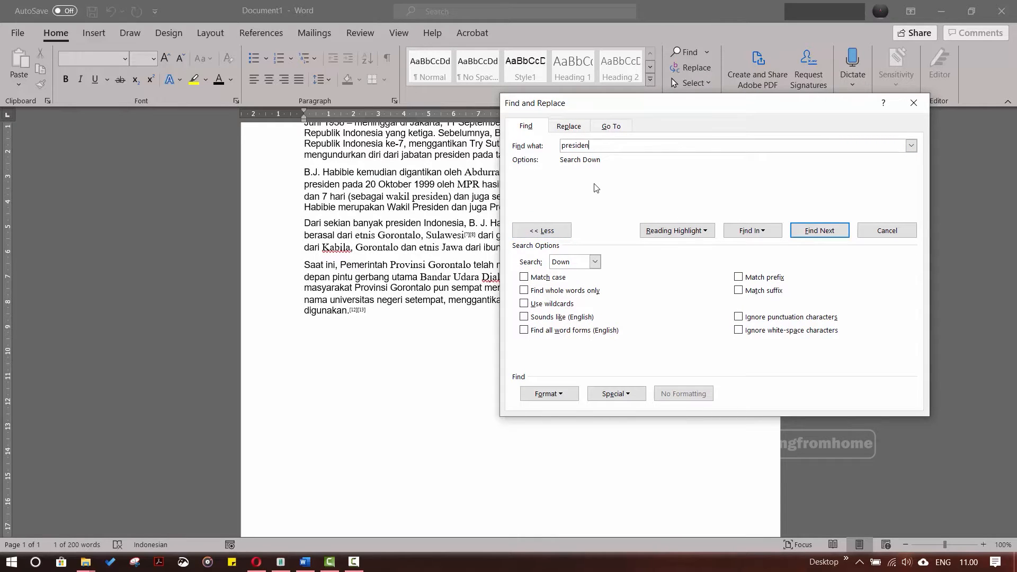
drag(677, 103, 681, 88)
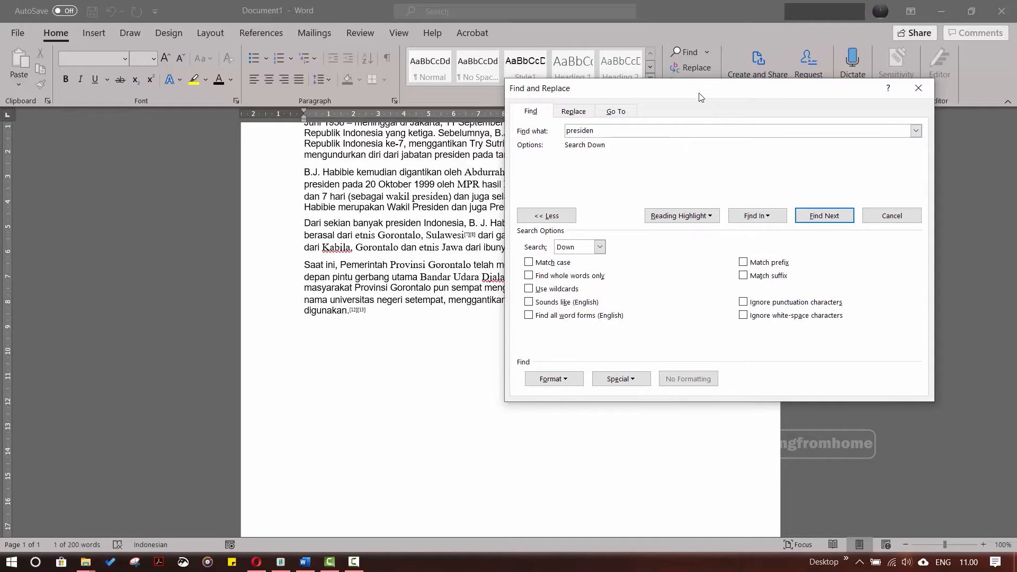
drag(699, 93, 724, 85)
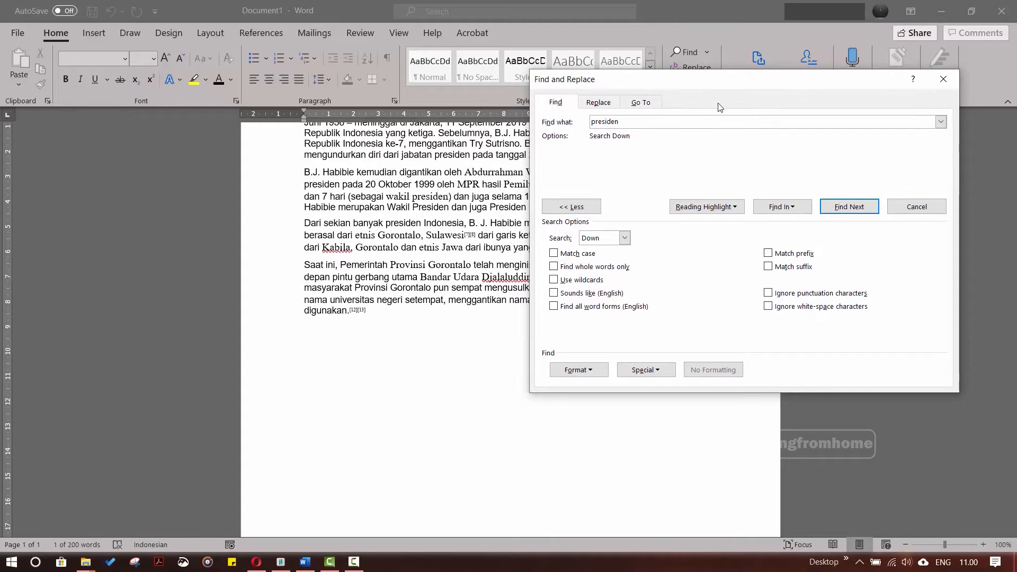
drag(717, 84, 721, 80)
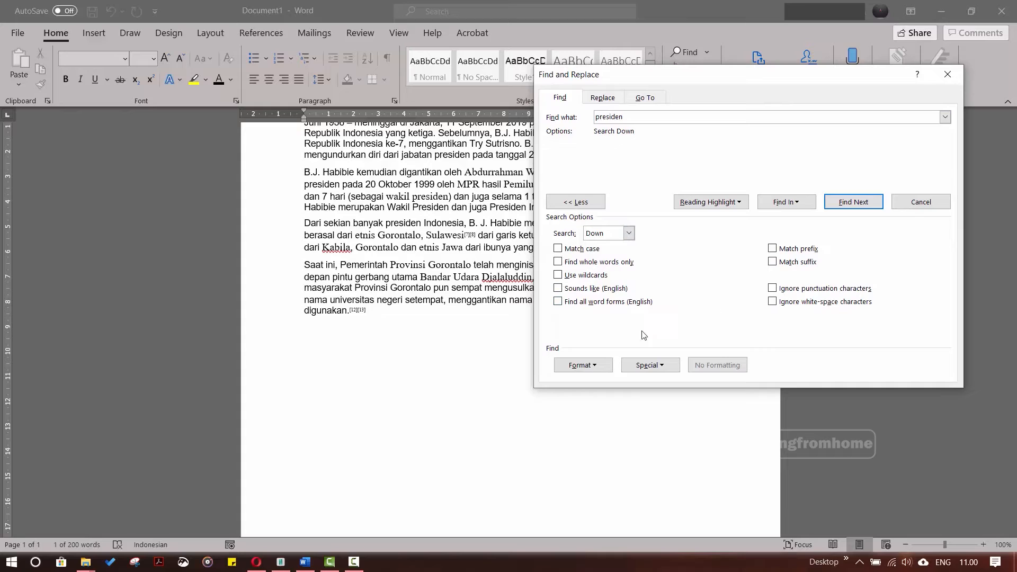
Step: Turn on Match case for the "presiden" search, and close the dialog without searching
click(582, 249)
drag(760, 83, 784, 75)
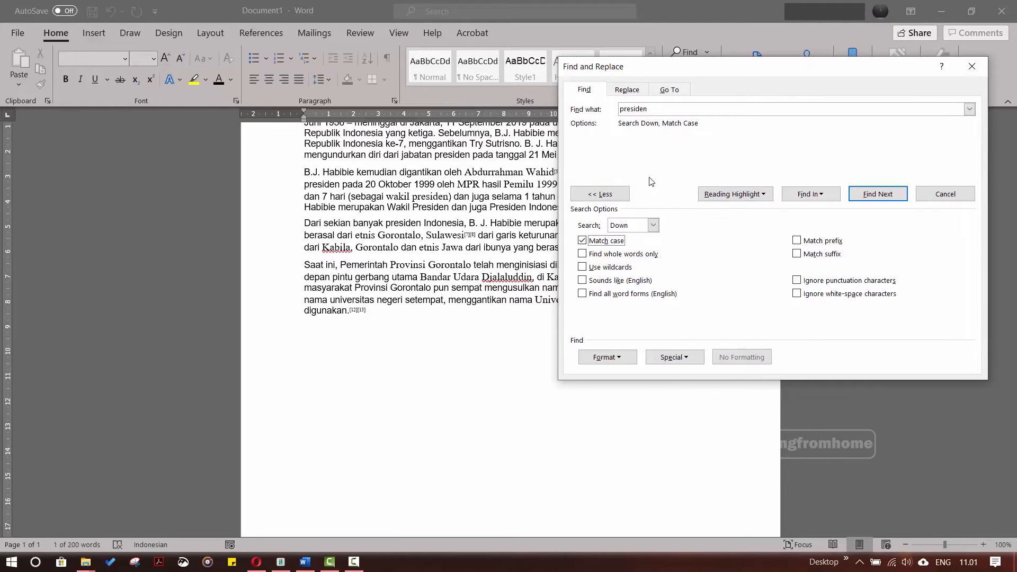
click(683, 110)
drag(683, 111, 627, 109)
click(653, 110)
drag(695, 74, 664, 102)
double_click(636, 141)
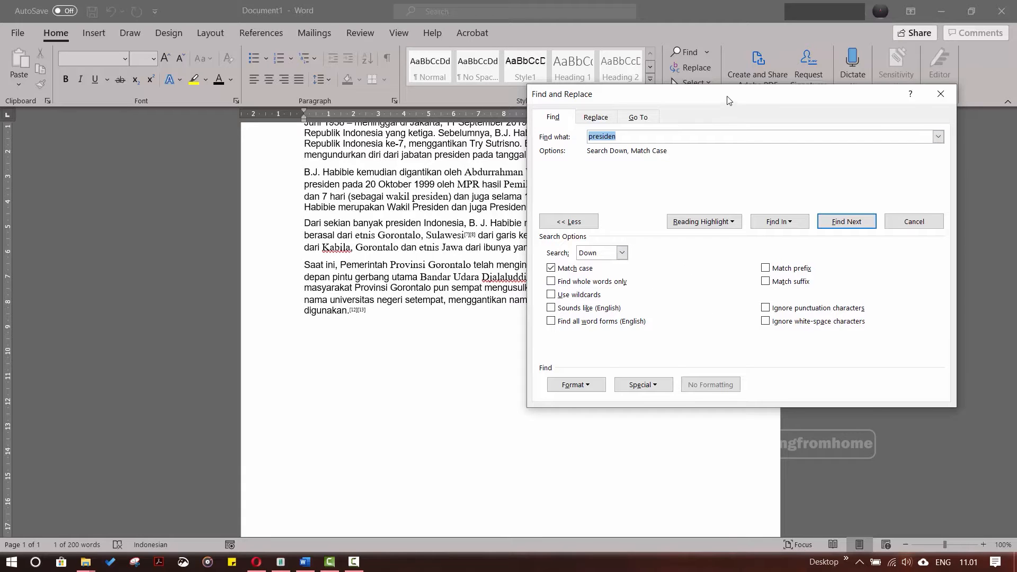
drag(729, 100, 674, 91)
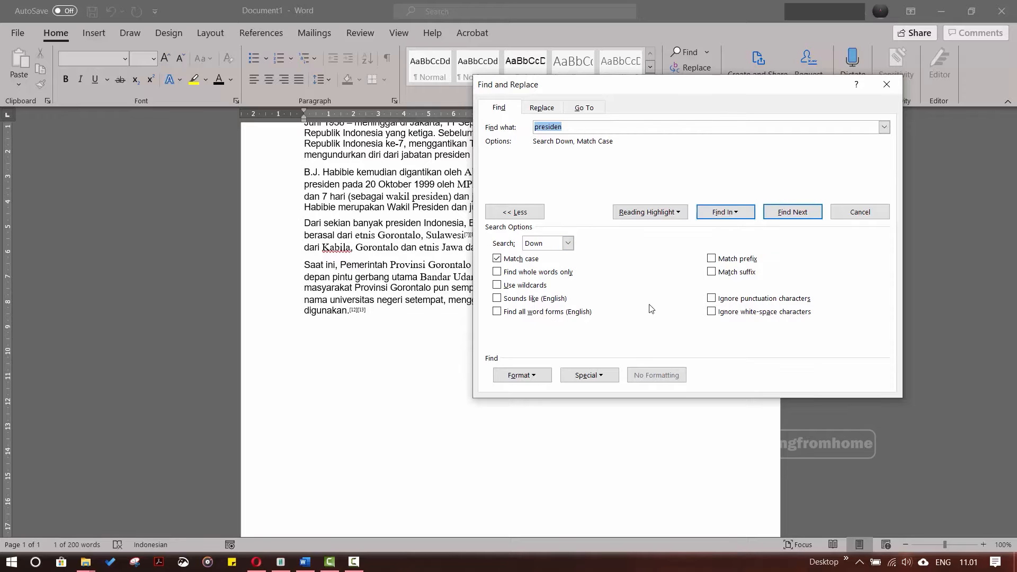
click(885, 86)
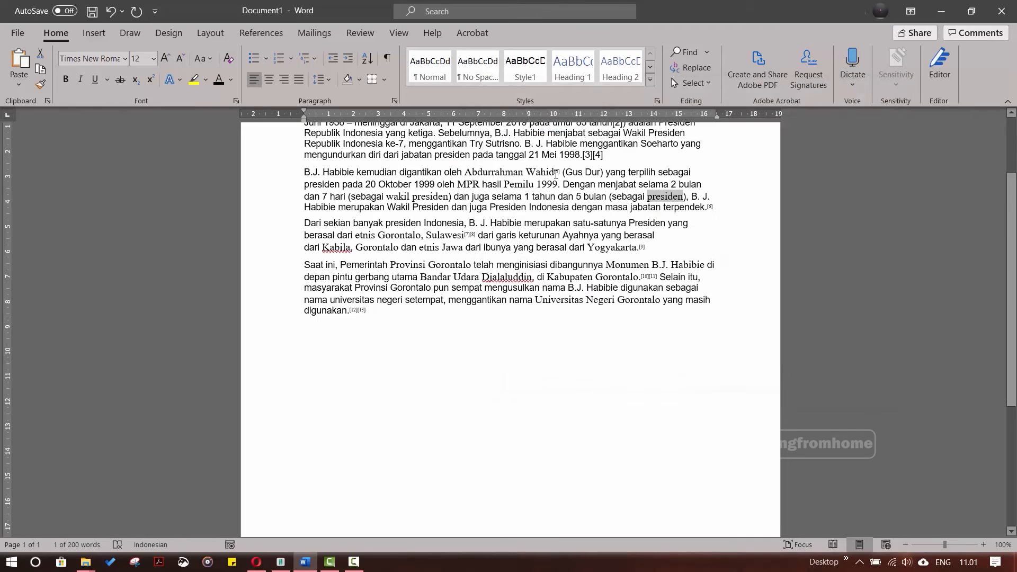
Step: Set up a replacement of "presiden" with "gubernur" in Find and Replace
click(441, 255)
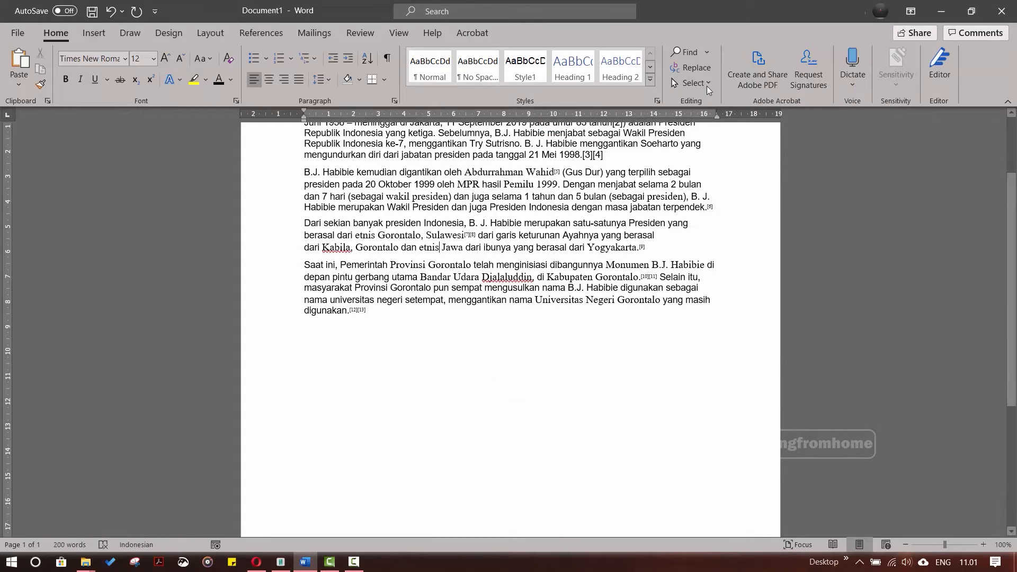
click(694, 71)
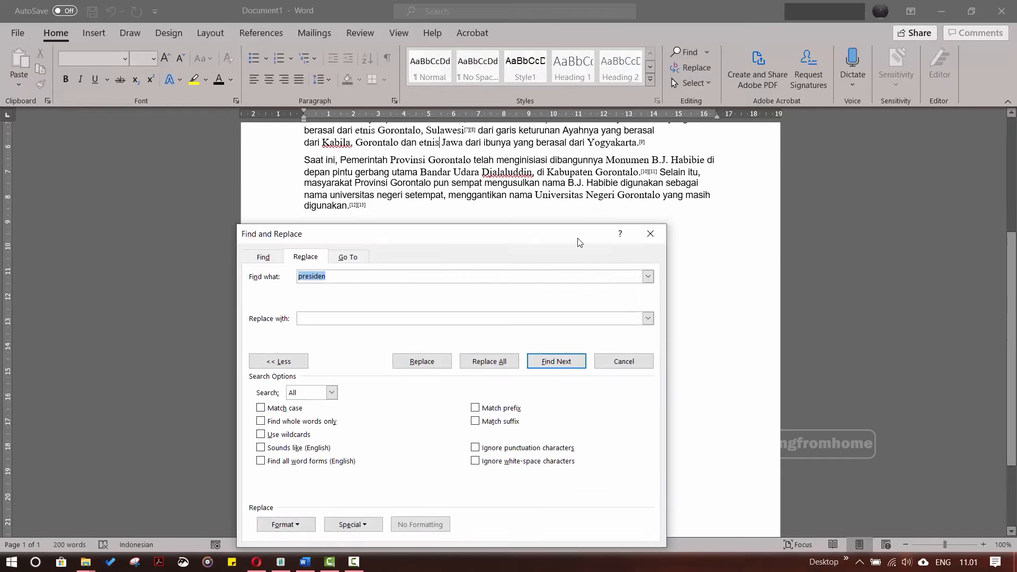
drag(465, 249, 676, 200)
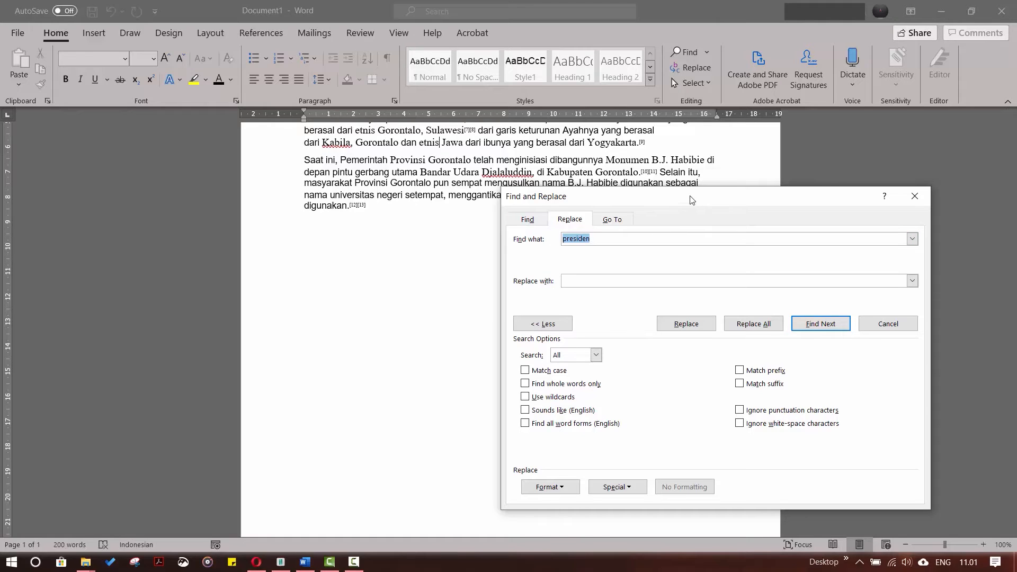
drag(691, 200, 688, 193)
key(Tab)
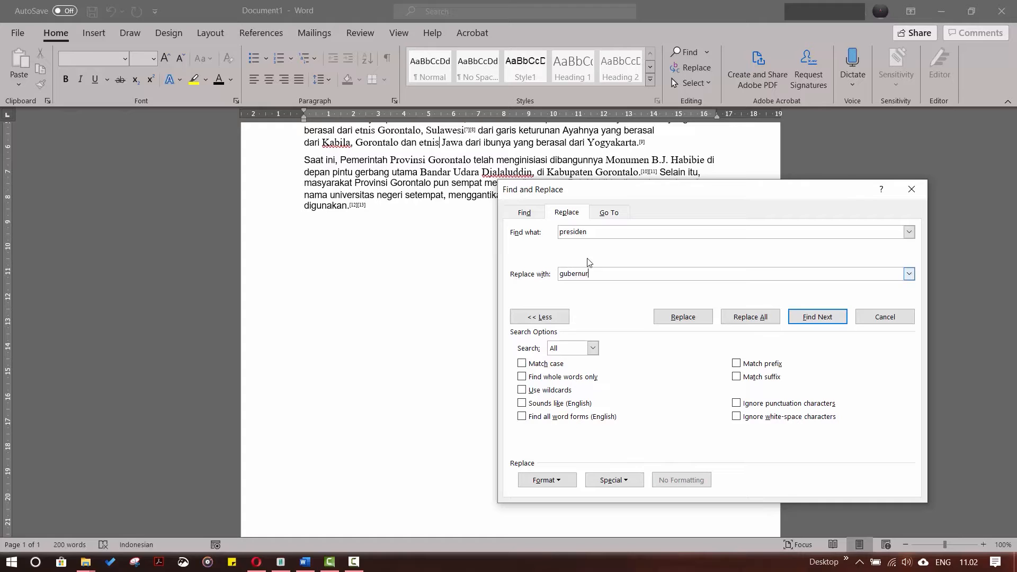
drag(714, 197, 768, 170)
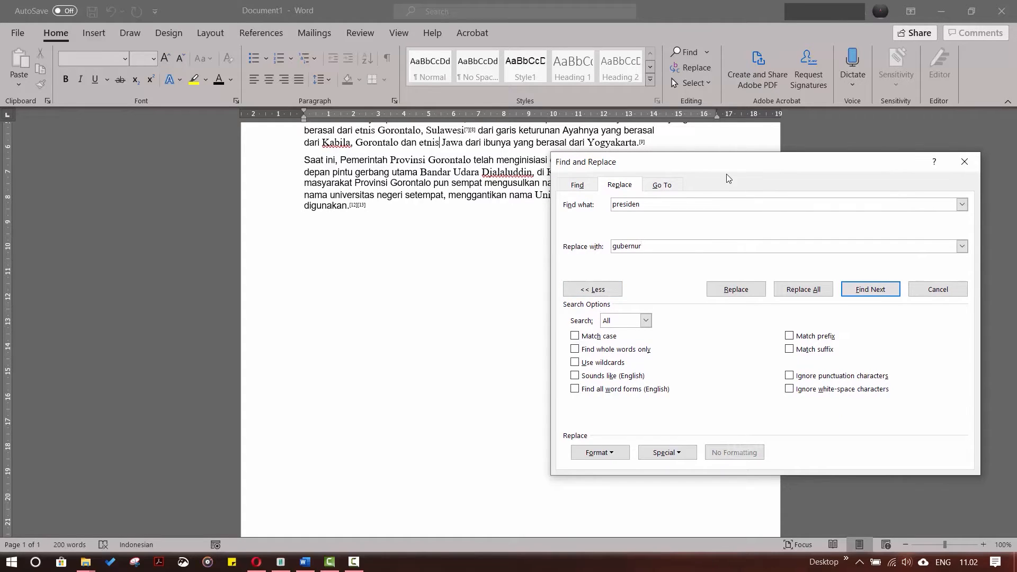
drag(714, 165, 733, 117)
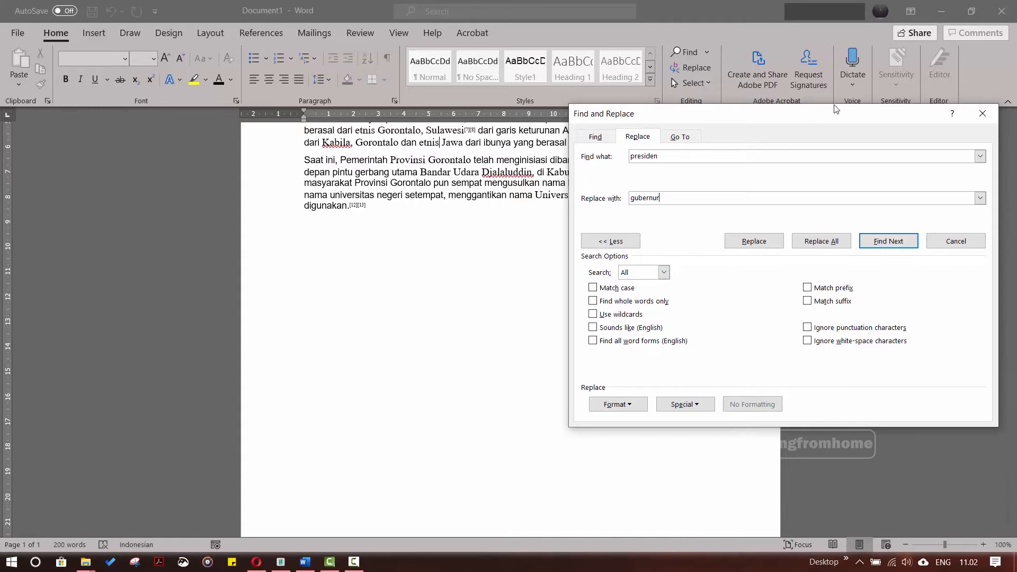
drag(808, 118, 697, 161)
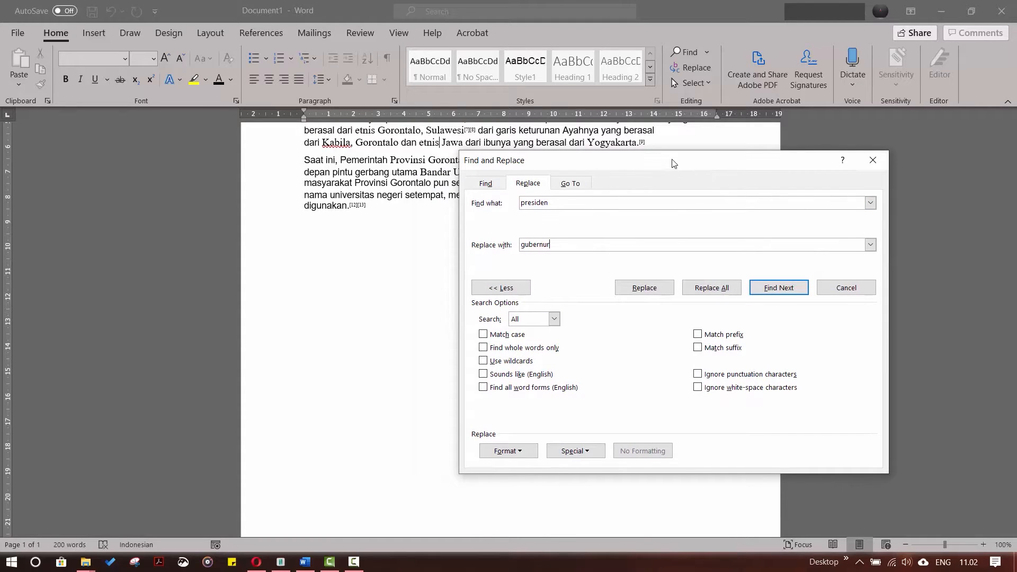
drag(666, 164, 640, 158)
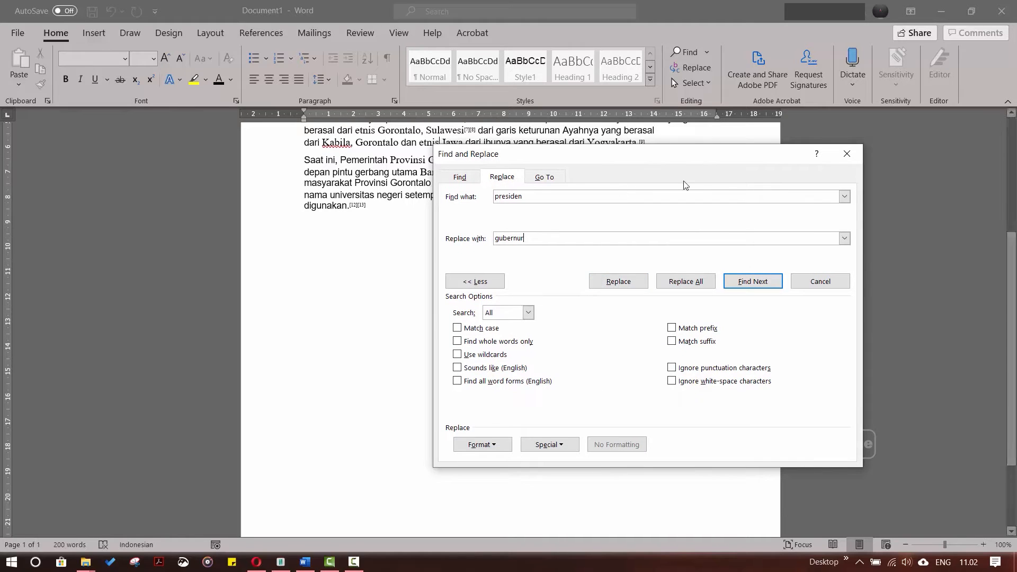
drag(658, 160, 692, 150)
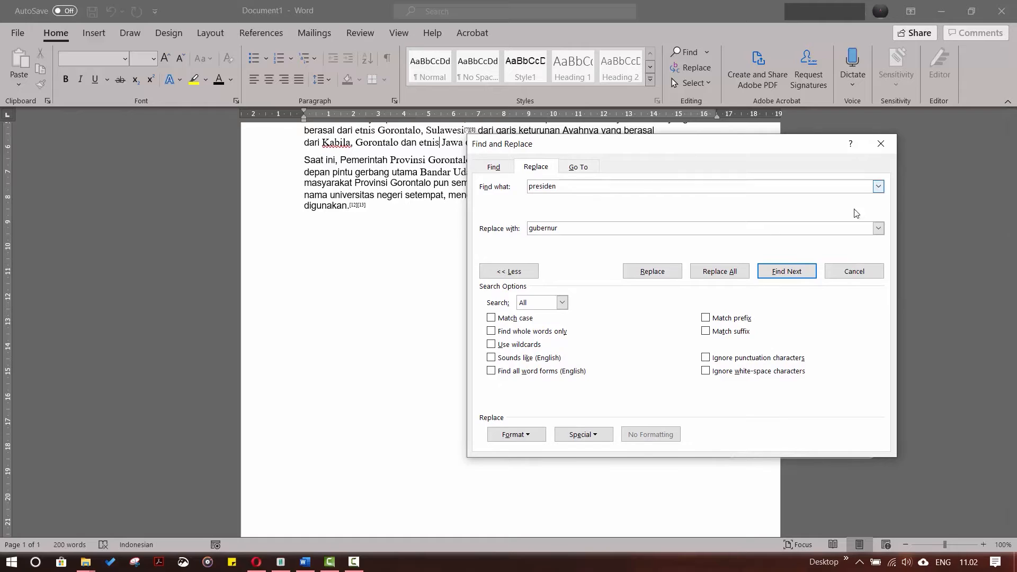
drag(727, 145, 741, 138)
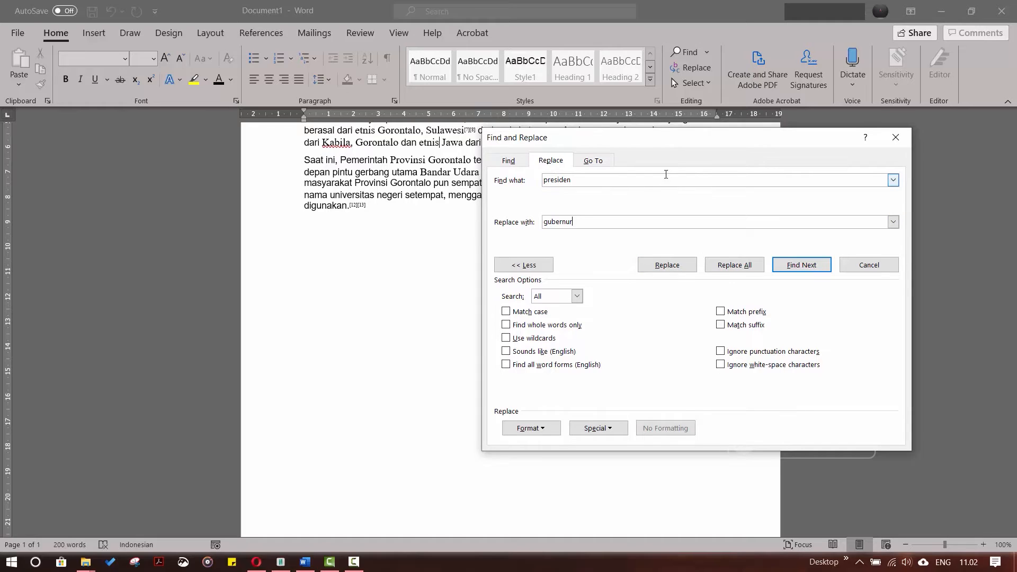
drag(645, 147, 704, 131)
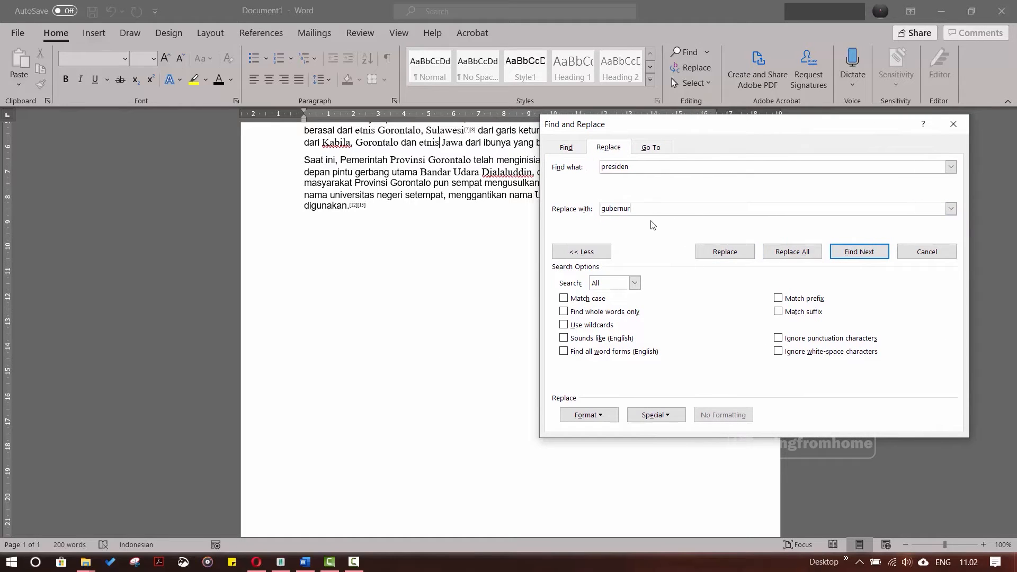
drag(710, 130, 747, 118)
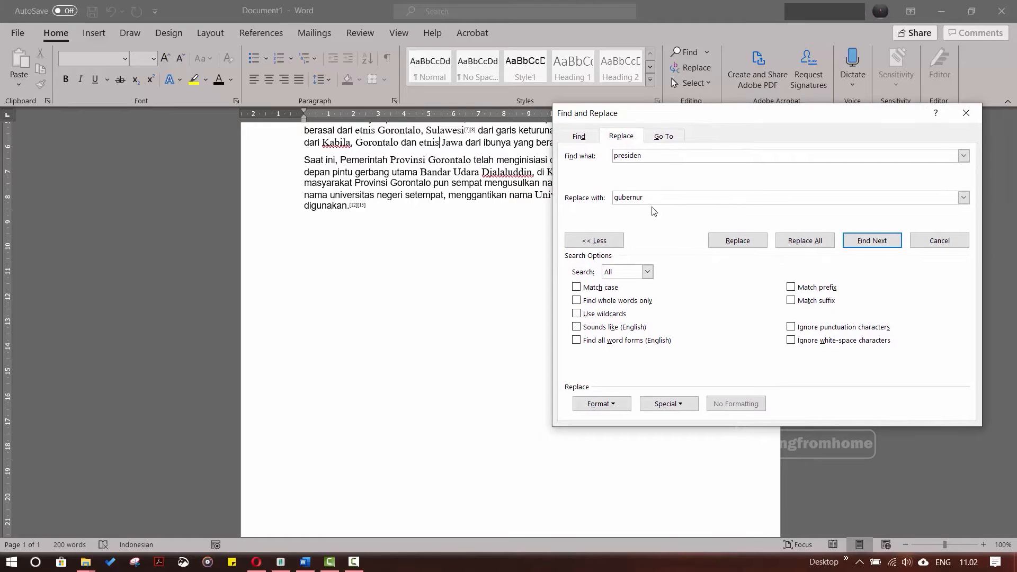
Step: Replace the first two occurrences of "presiden" in the opening paragraph with "gubernur", one at a time
click(741, 241)
drag(764, 157, 759, 276)
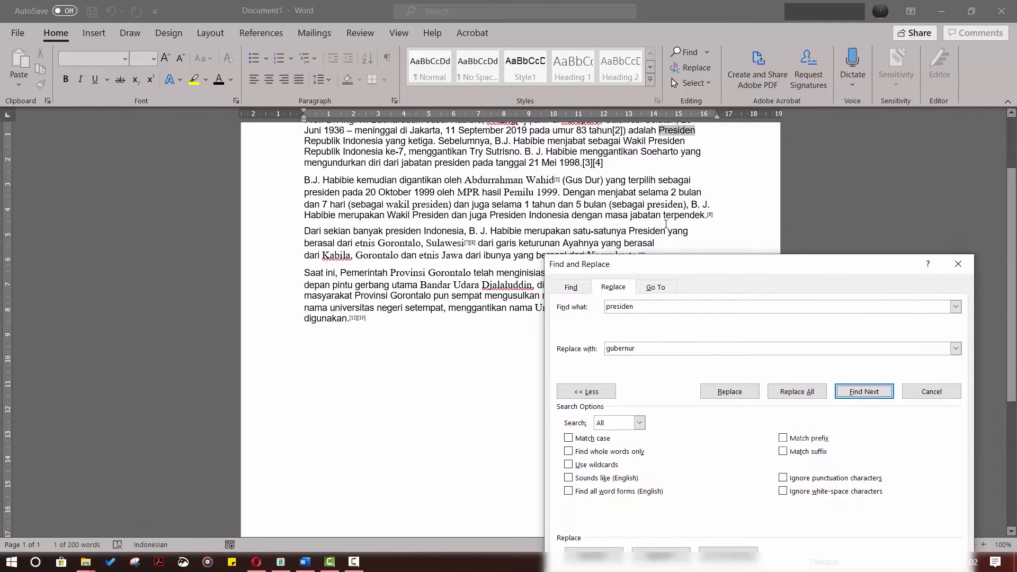
scroll(664, 252, up, 3)
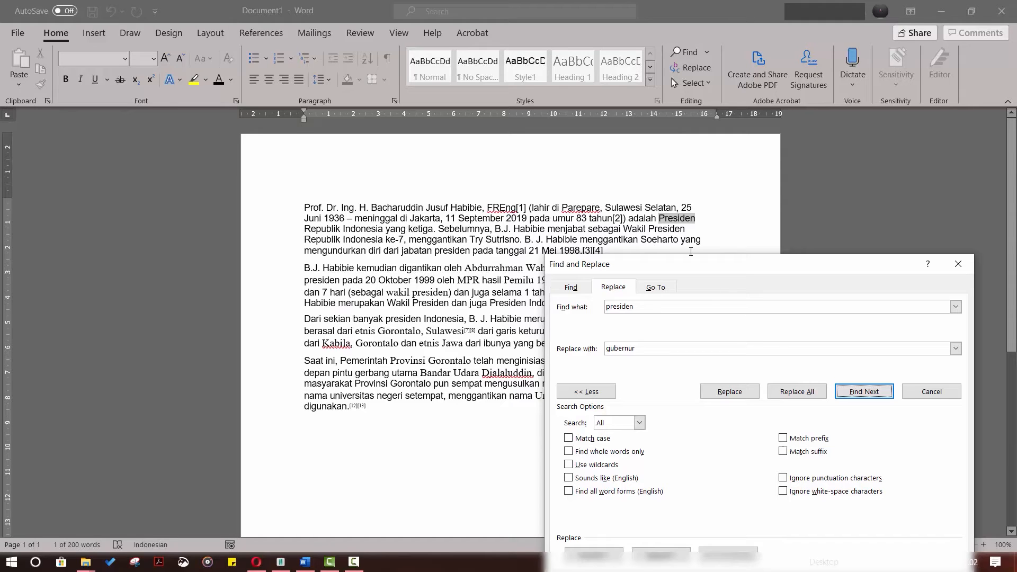
click(724, 237)
click(733, 265)
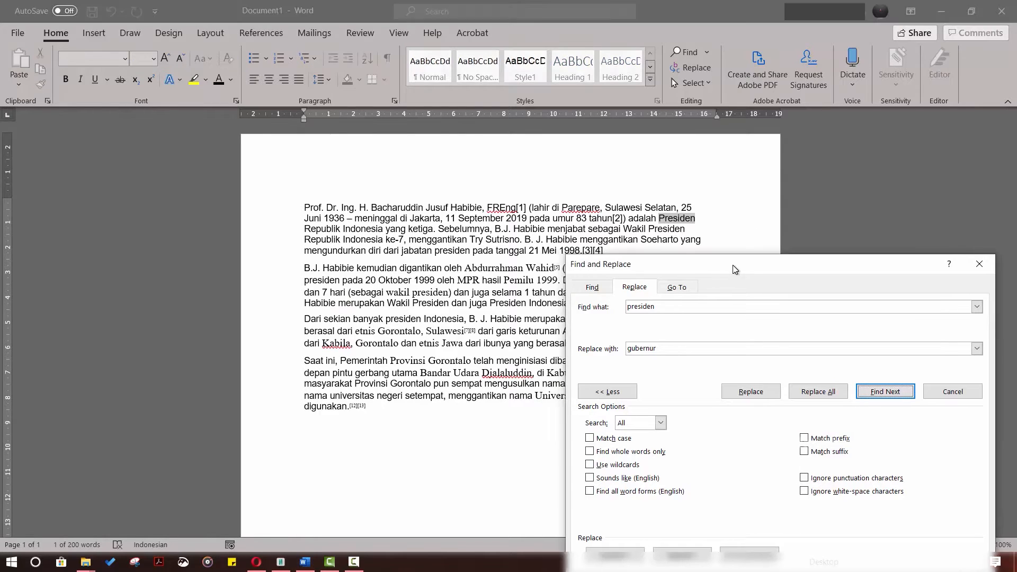
drag(734, 263, 786, 225)
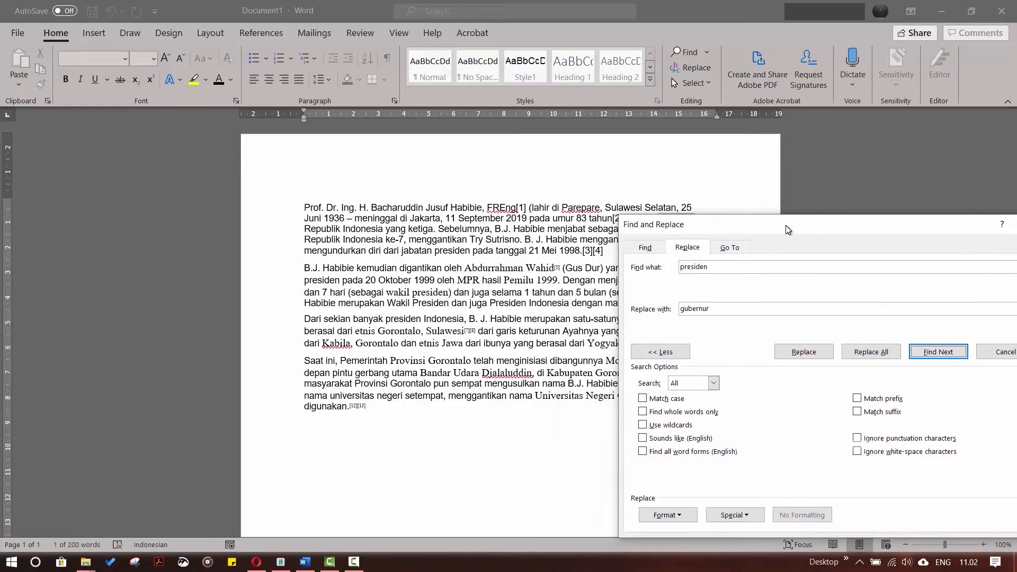
click(813, 352)
click(802, 370)
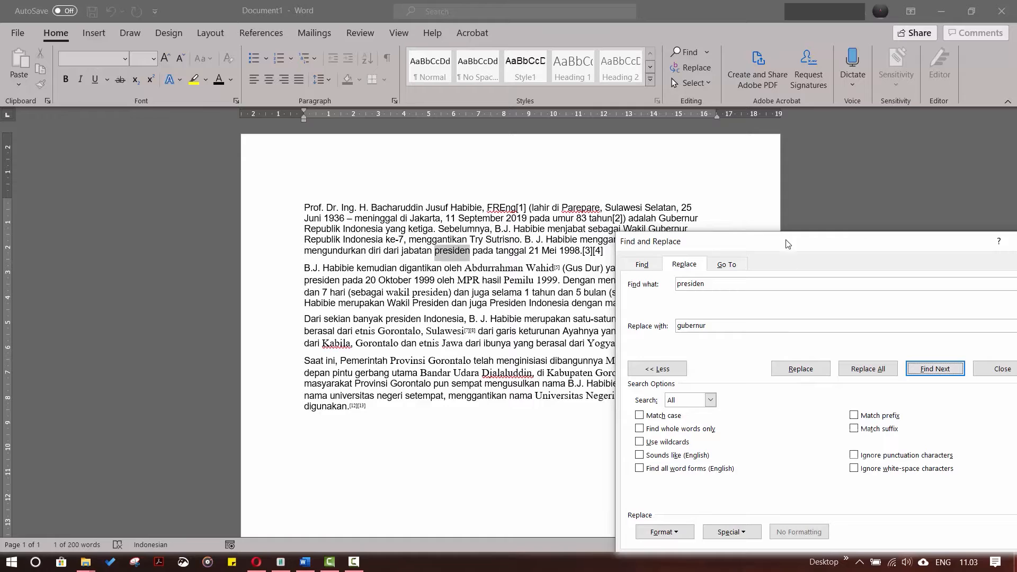
drag(788, 244, 779, 295)
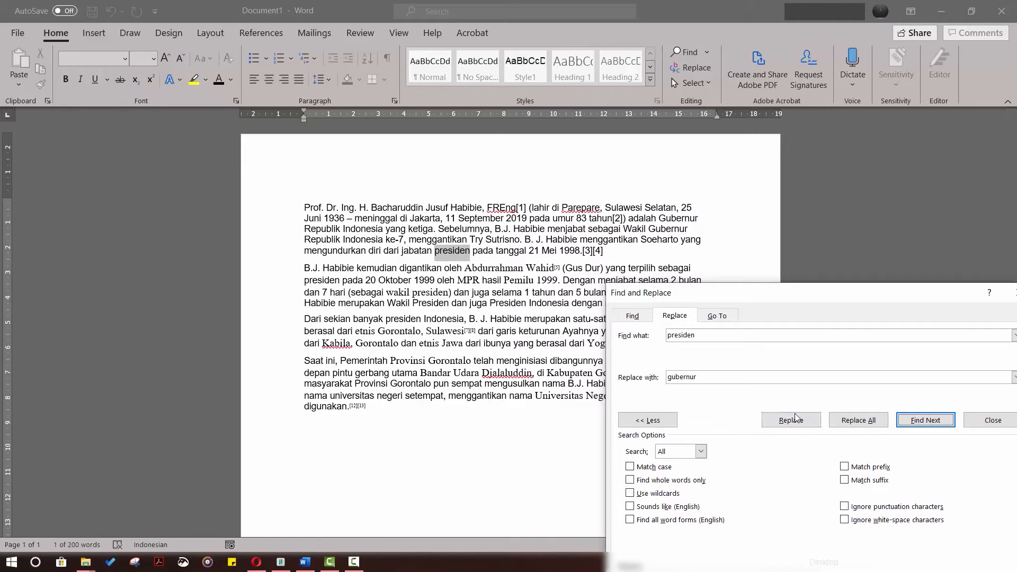
Step: Replace all remaining occurrences of "presiden" with "gubernur" throughout the document and dismiss the completion message
drag(784, 298, 741, 216)
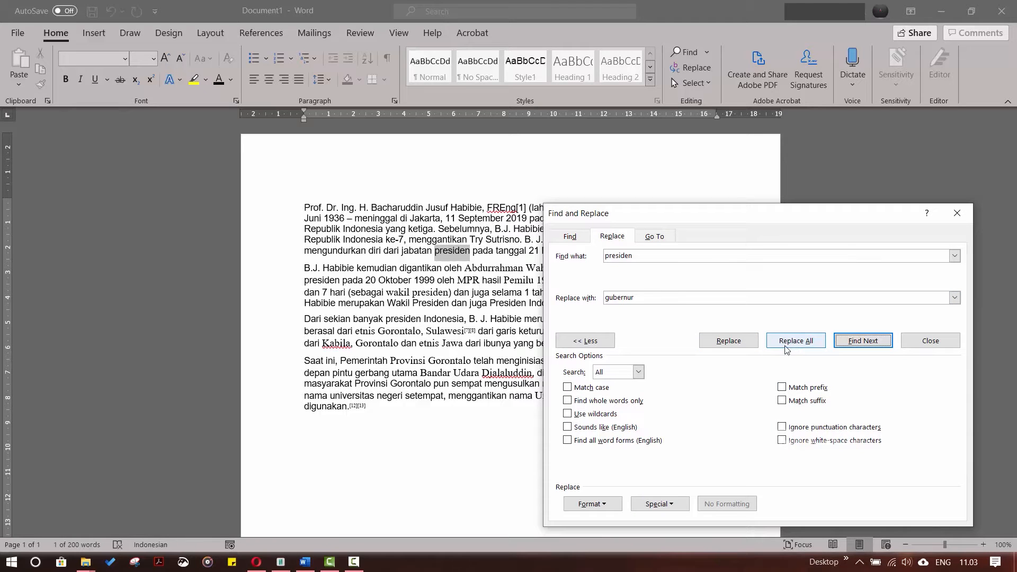
drag(762, 214, 781, 255)
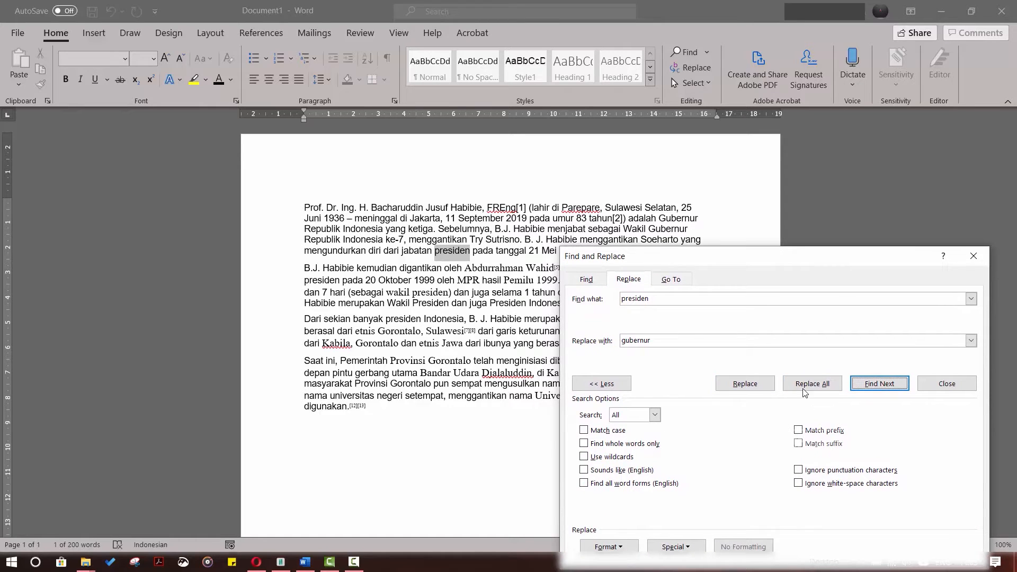
drag(792, 252, 810, 228)
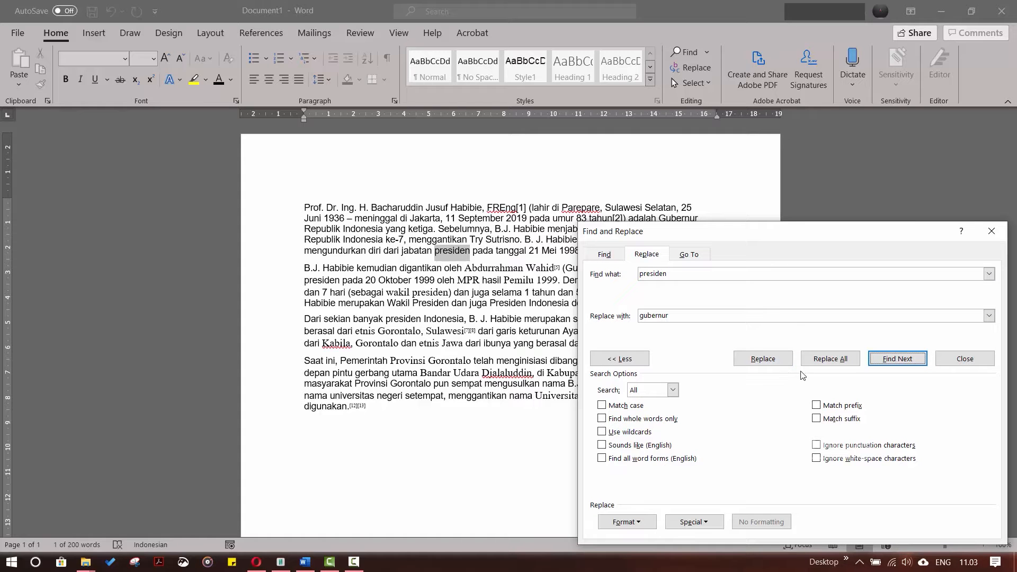
drag(784, 231, 764, 222)
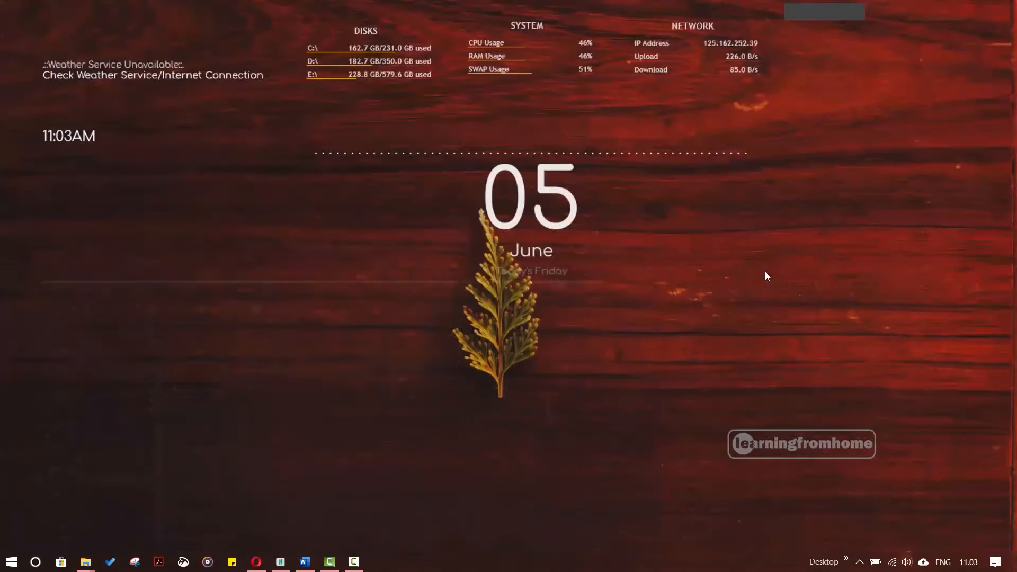
click(307, 562)
drag(783, 237, 814, 194)
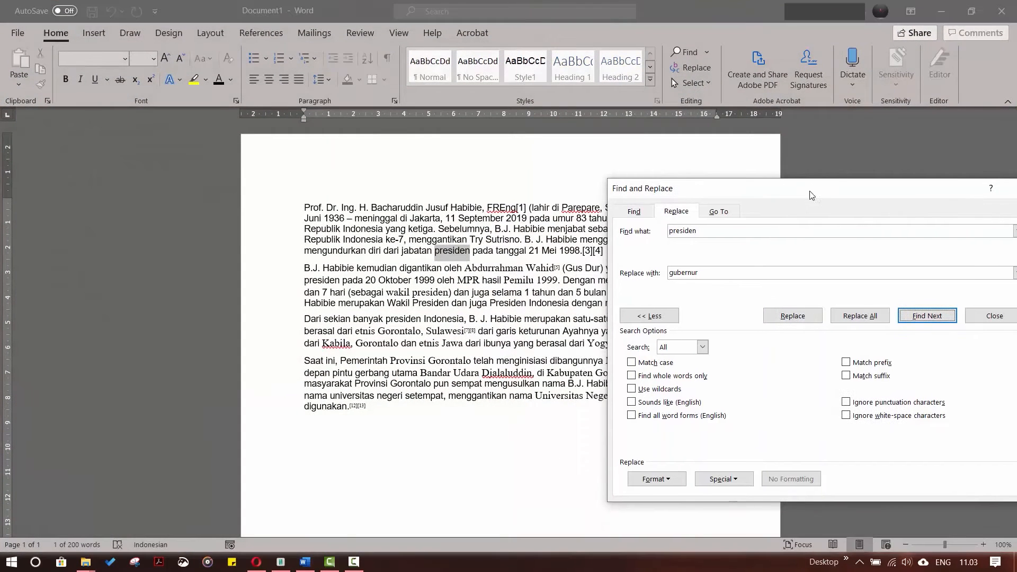
click(867, 317)
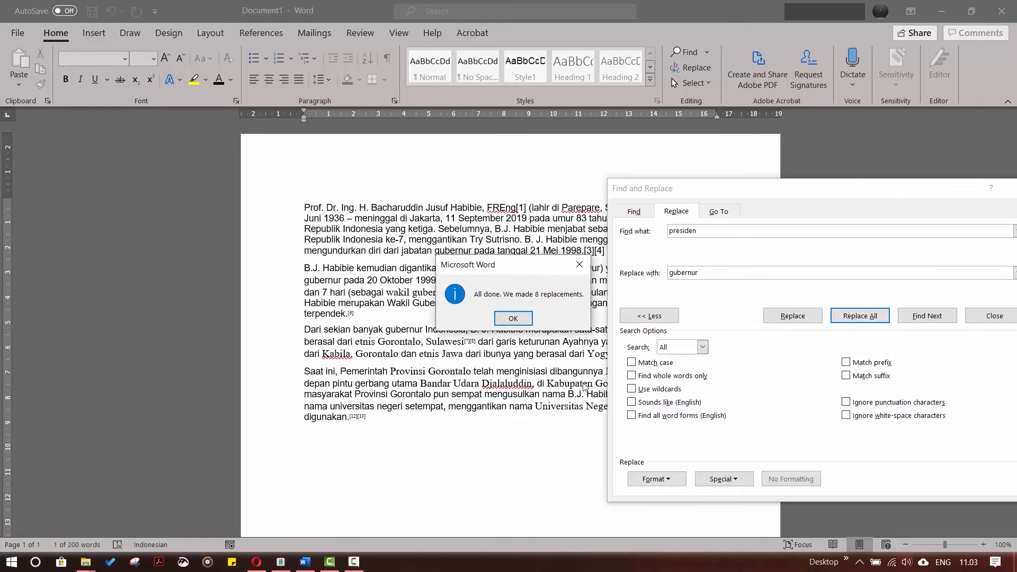
drag(527, 260, 509, 191)
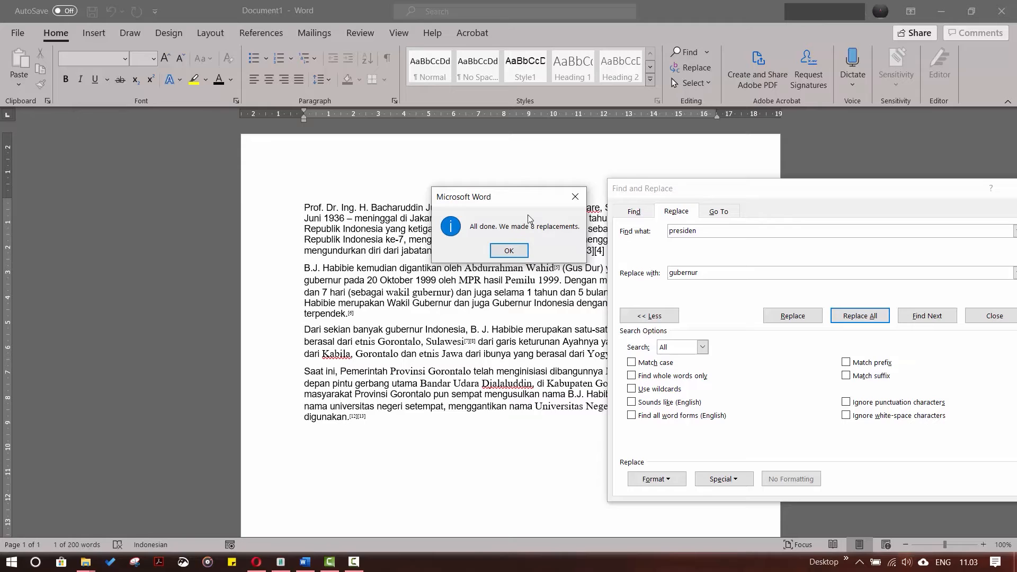
mouse_move(562, 195)
mouse_down()
mouse_move(591, 198)
mouse_move(570, 212)
mouse_up()
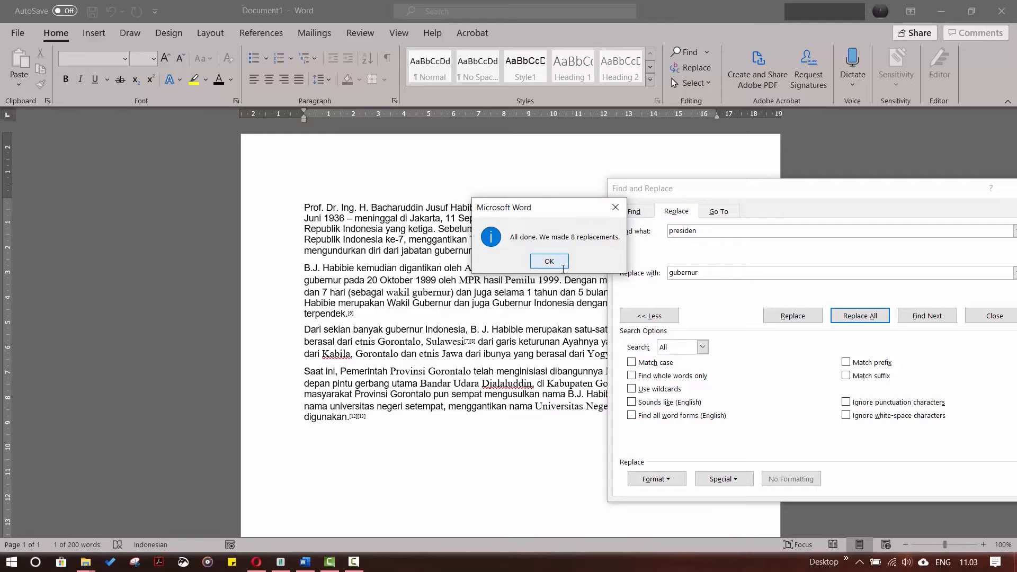
click(549, 261)
Step: Close Find and Replace and return to the start of the document
drag(774, 195, 772, 333)
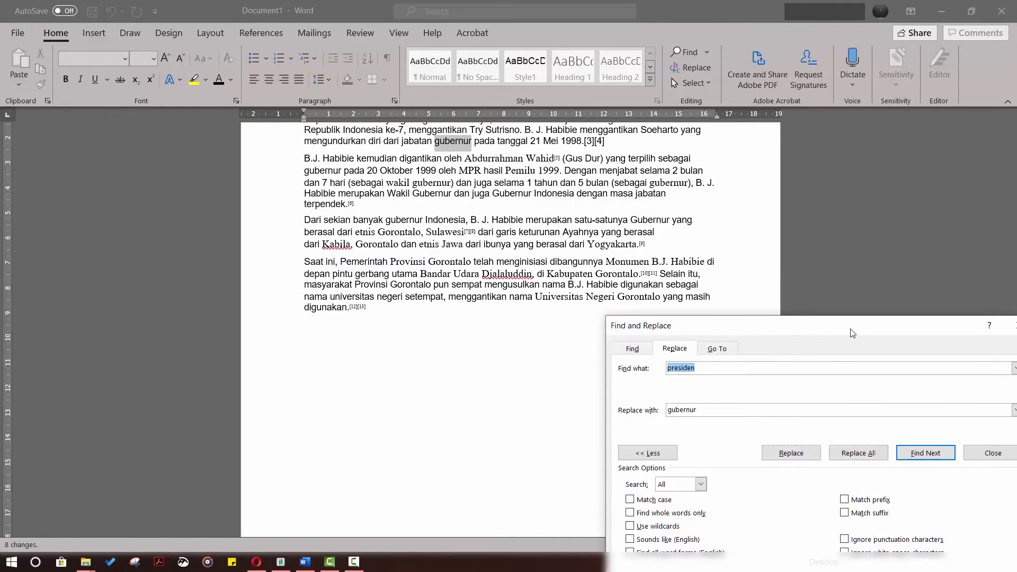
drag(773, 331, 665, 245)
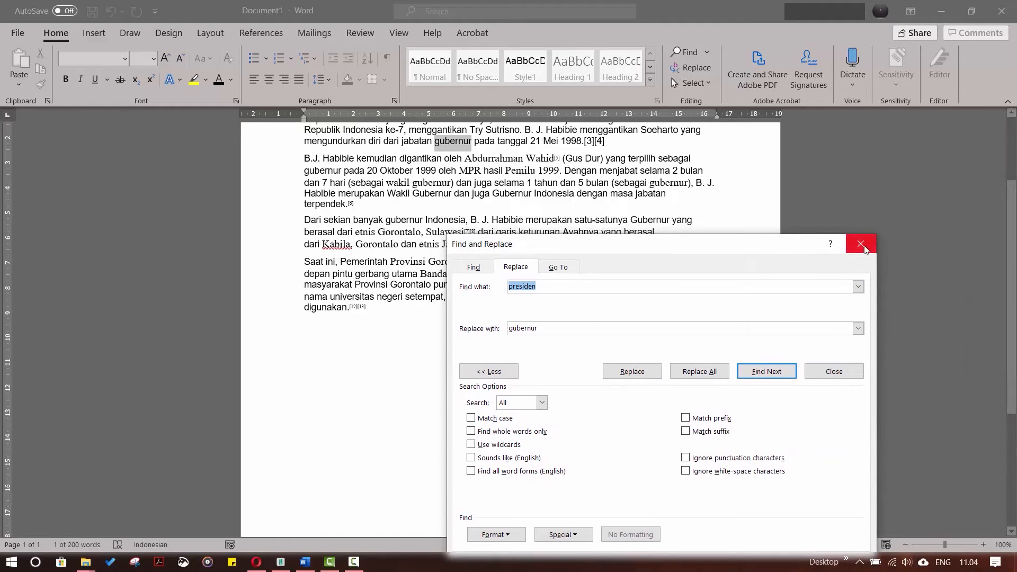
click(856, 247)
key(ctrl+Home)
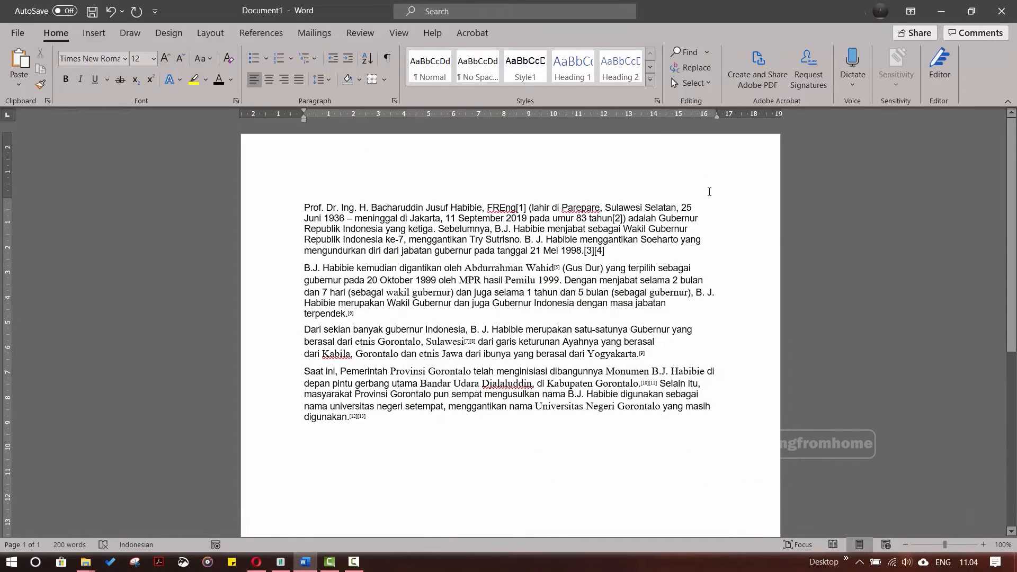
Step: Select the document's entire text with Select All, and clear the selection again
click(701, 84)
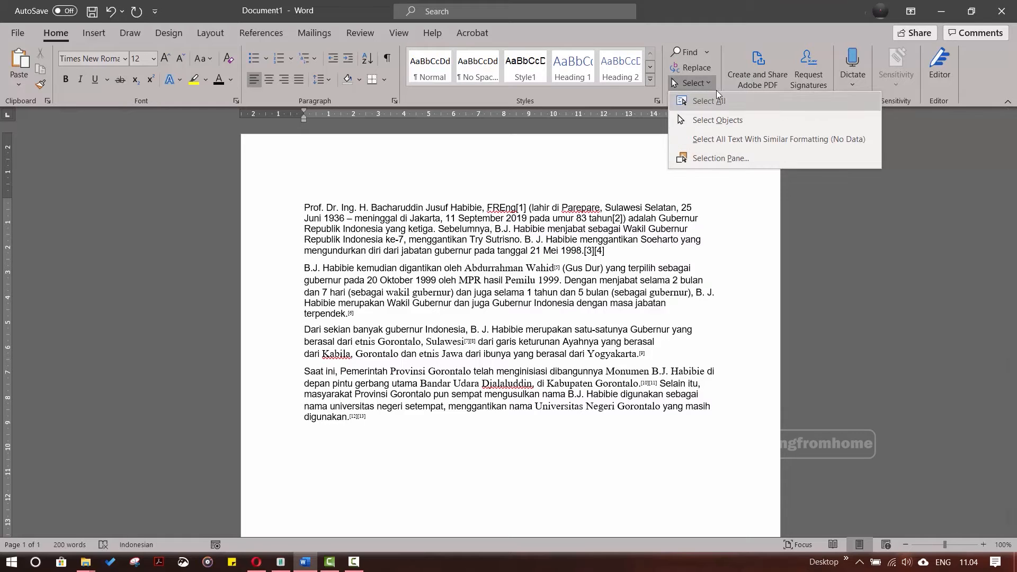
click(725, 95)
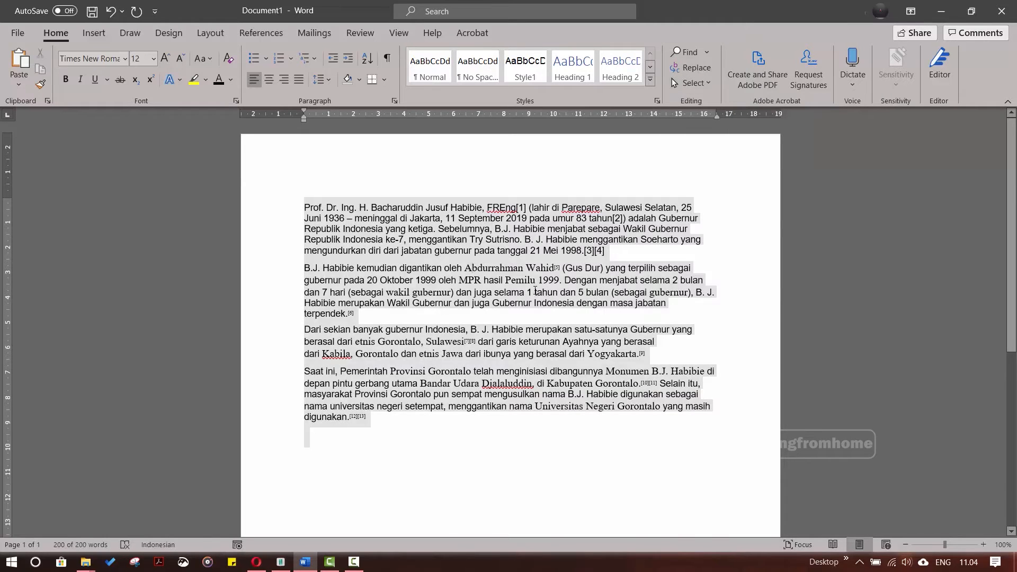
click(520, 284)
scroll(521, 284, down, 3)
scroll(402, 251, up, 3)
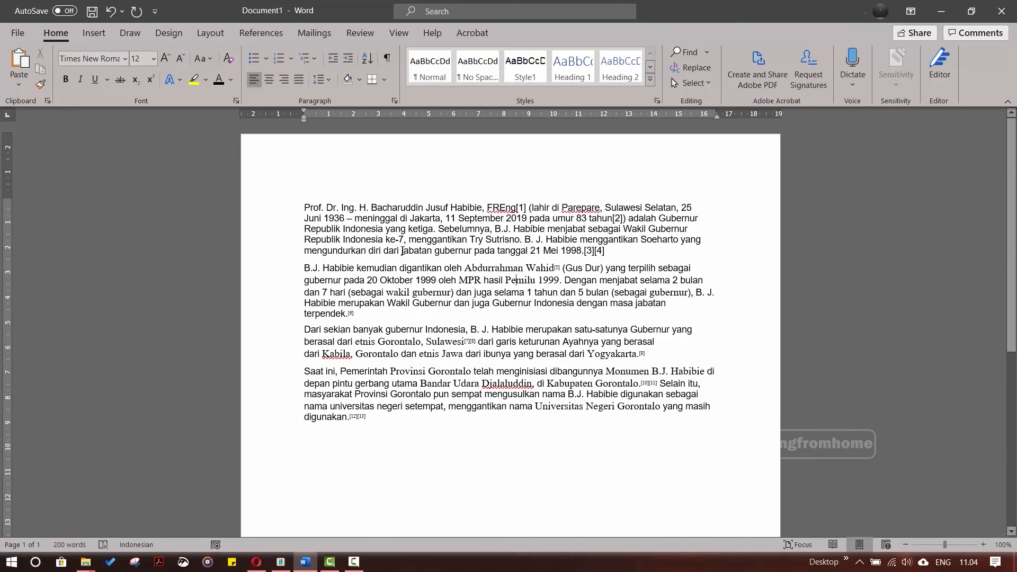
Step: Try to select all text with similar formatting from the cursor in the second paragraph
click(675, 83)
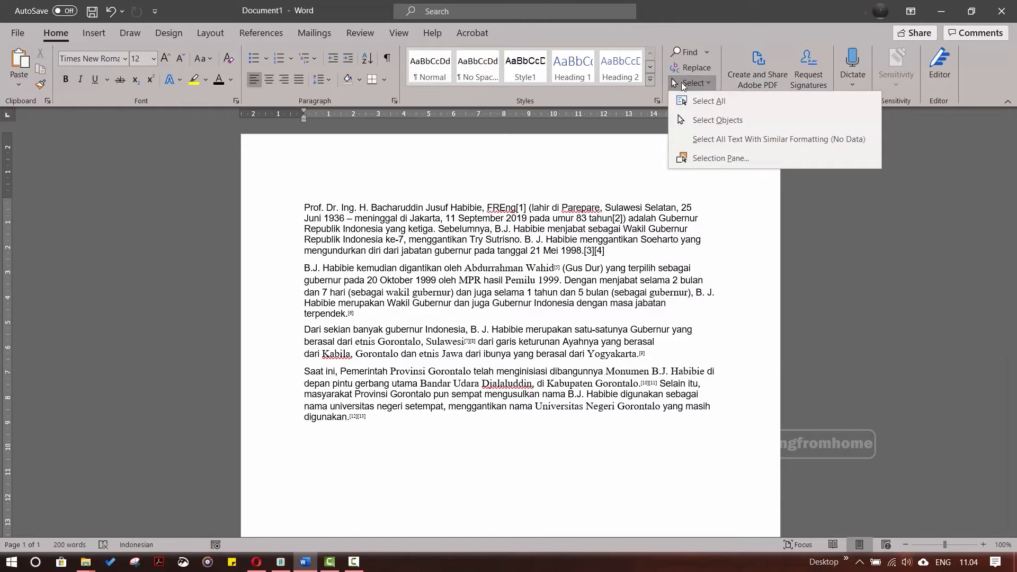
click(752, 139)
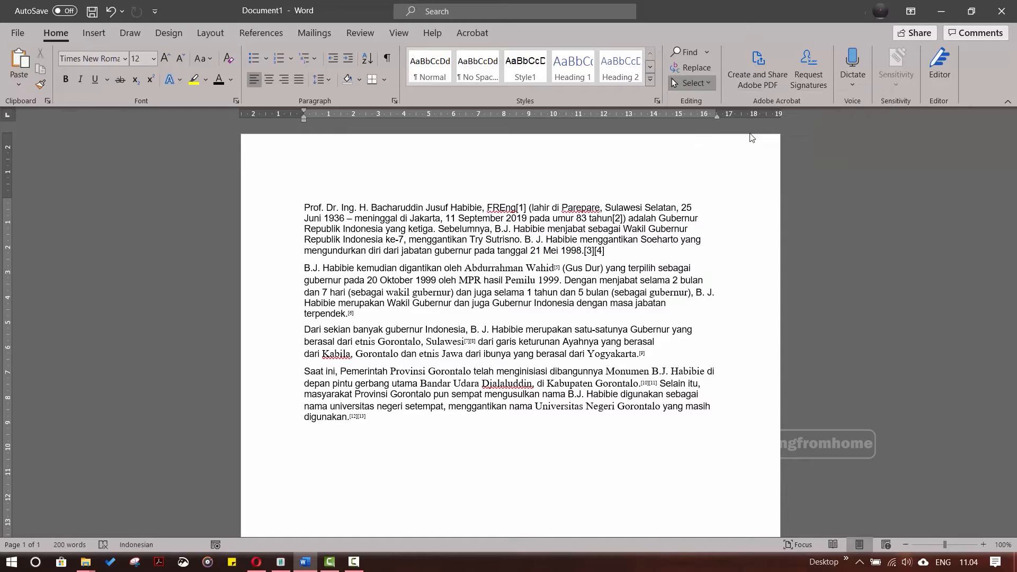
drag(605, 208, 668, 253)
click(642, 329)
Step: Display the Selection pane beside the document, trying it with a text selection across the first two paragraphs
click(704, 86)
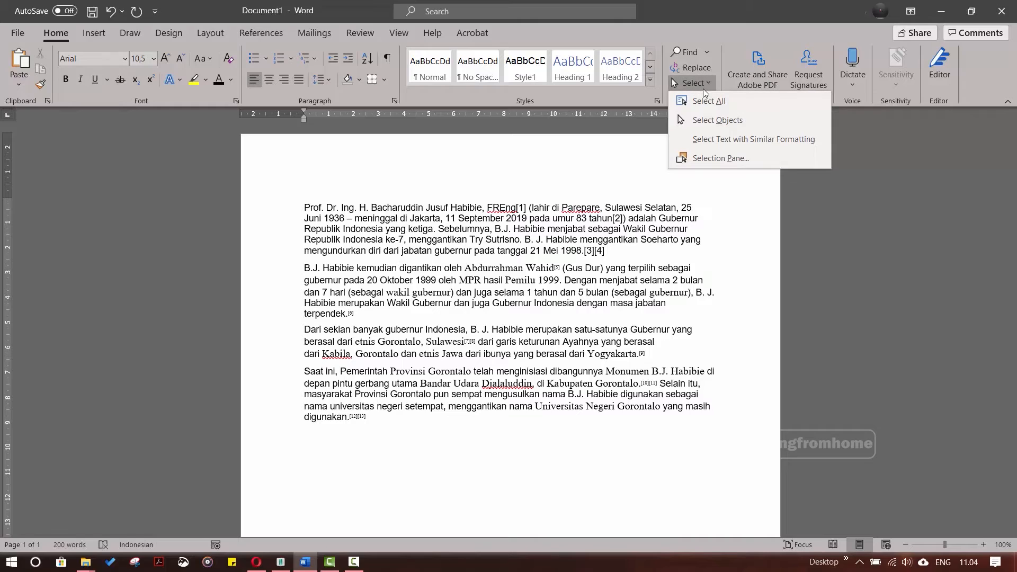
click(716, 158)
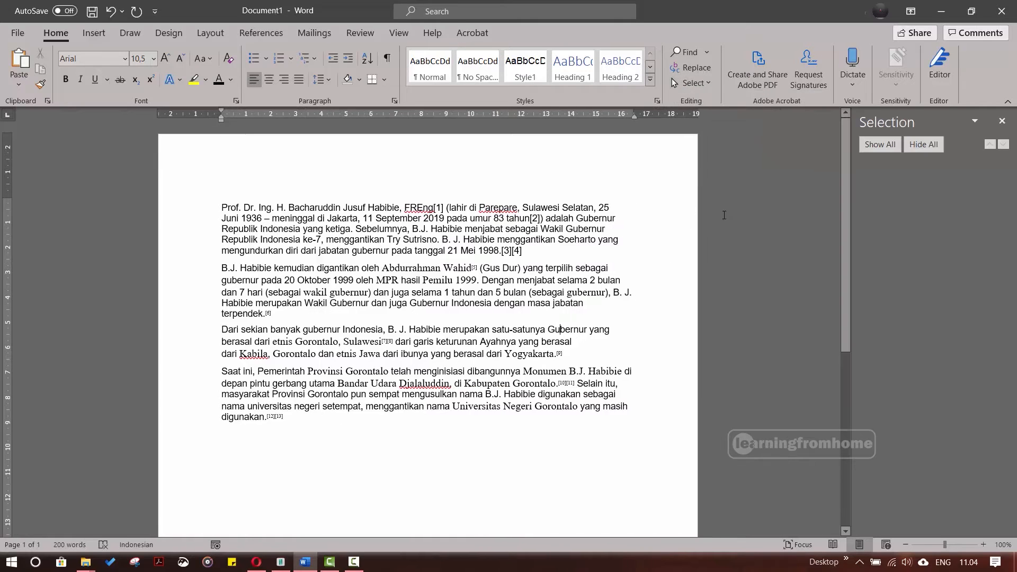
drag(458, 240, 535, 392)
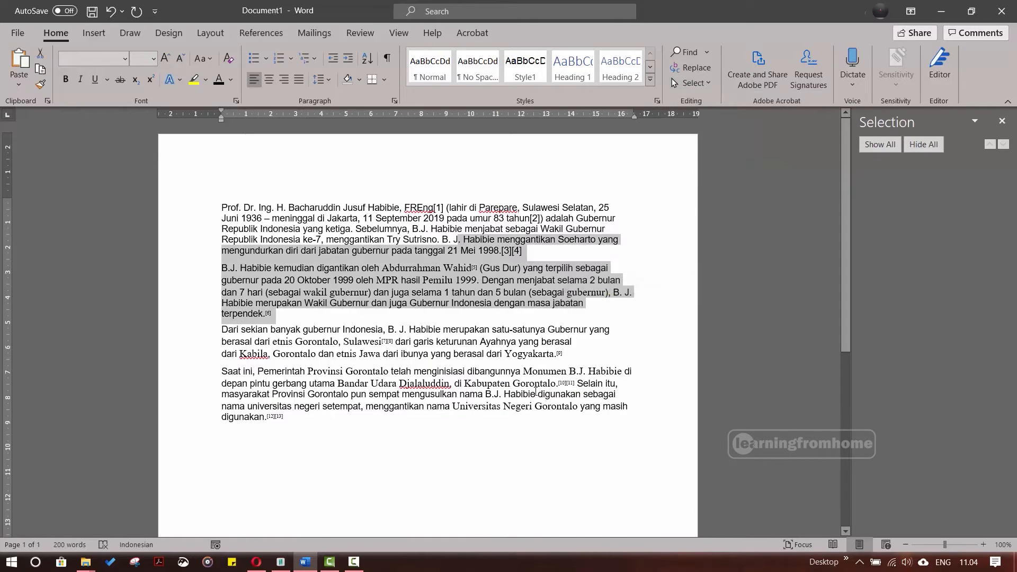
click(516, 370)
click(403, 268)
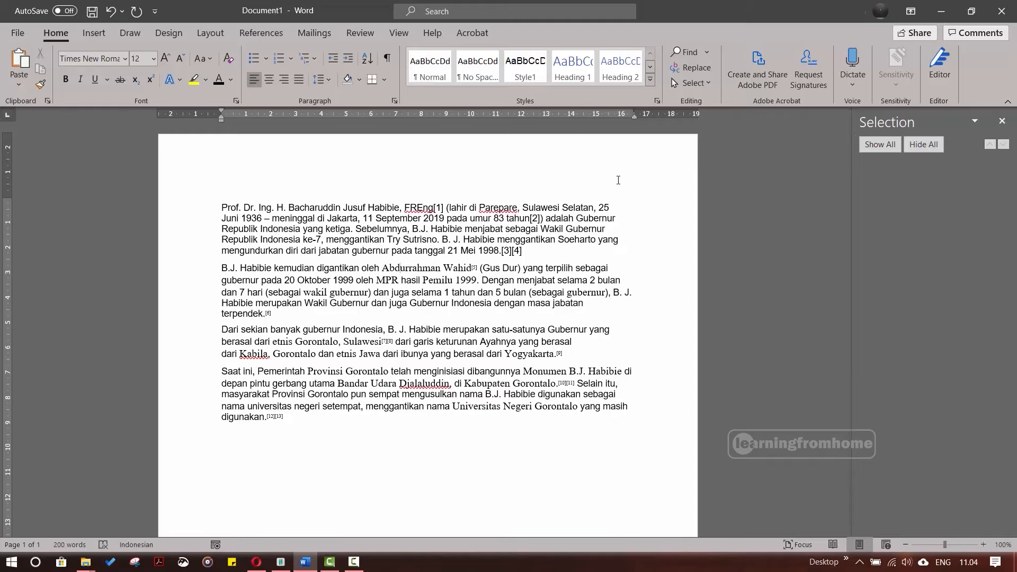
click(685, 82)
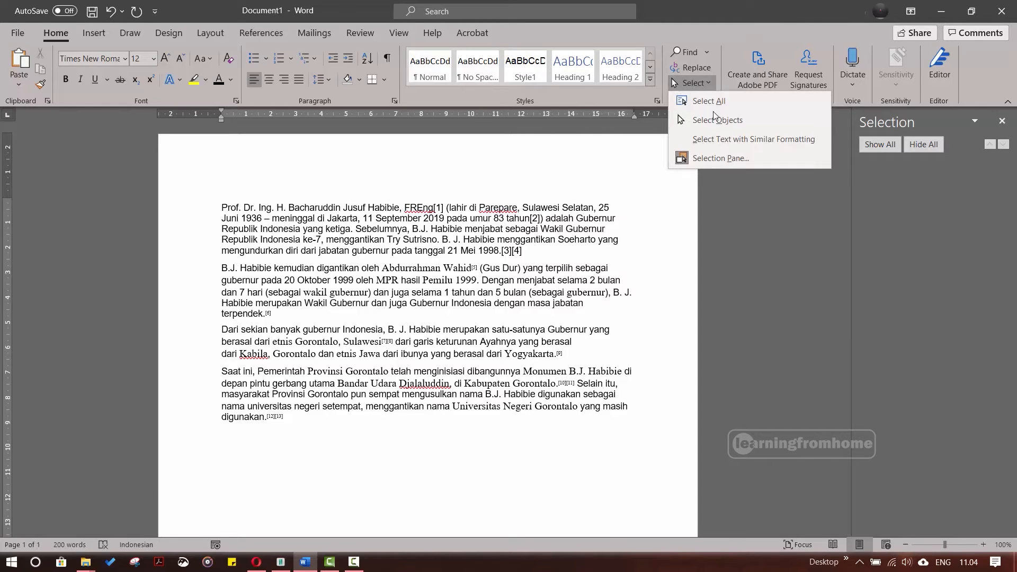
click(726, 164)
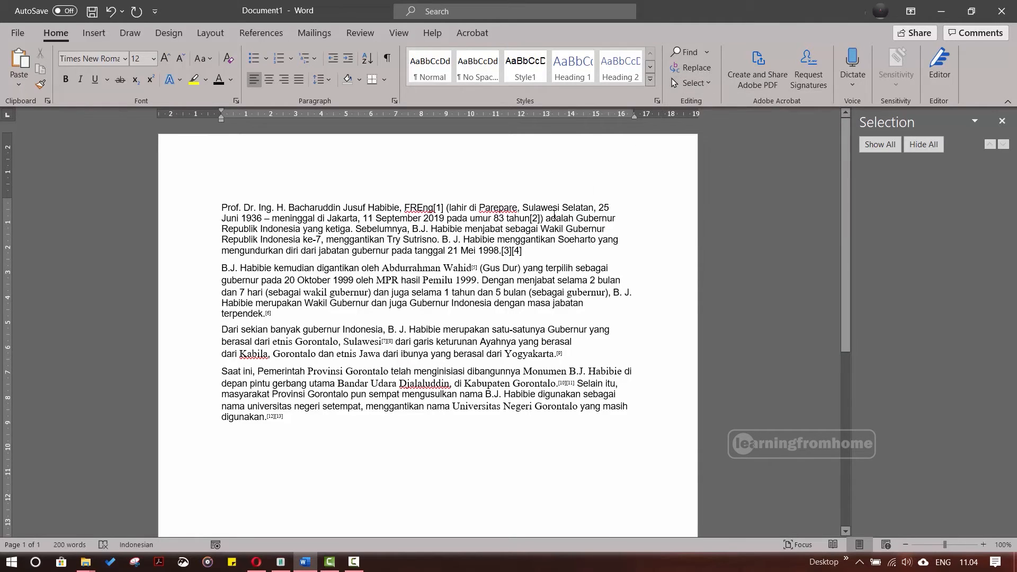
click(697, 87)
click(560, 248)
double_click(510, 258)
click(586, 162)
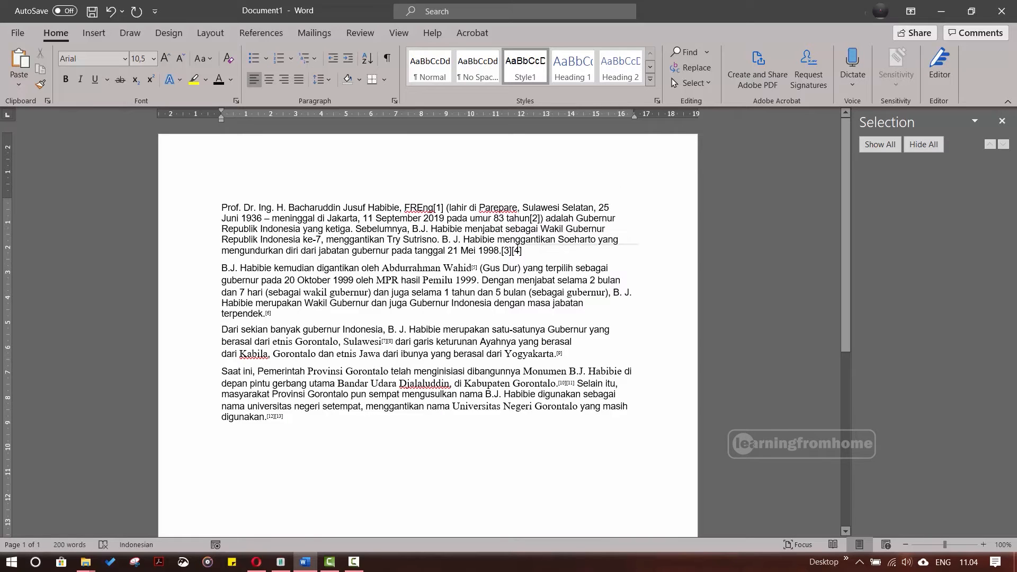
click(379, 292)
click(393, 242)
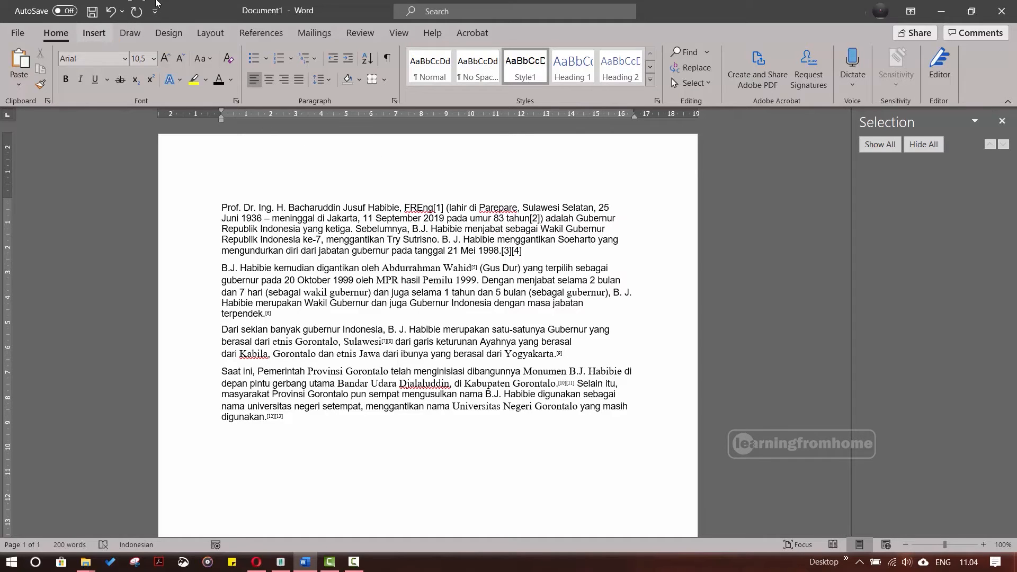
Step: Draw a rounded rectangle about 2.22 cm high and 2.1 cm wide over the first two paragraphs
click(94, 33)
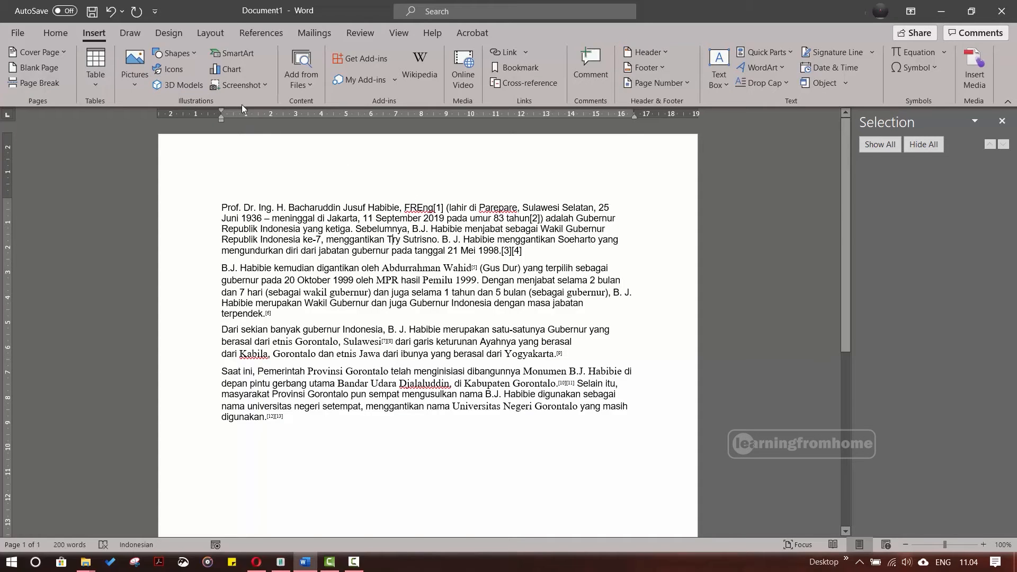
click(195, 49)
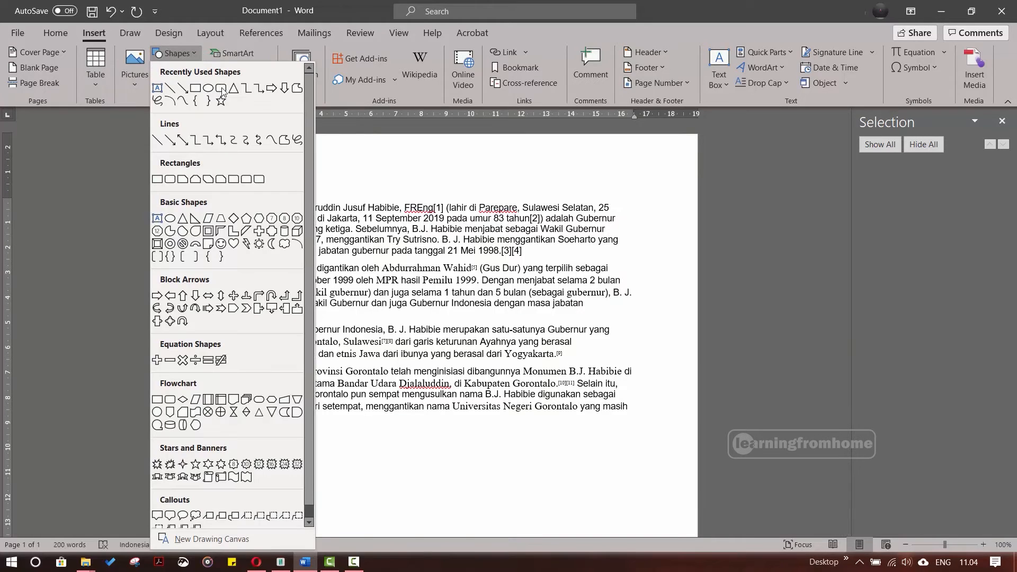
click(221, 89)
drag(329, 238, 382, 294)
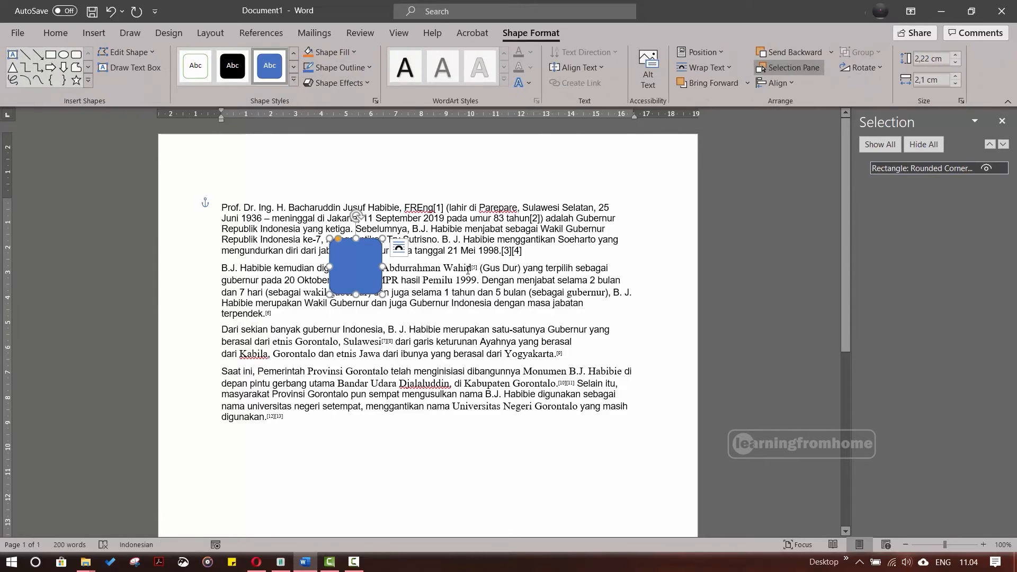
Step: Copy the rounded rectangle and paste five duplicates of it
key(ctrl+c)
key(ctrl+v)
key(ctrl+v)
key(ctrl+v)
key(ctrl+v)
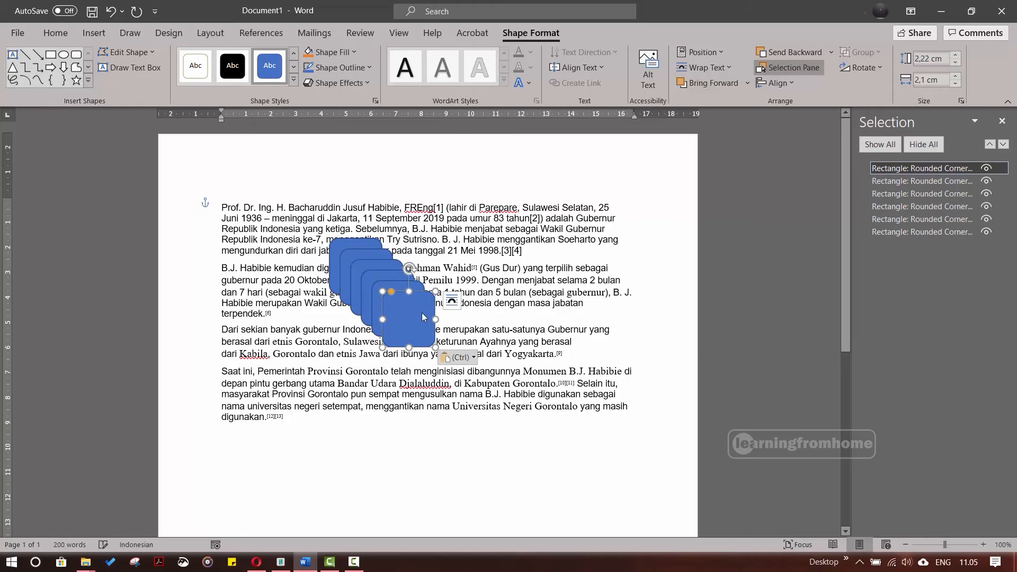
Step: Spread the six rounded rectangles apart across the four paragraphs so that none overlap
drag(424, 317, 444, 348)
drag(389, 307, 334, 392)
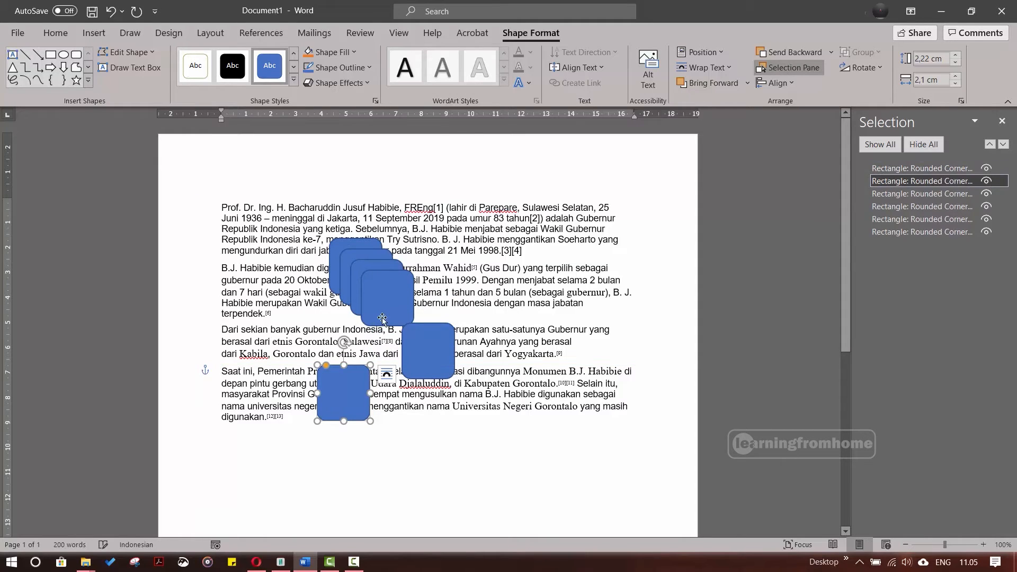
drag(383, 318, 312, 340)
click(367, 286)
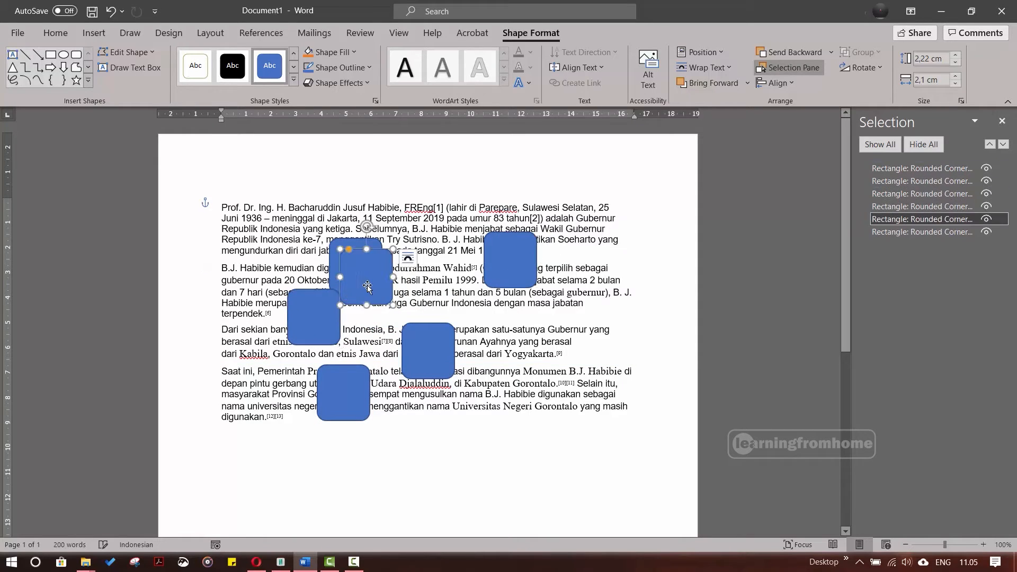
drag(367, 287, 552, 377)
click(649, 299)
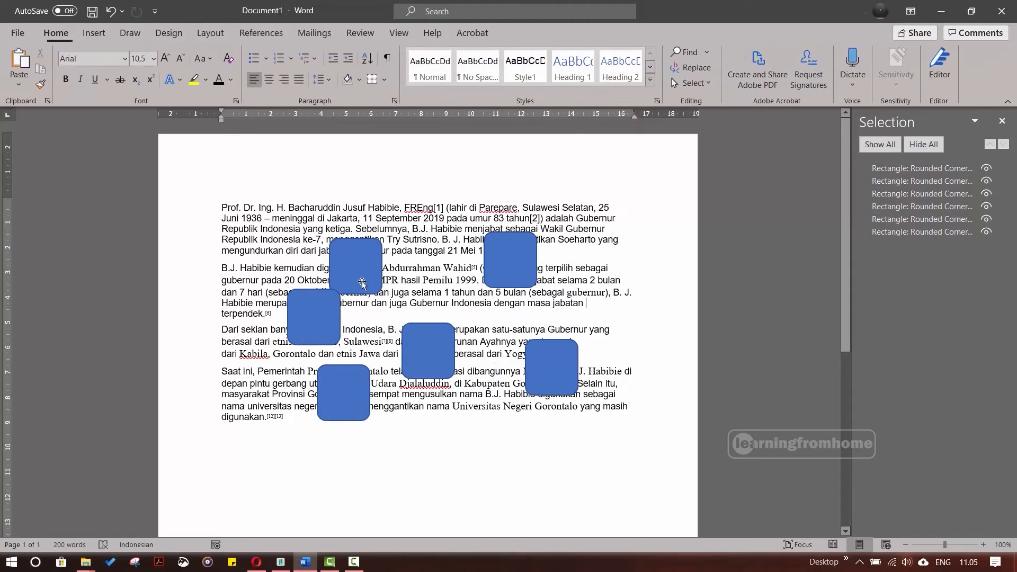
drag(362, 283, 342, 254)
click(402, 228)
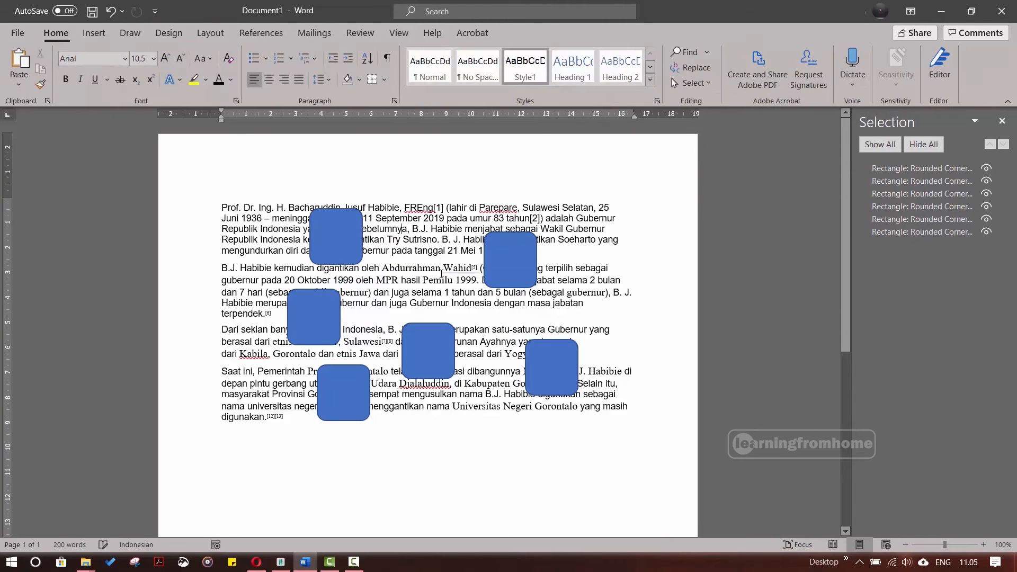
Step: Select all the text together with the rounded rectangles, and clear the selection again
click(695, 82)
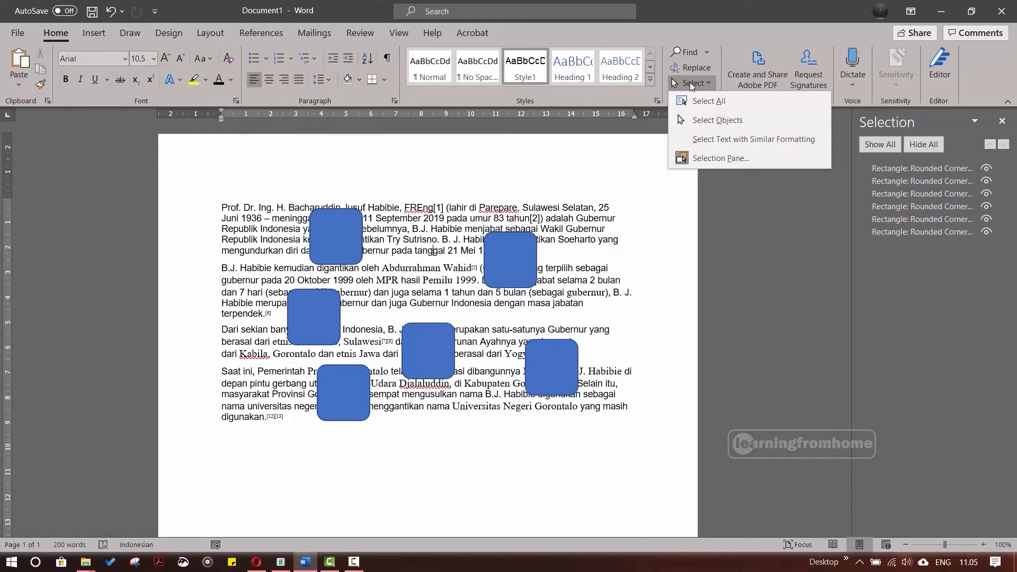
click(731, 103)
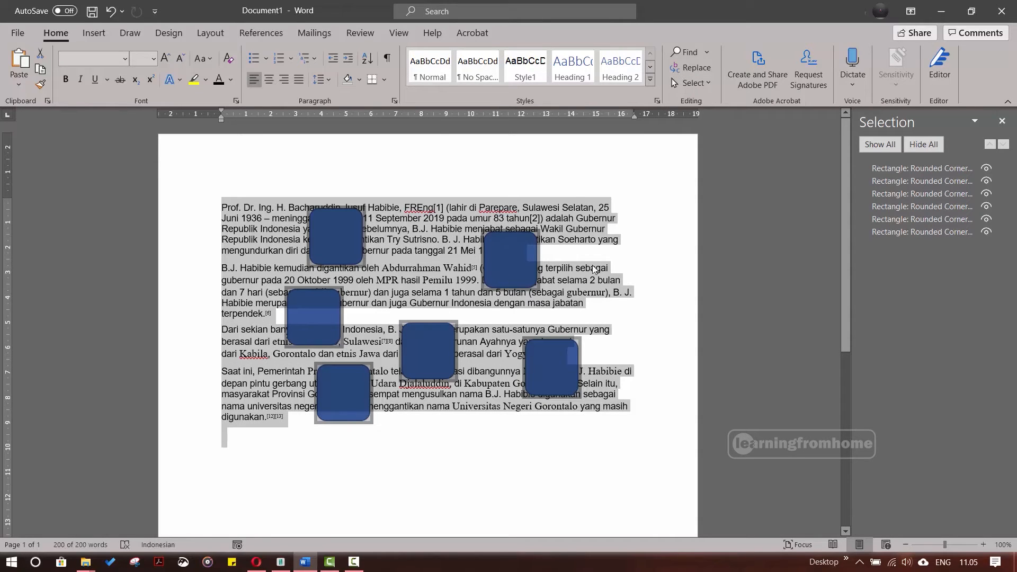
click(406, 251)
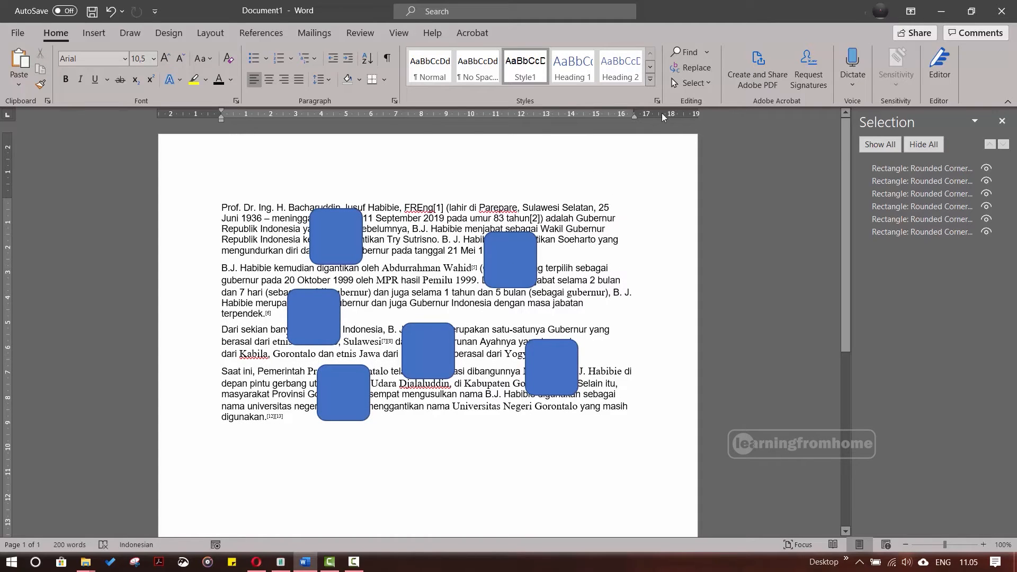
Step: Select all six rounded rectangles together with Select Objects, without the text, and clear the selection again
click(690, 83)
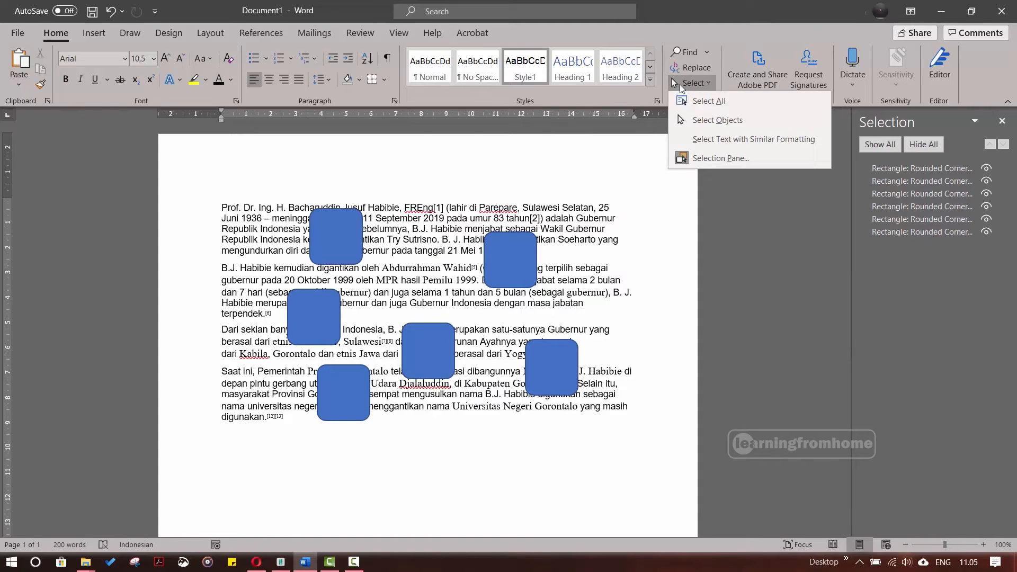
click(748, 120)
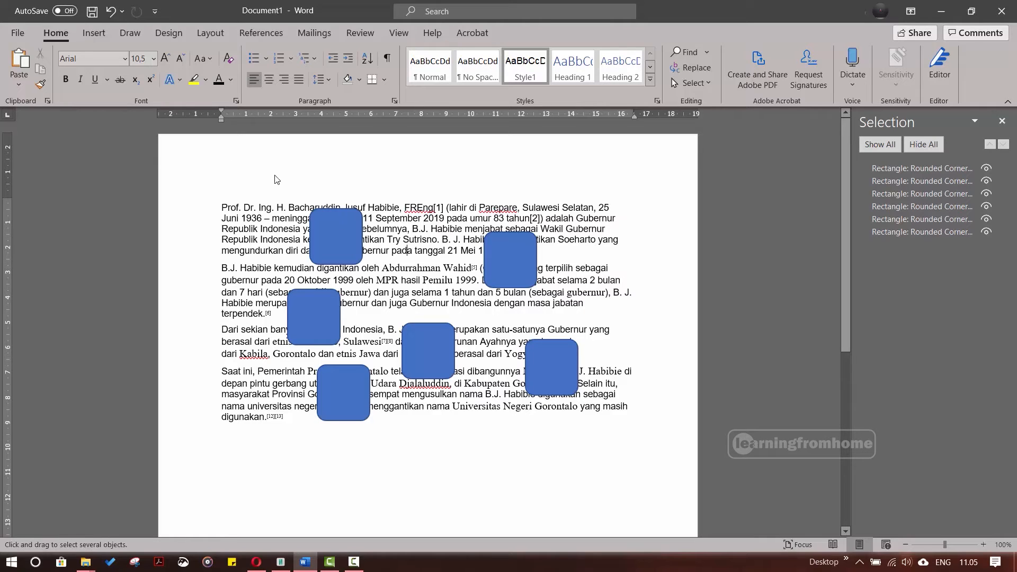
drag(274, 179, 606, 475)
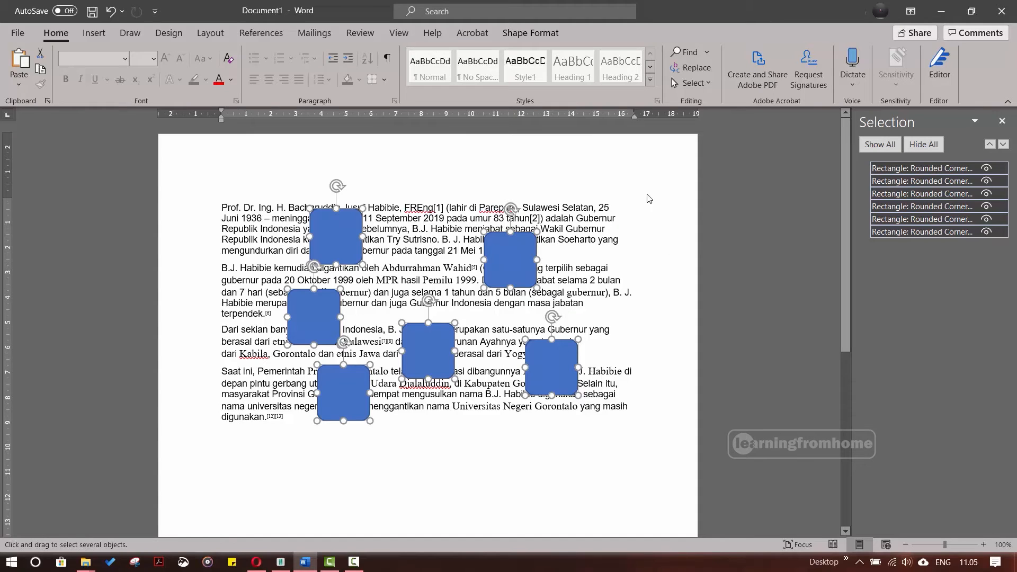
key(Escape)
Step: Use Select Text with Similar Formatting from the start of the first paragraph while the shapes are present, and clear the selection again
click(690, 83)
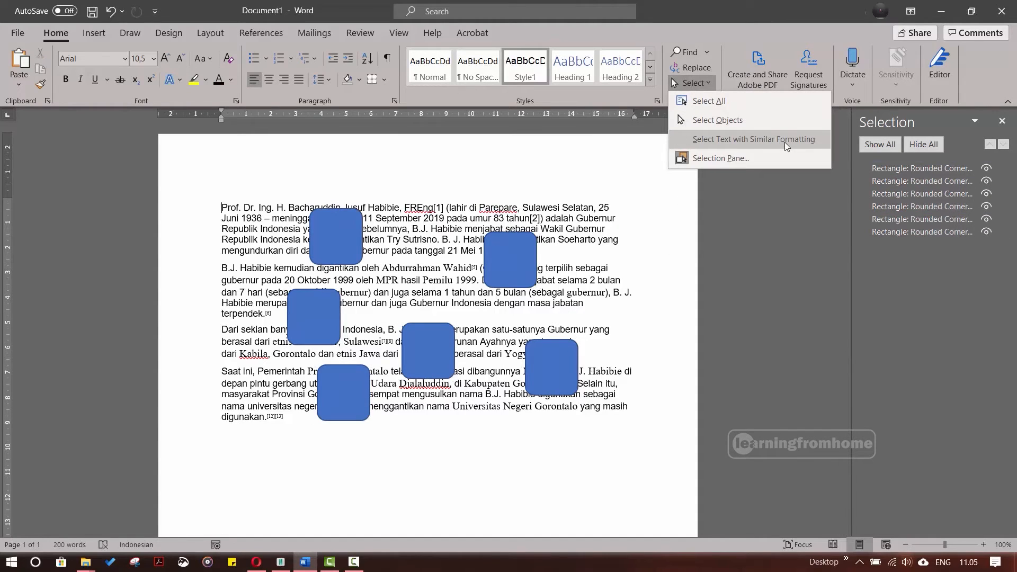
click(746, 139)
click(630, 201)
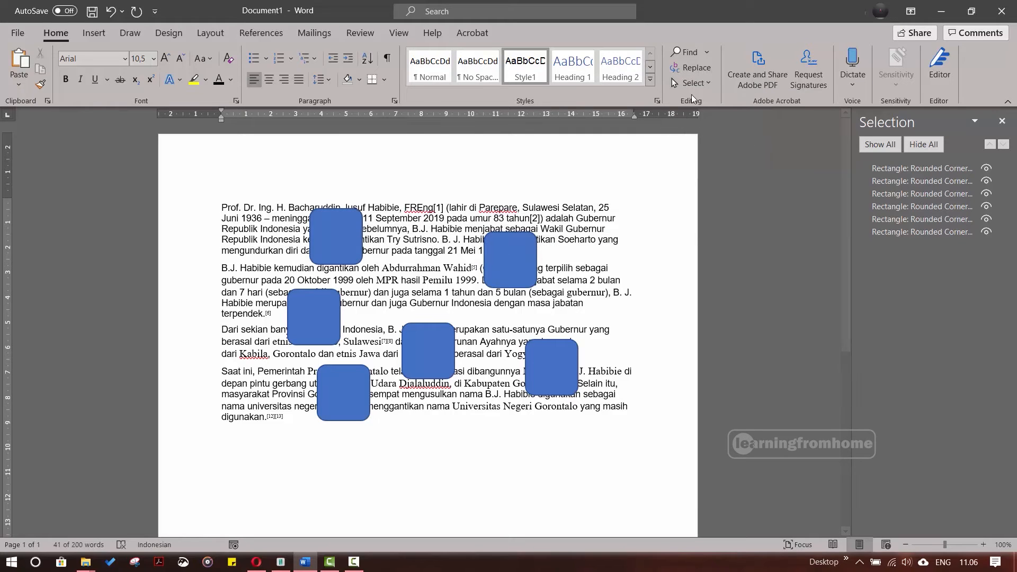
click(691, 83)
click(723, 131)
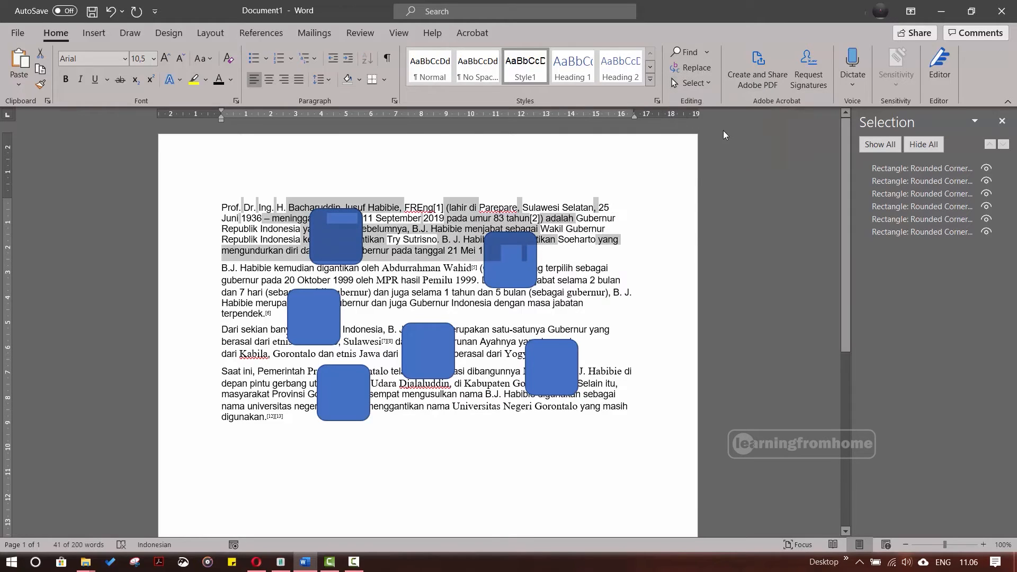
click(589, 229)
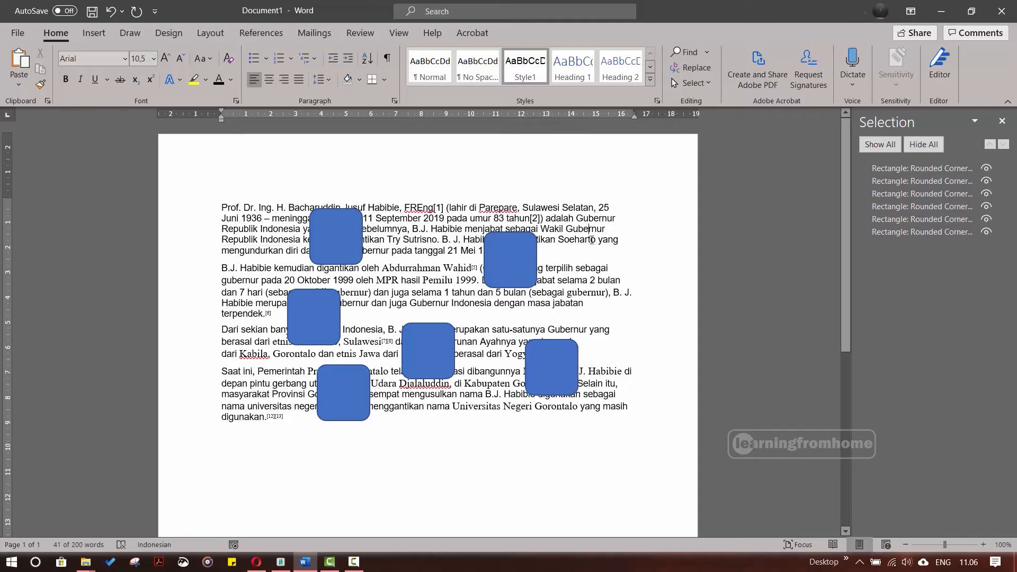
Step: Delete all six rounded rectangles from the page
click(511, 260)
key(Delete)
click(554, 353)
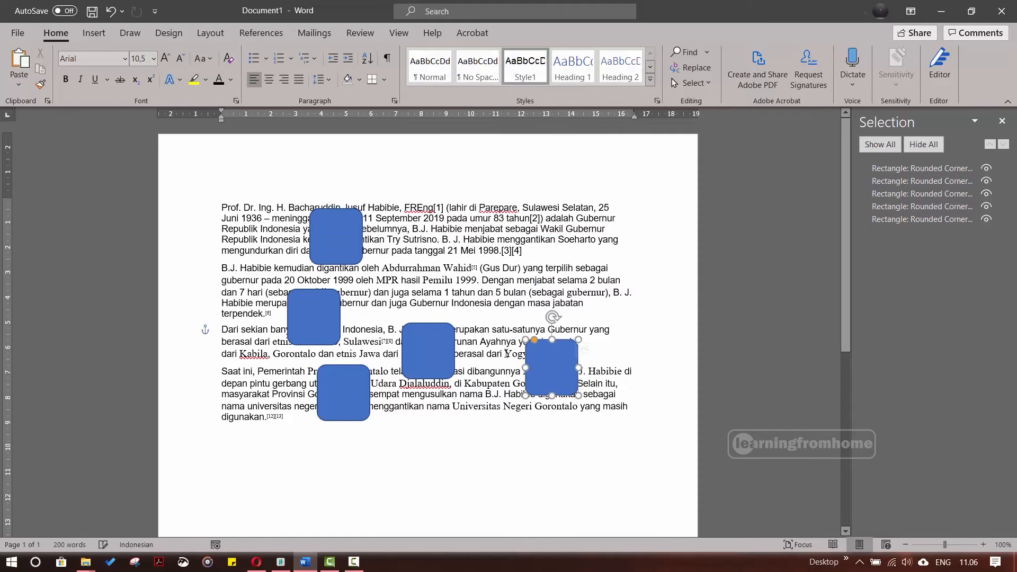
key(Delete)
click(447, 345)
key(Delete)
click(359, 415)
key(Delete)
click(308, 324)
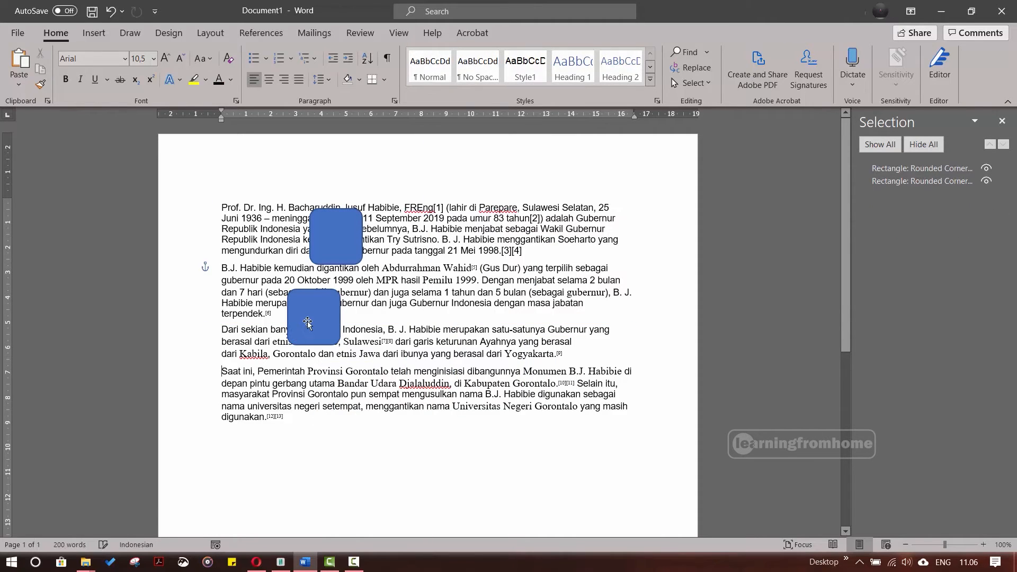
key(Delete)
click(344, 239)
key(Delete)
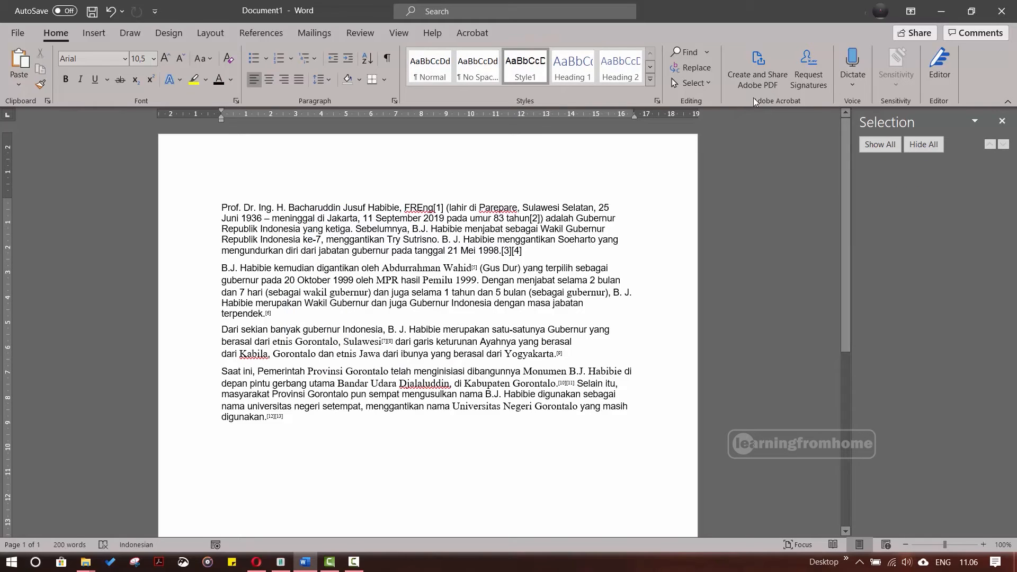
Step: Select all text formatted like the start of the first paragraph, and clear the selection again
click(692, 86)
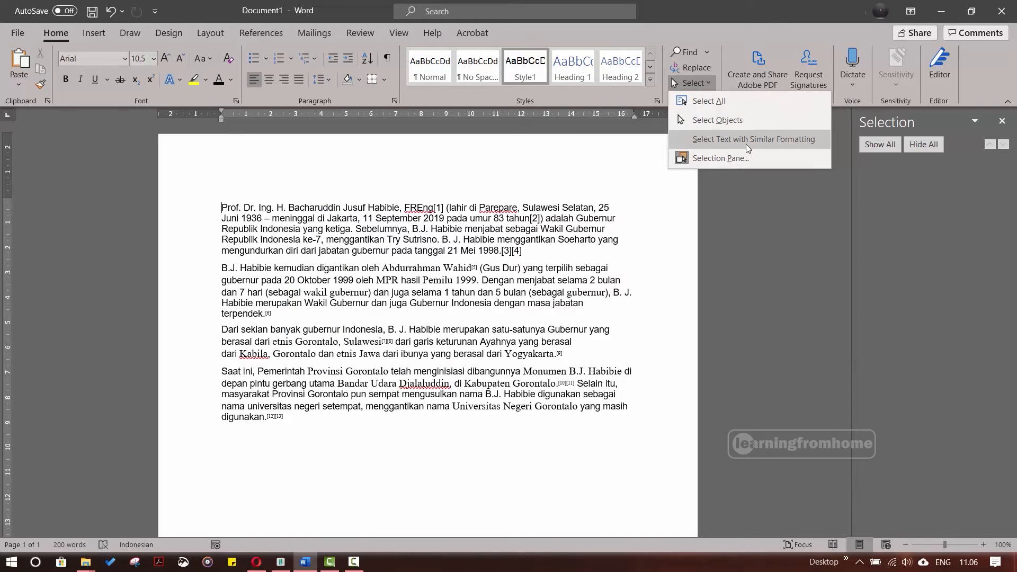
click(746, 139)
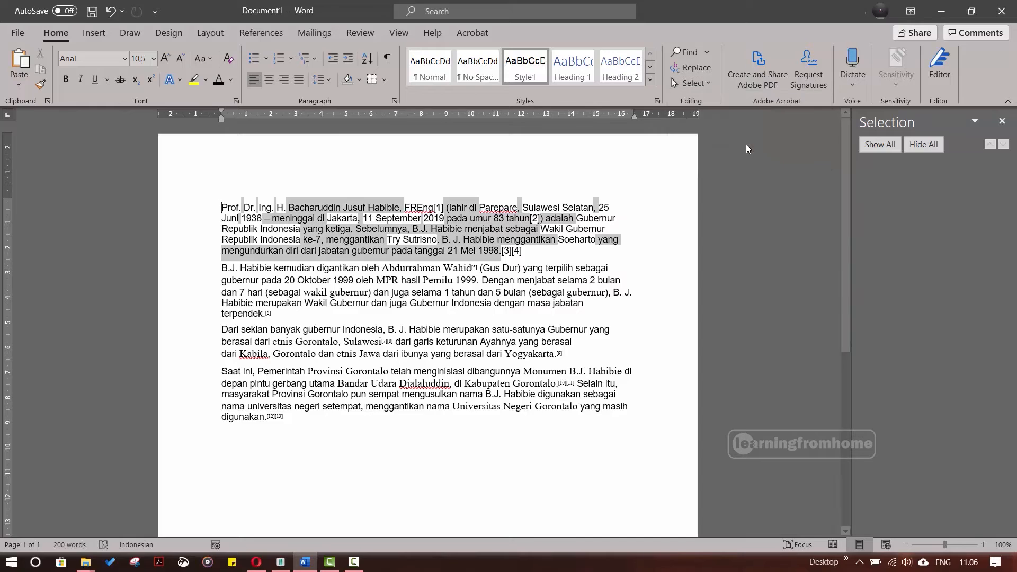
key(Right)
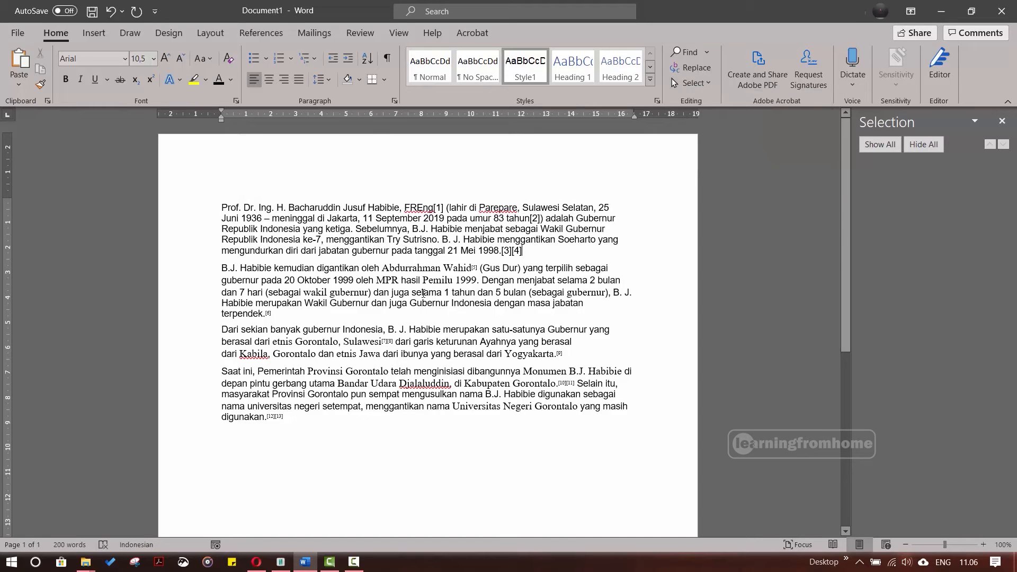
Step: Select "merupakan satu-satunya" in the third paragraph, extend the selection to all text with similar formatting, and clear it again
scroll(423, 293, down, 5)
scroll(483, 316, up, 5)
drag(443, 331, 547, 331)
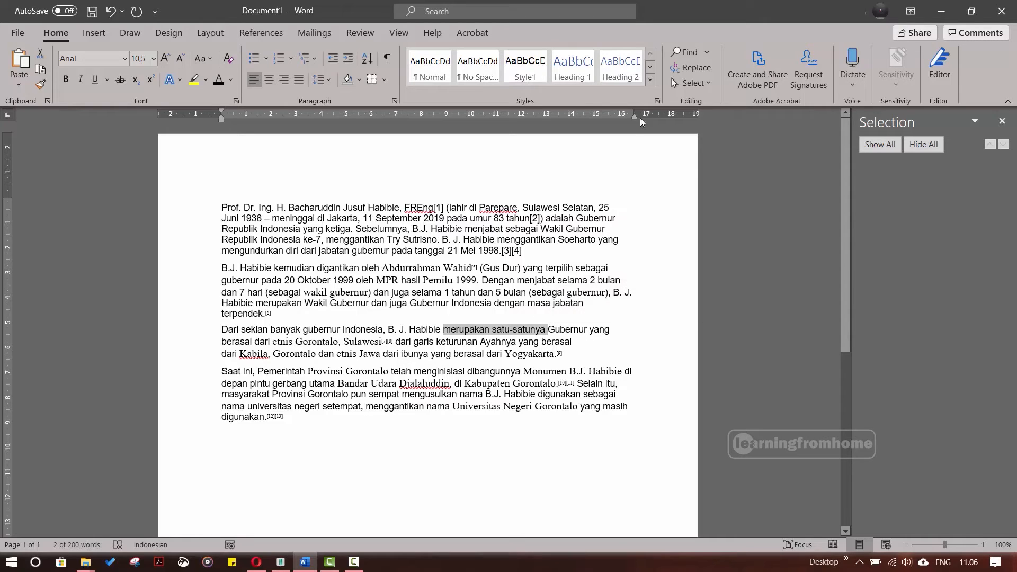
click(704, 84)
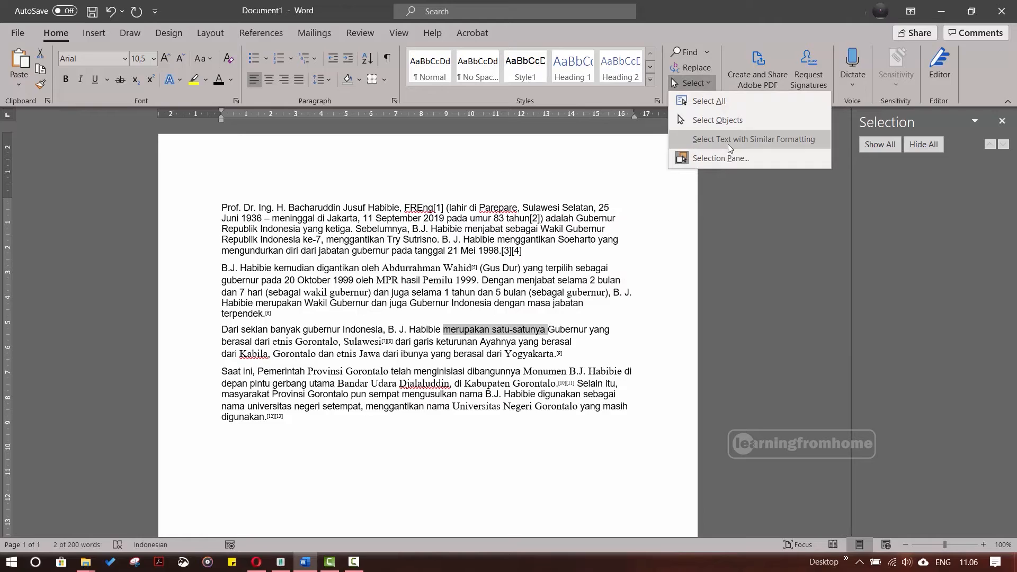
click(728, 140)
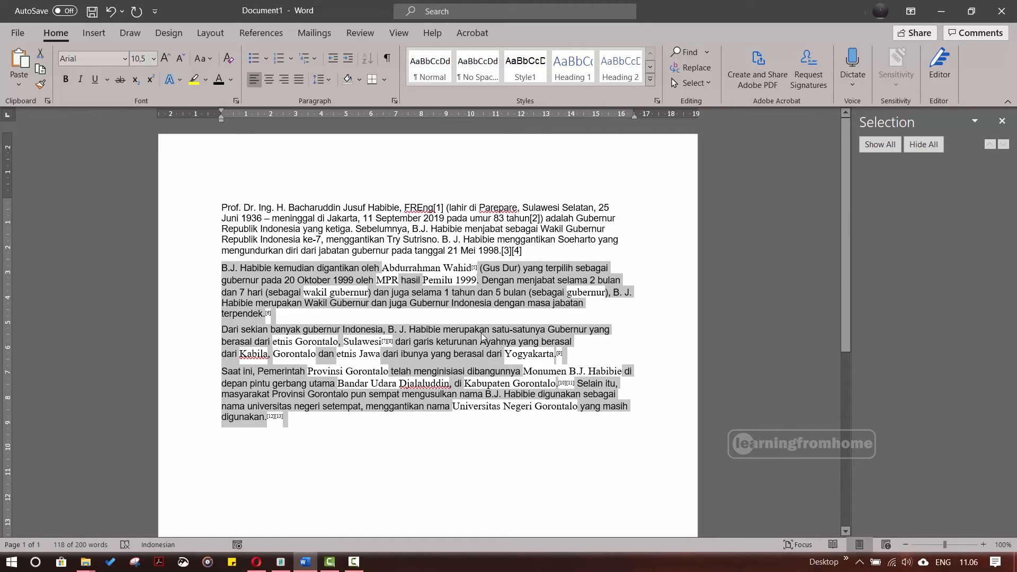
scroll(466, 310, down, 3)
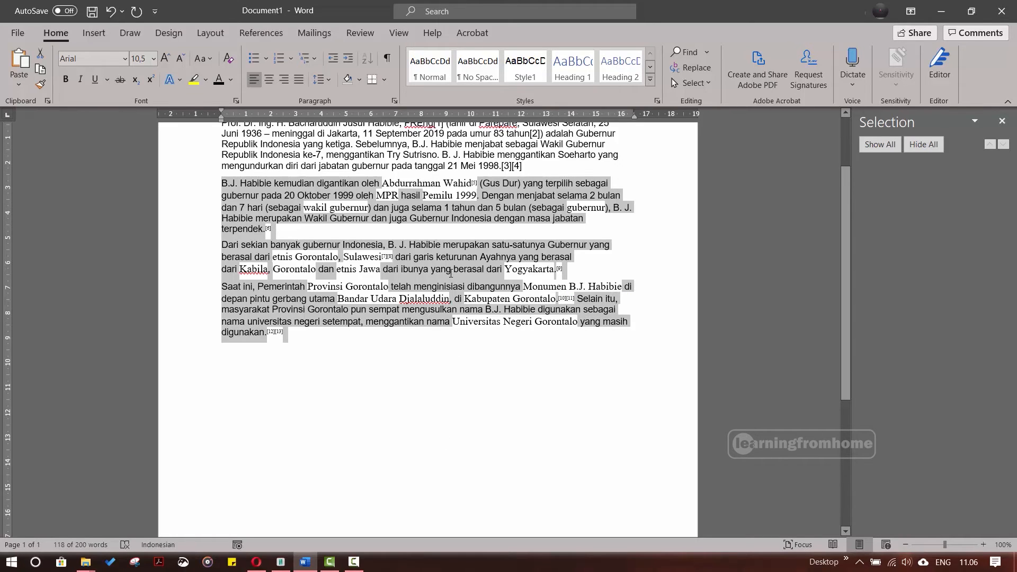
scroll(444, 272, up, 3)
click(432, 250)
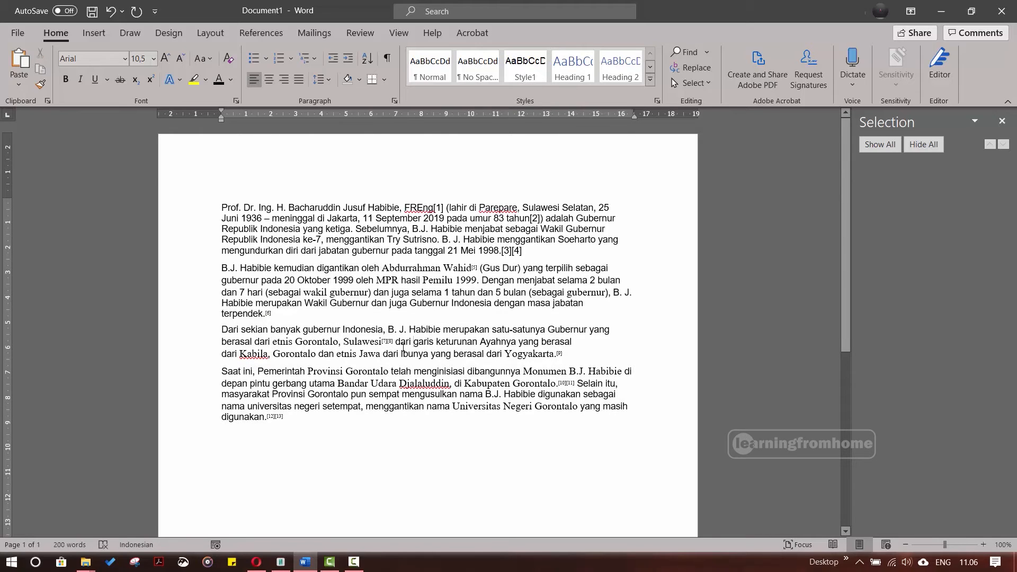
scroll(402, 339, down, 3)
click(315, 257)
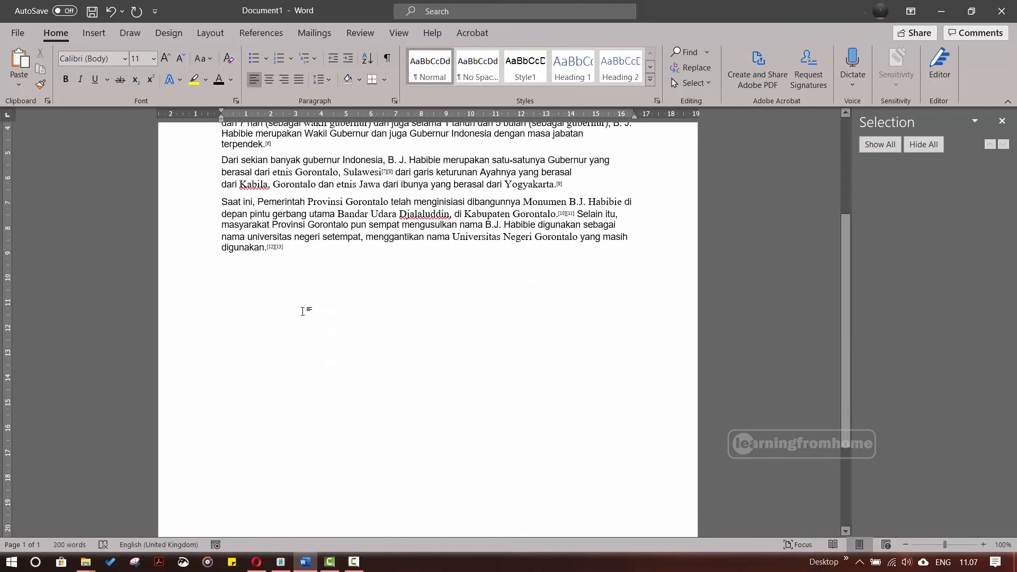
scroll(310, 339, up, 3)
scroll(295, 315, down, 3)
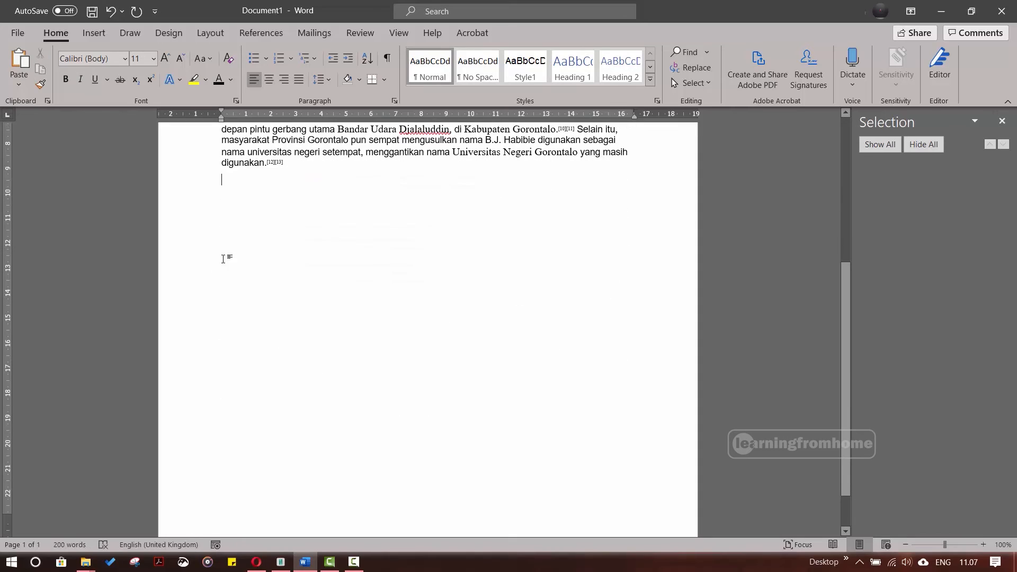
scroll(227, 257, up, 2)
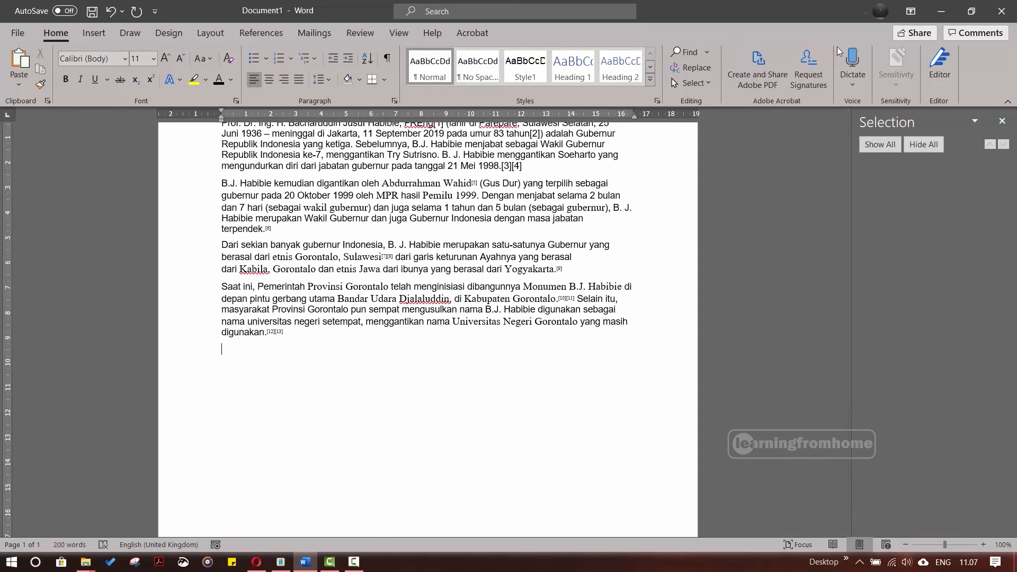
click(560, 257)
scroll(516, 303, up, 1)
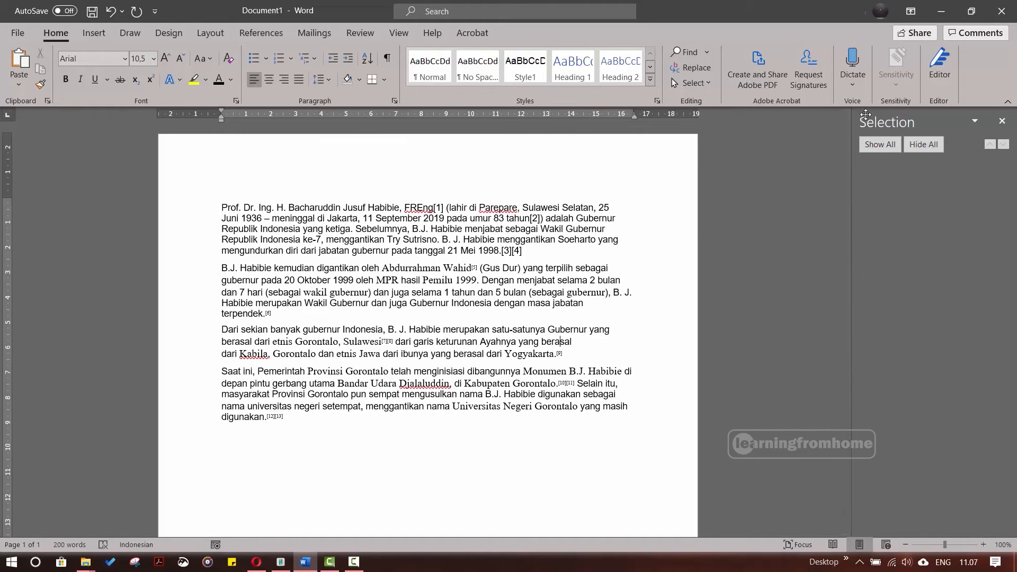
click(859, 81)
click(859, 81)
Step: Place the cursor on the empty line below the last paragraph
click(550, 322)
scroll(432, 372, down, 3)
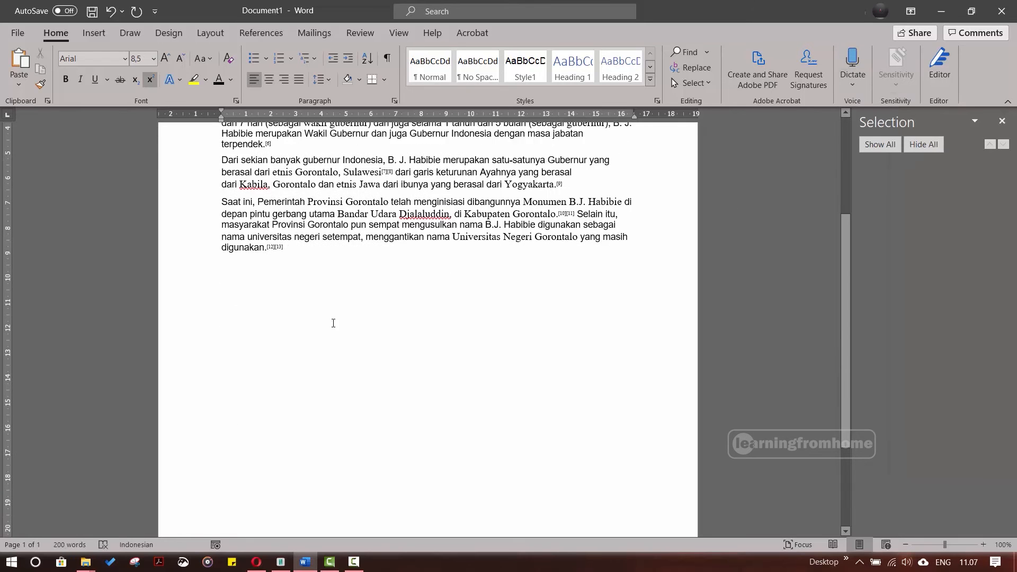
click(304, 274)
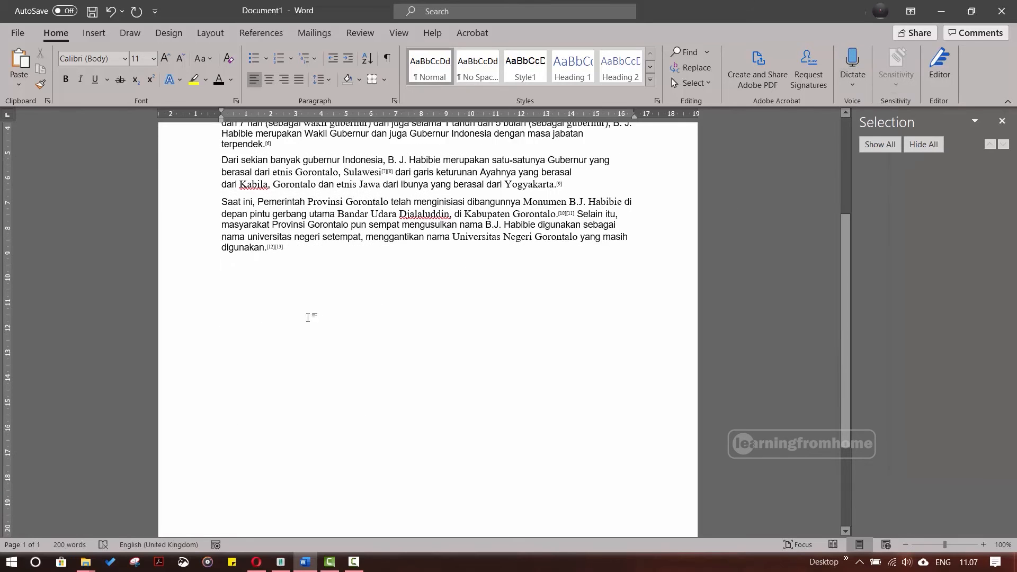
scroll(308, 318, up, 2)
scroll(323, 384, up, 2)
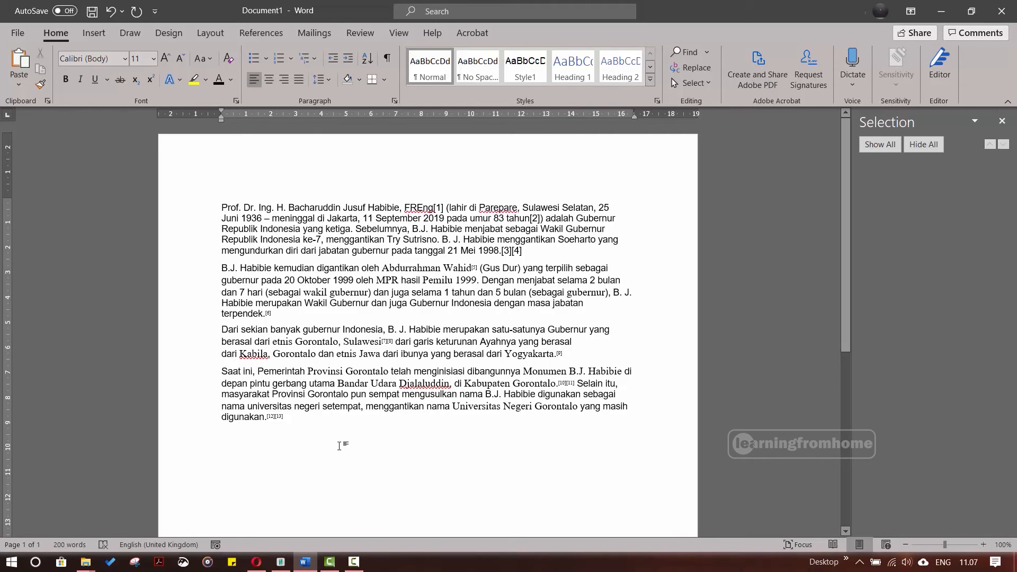
scroll(328, 413, down, 5)
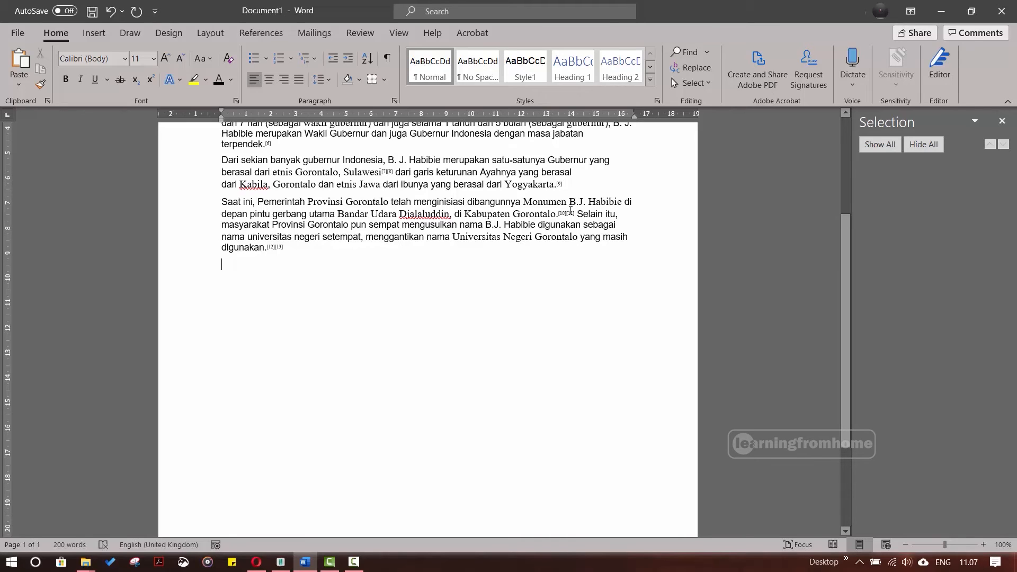
Step: Examine the available dictation languages, and add a blank line below the last paragraph
click(852, 85)
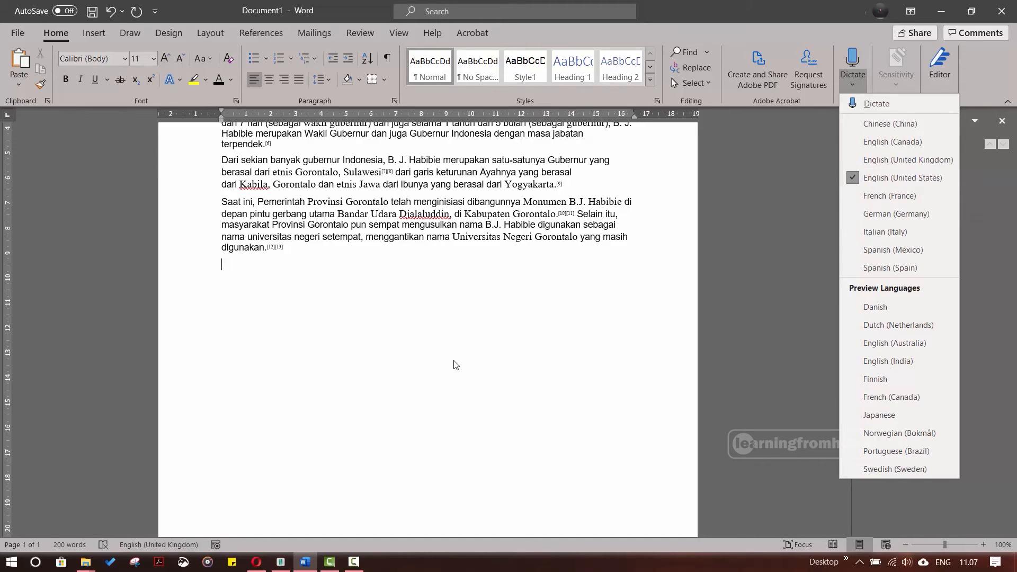
click(255, 276)
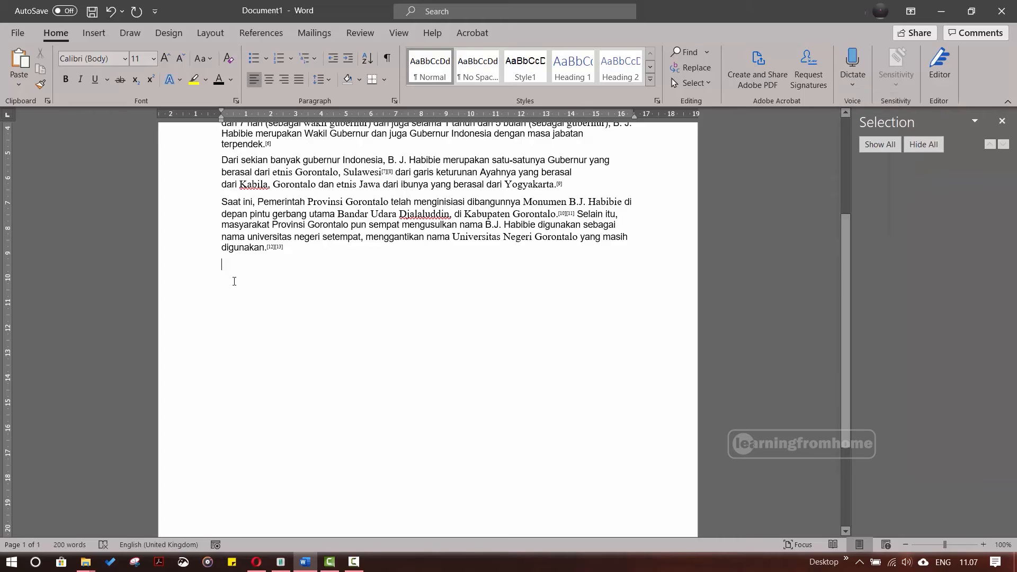
click(848, 90)
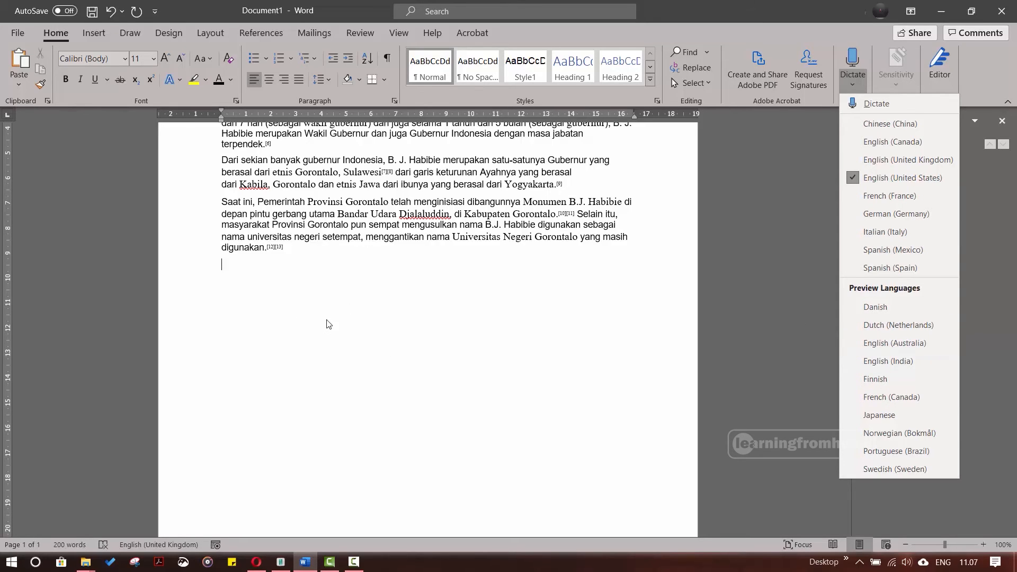
click(364, 321)
key(Return)
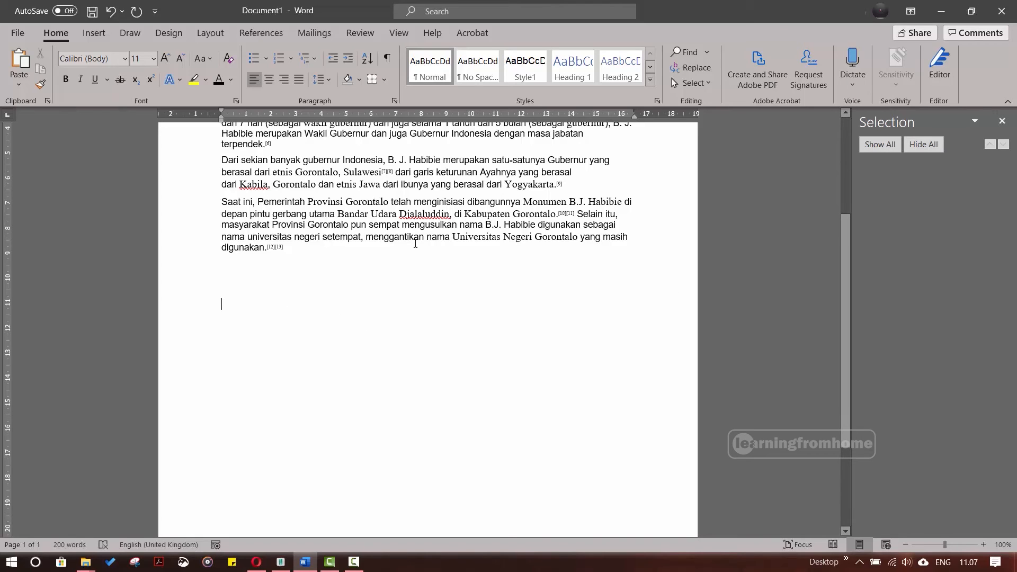
click(858, 89)
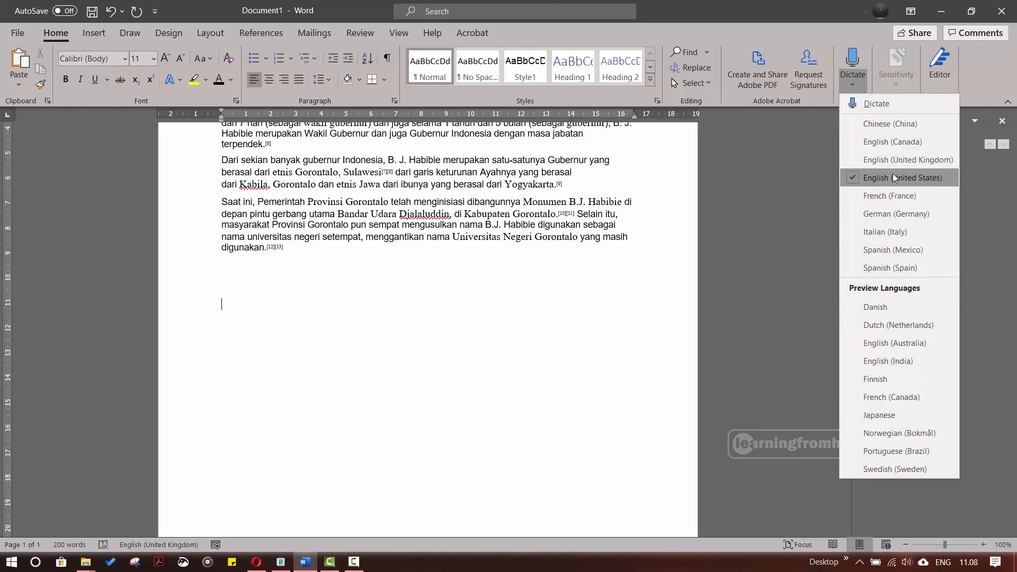
click(241, 339)
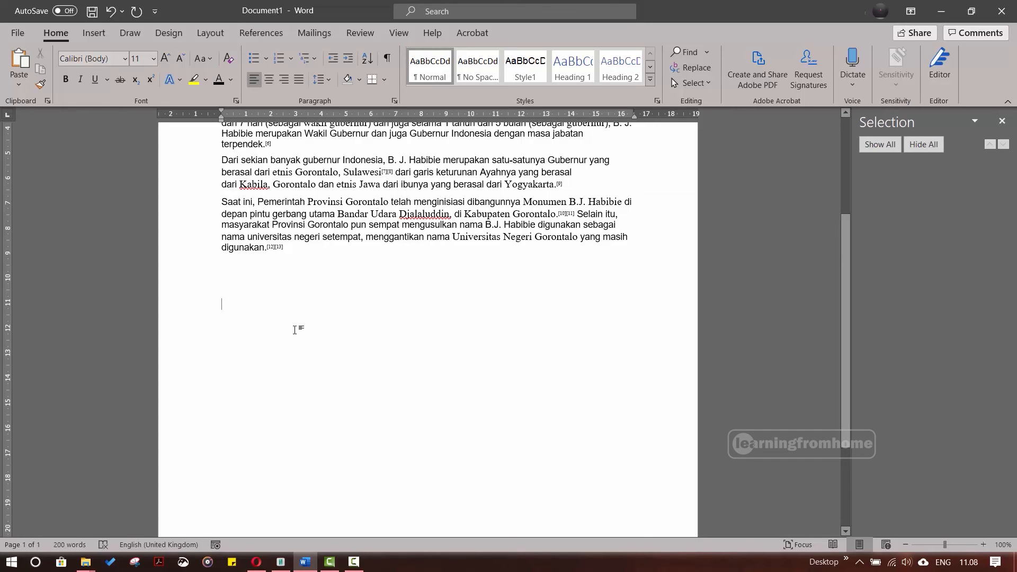
Step: Dictate "Hello everyone my name is" and the speaker's first name on the blank line below the last paragraph, and stop dictation
scroll(295, 329, down, 5)
scroll(292, 329, up, 6)
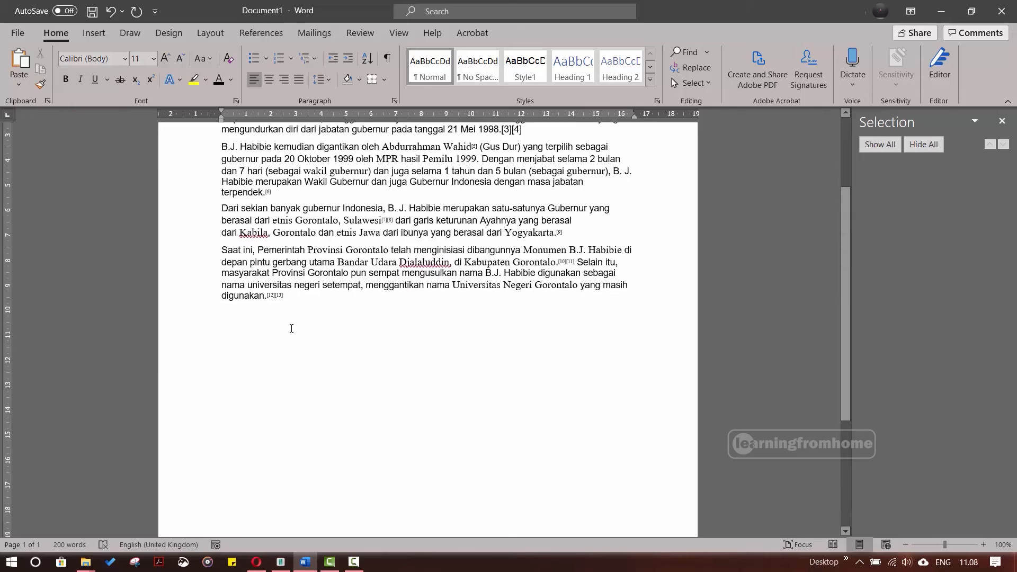
scroll(256, 323, down, 1)
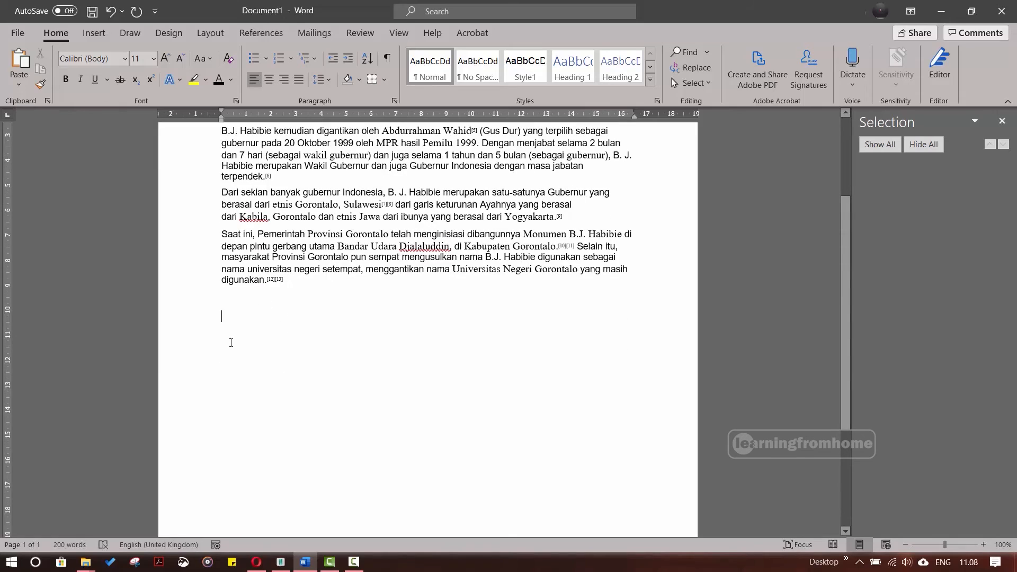
click(854, 59)
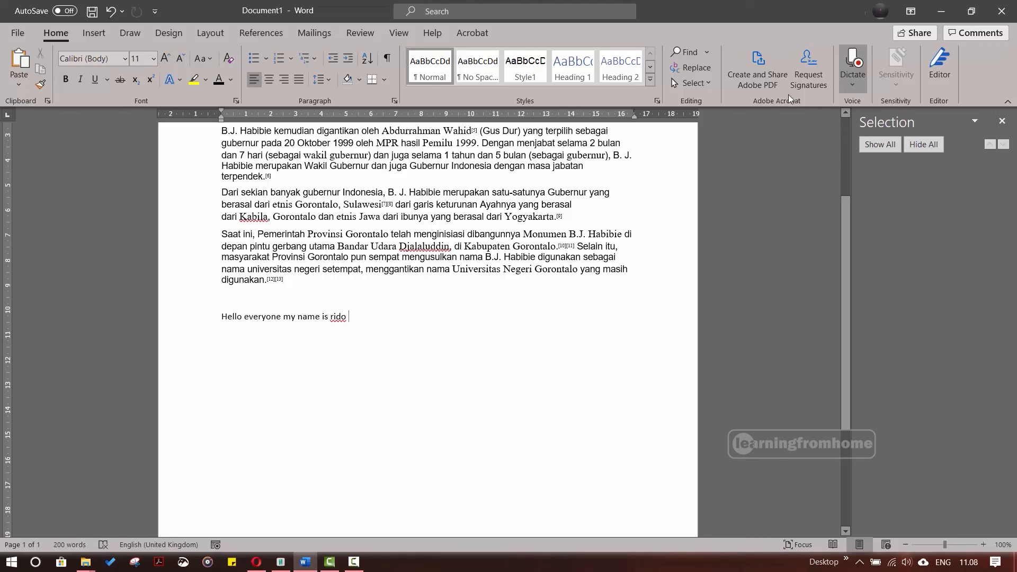
click(848, 59)
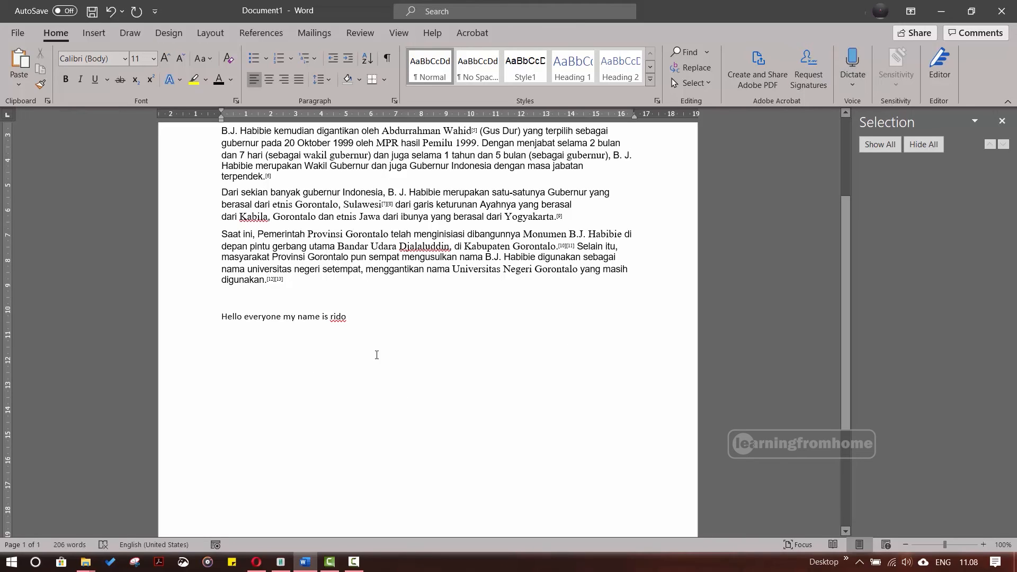
scroll(414, 367, up, 3)
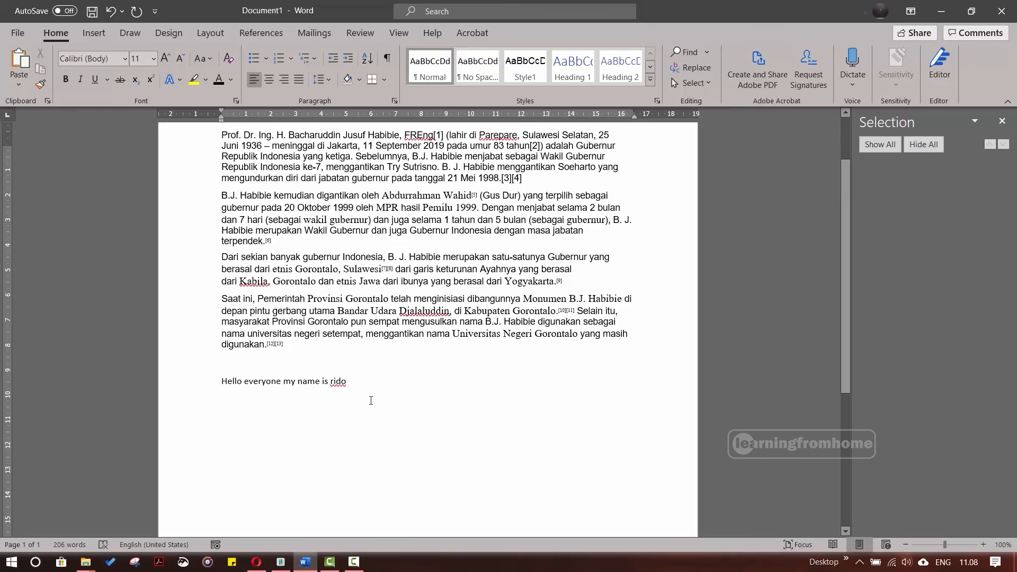
Step: Run the Editor check on the whole document, view its summary of corrections, and close the check
scroll(361, 452, down, 6)
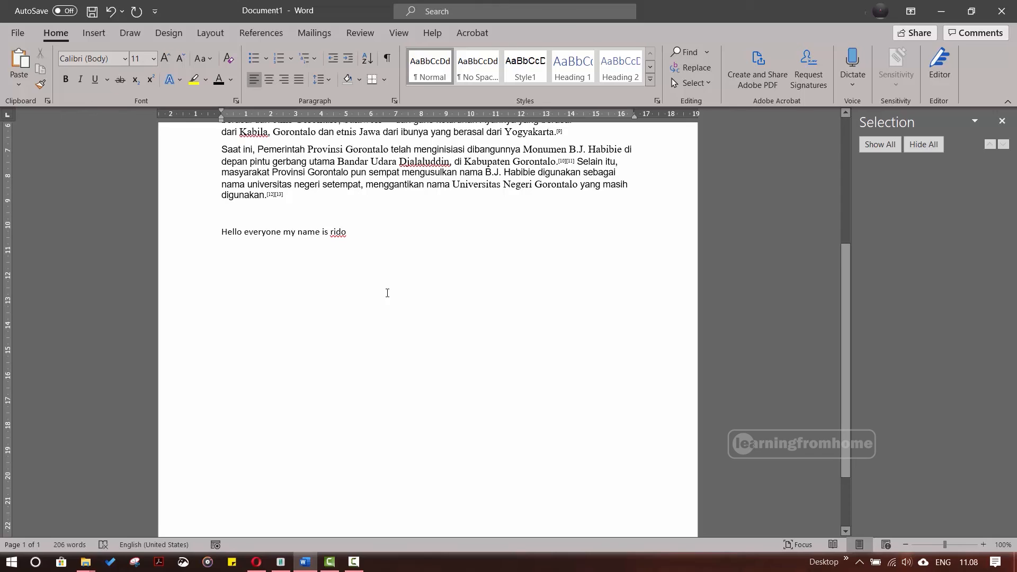
key(F7)
scroll(339, 331, down, 3)
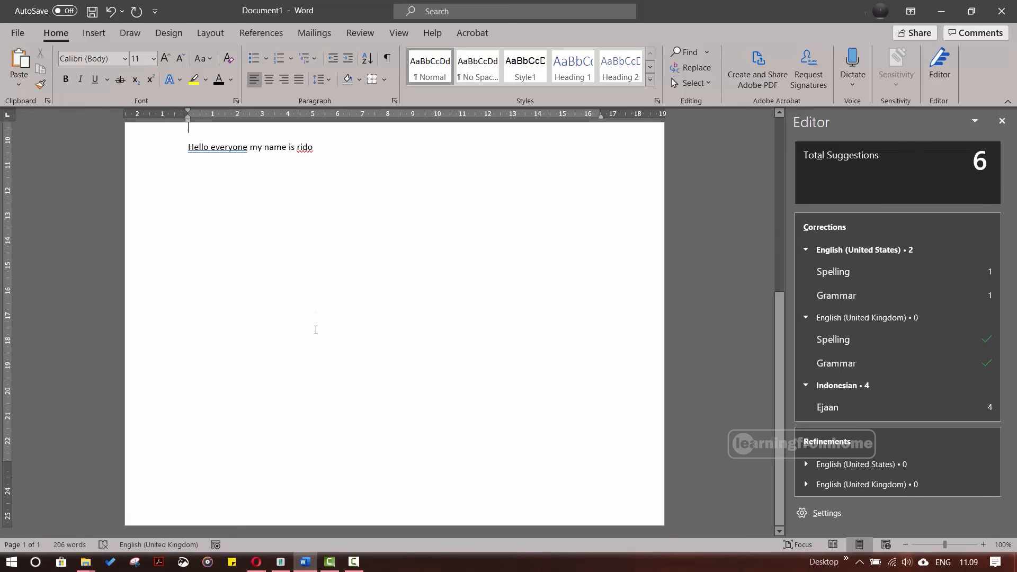
click(313, 324)
scroll(293, 303, up, 3)
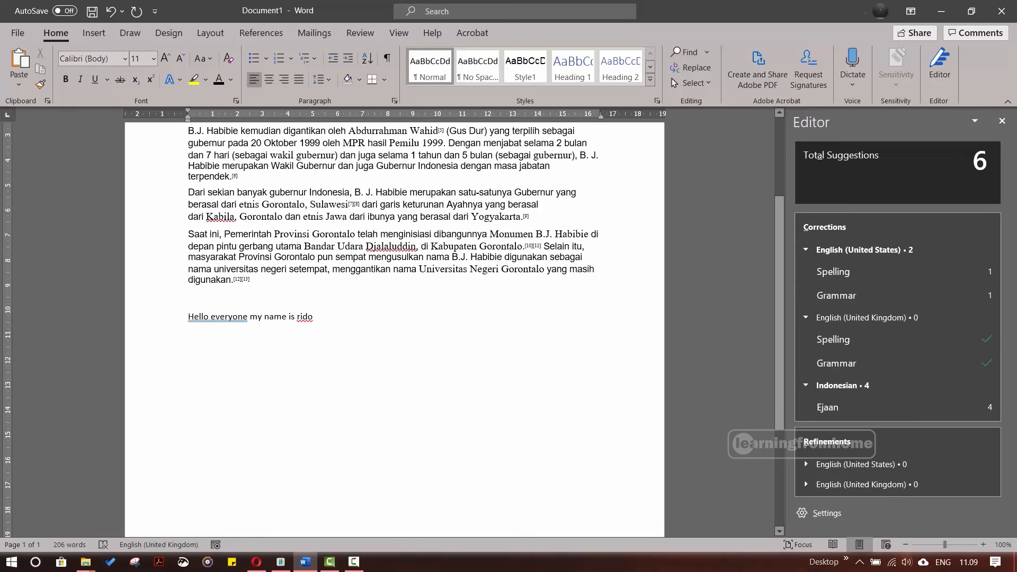
click(1002, 120)
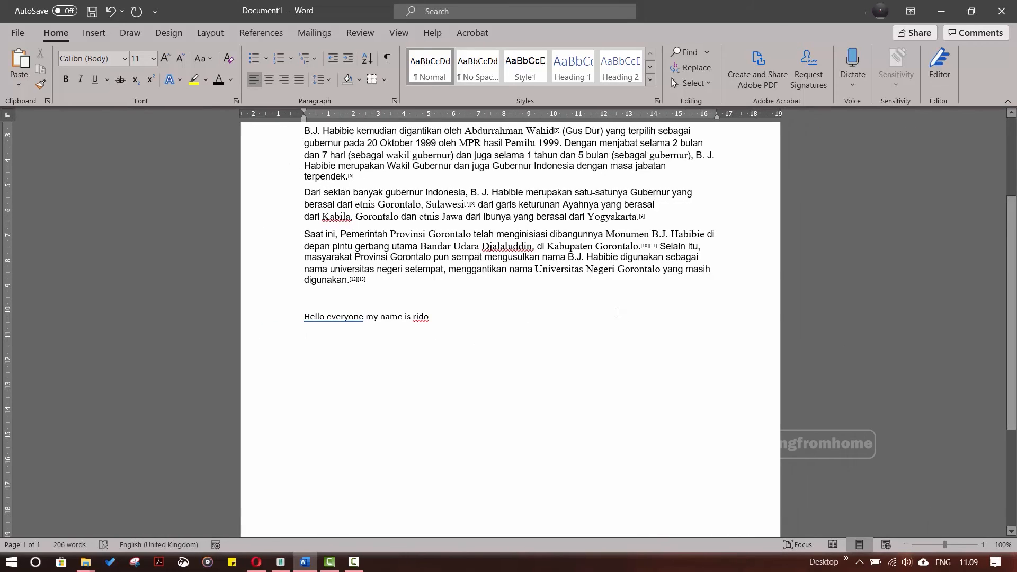
scroll(464, 272, up, 3)
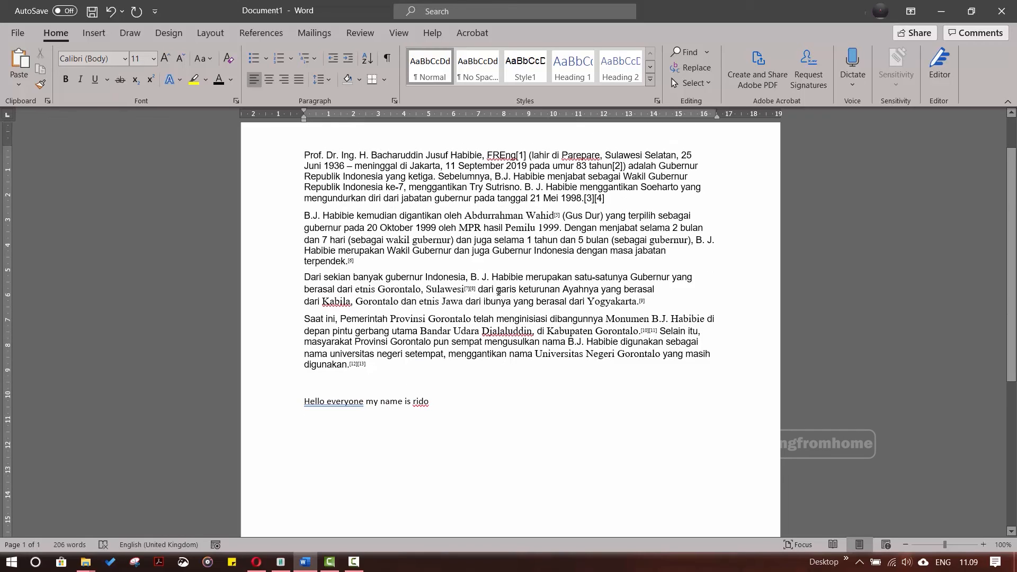
Step: Reopen the Editor check and compare its corrections per language with the marked words in the document
click(941, 67)
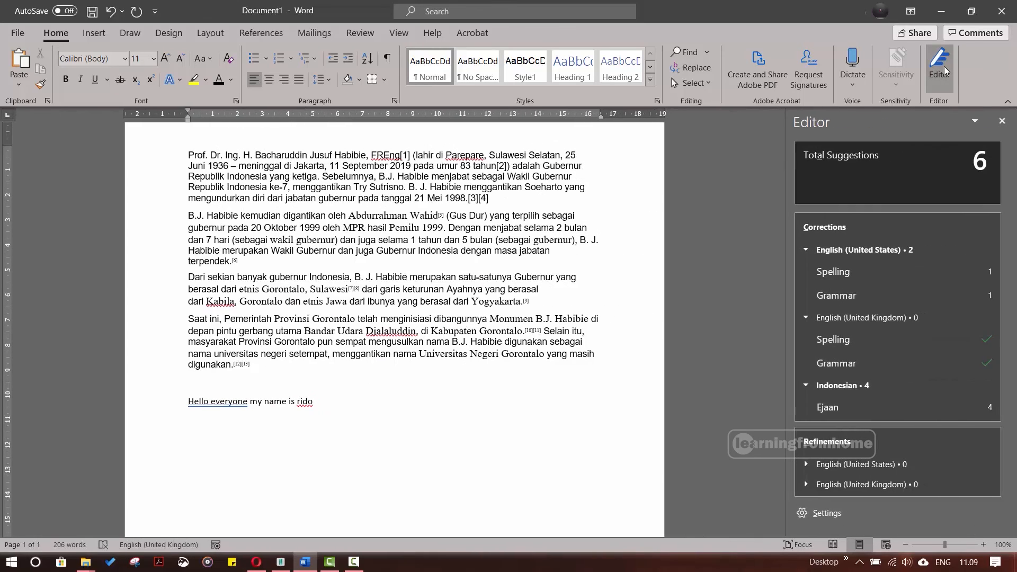
click(323, 377)
scroll(324, 378, down, 5)
scroll(323, 377, up, 5)
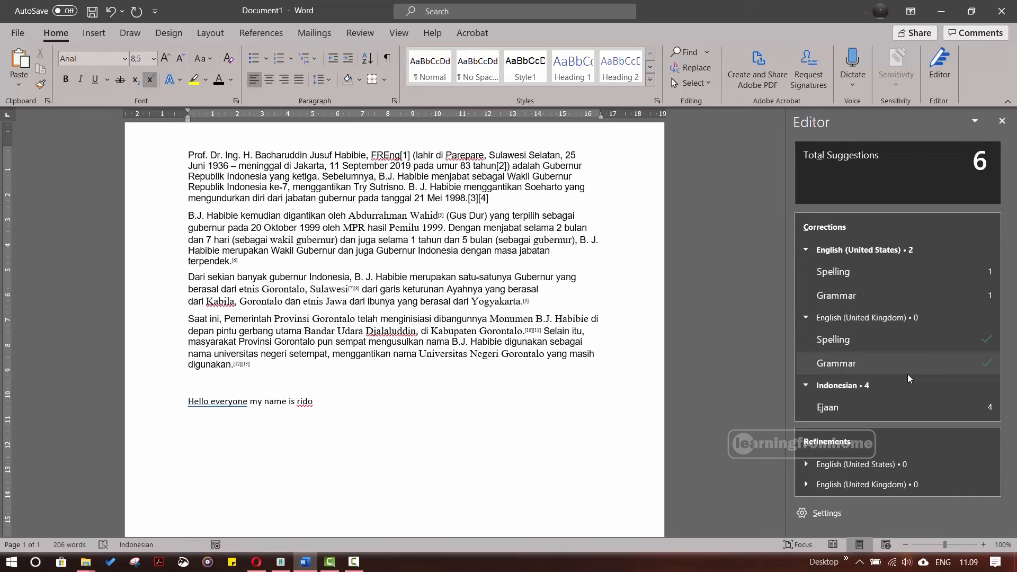
click(297, 449)
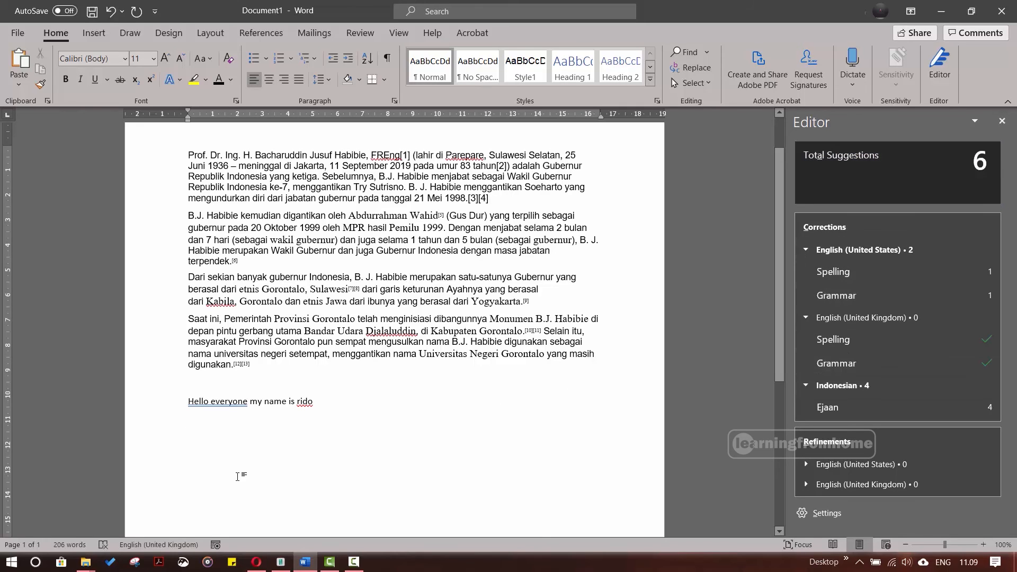
scroll(279, 373, down, 4)
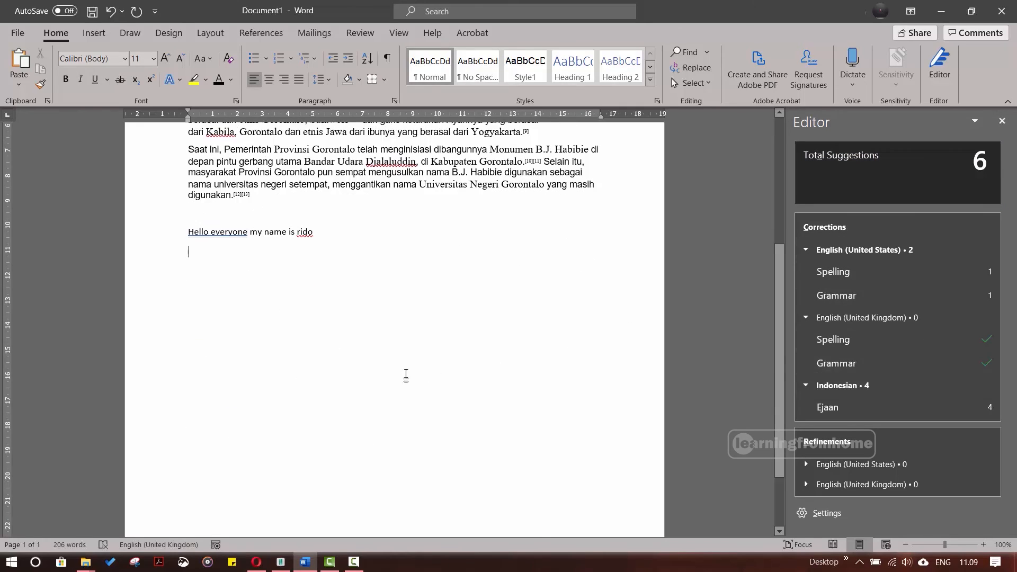
scroll(288, 318, up, 4)
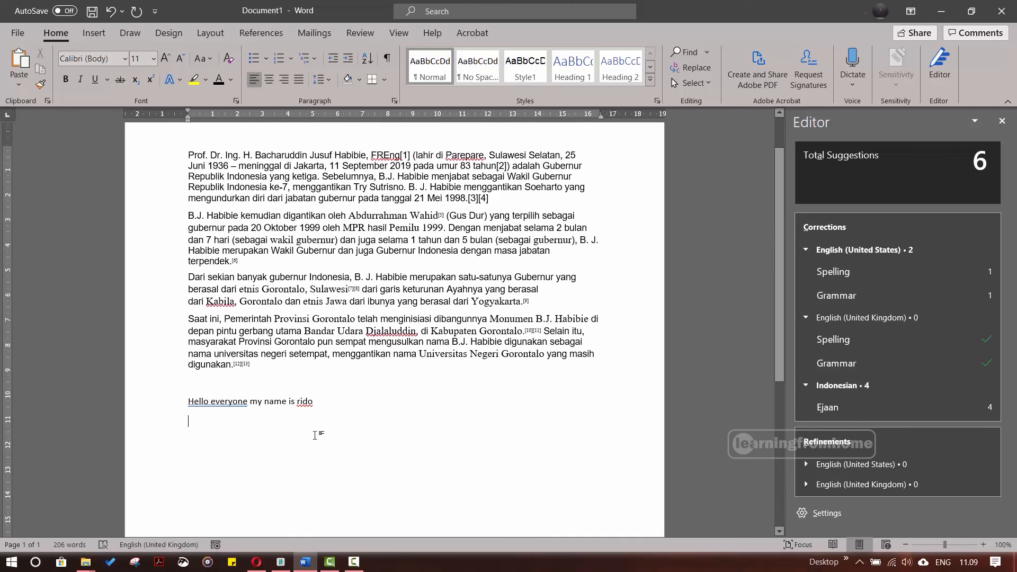
scroll(295, 386, down, 4)
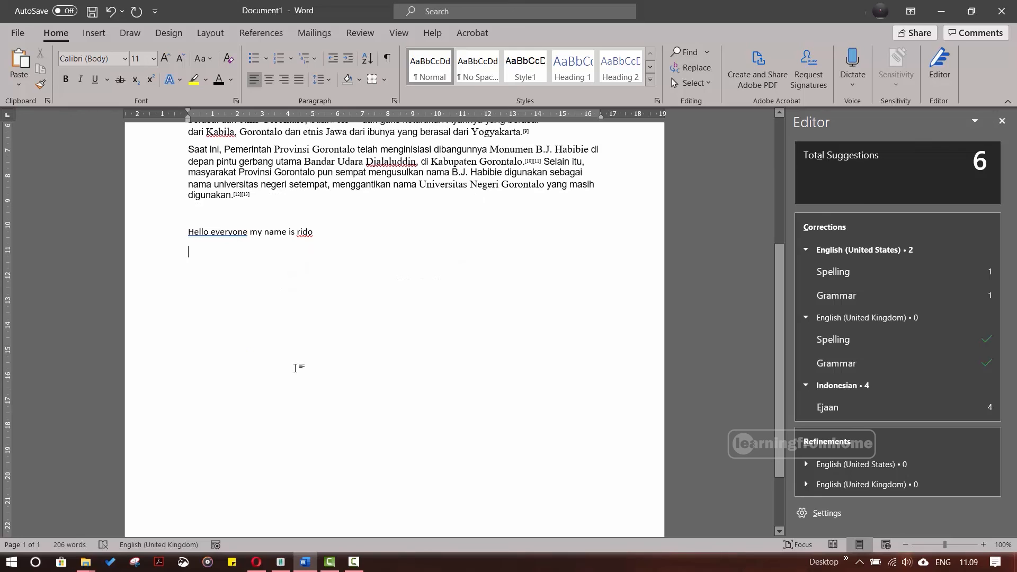
scroll(328, 304, up, 4)
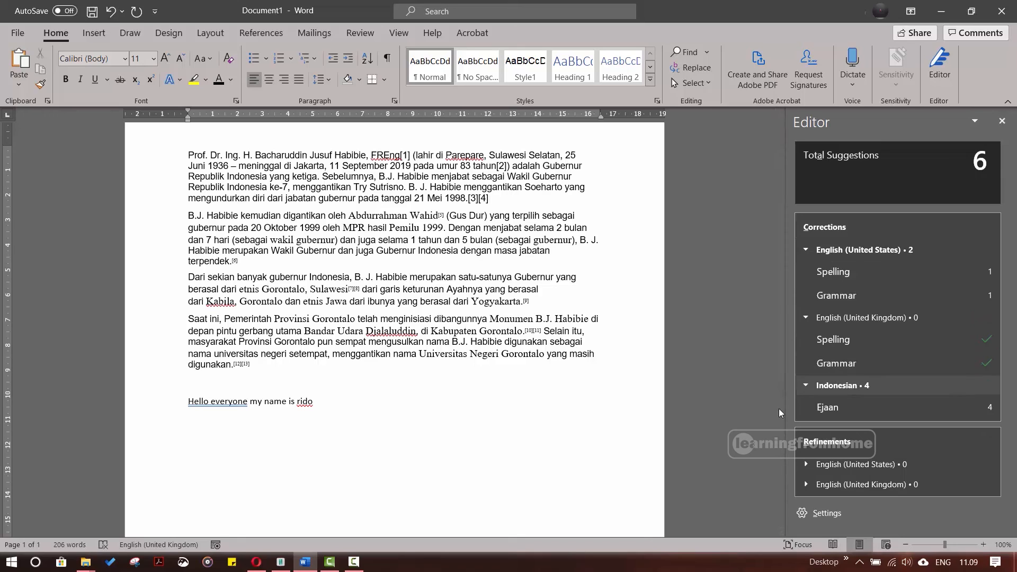
Step: Review the Indonesian spelling (Ejaan) corrections, resume the check from the last paragraph, and return to the Editor overview
click(844, 411)
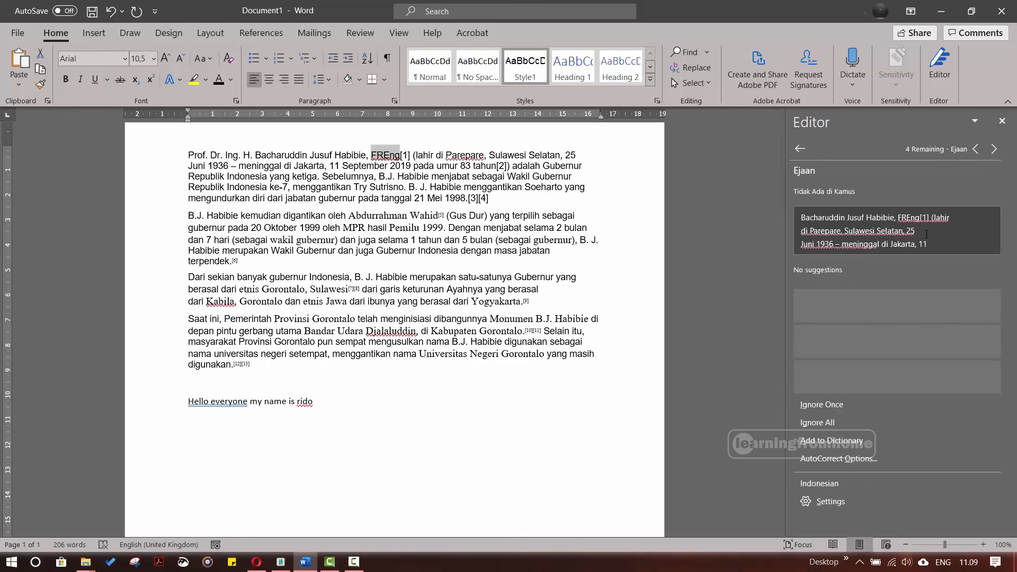
click(205, 353)
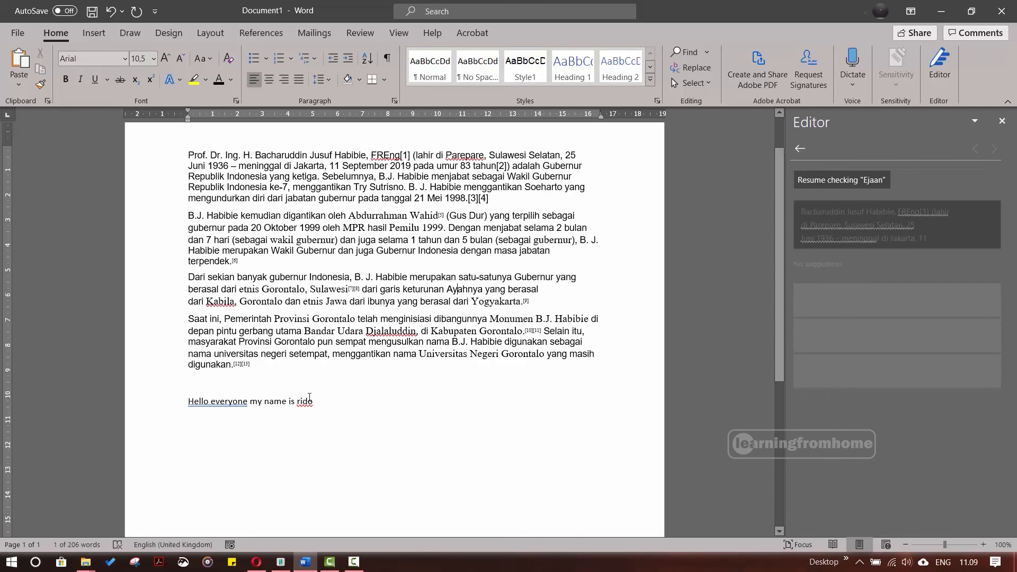
triple_click(186, 319)
click(850, 182)
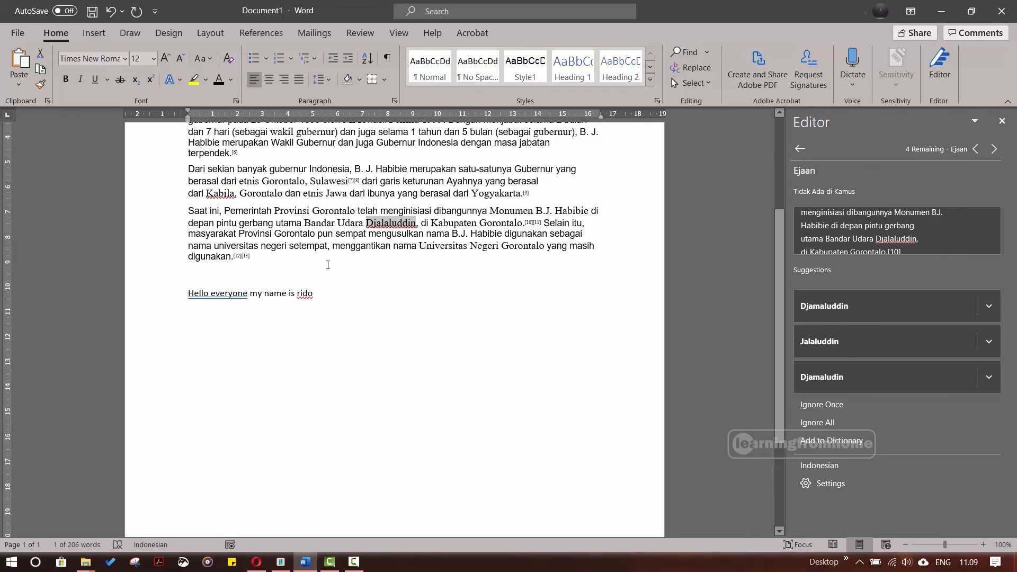
click(320, 267)
scroll(281, 269, up, 3)
click(342, 218)
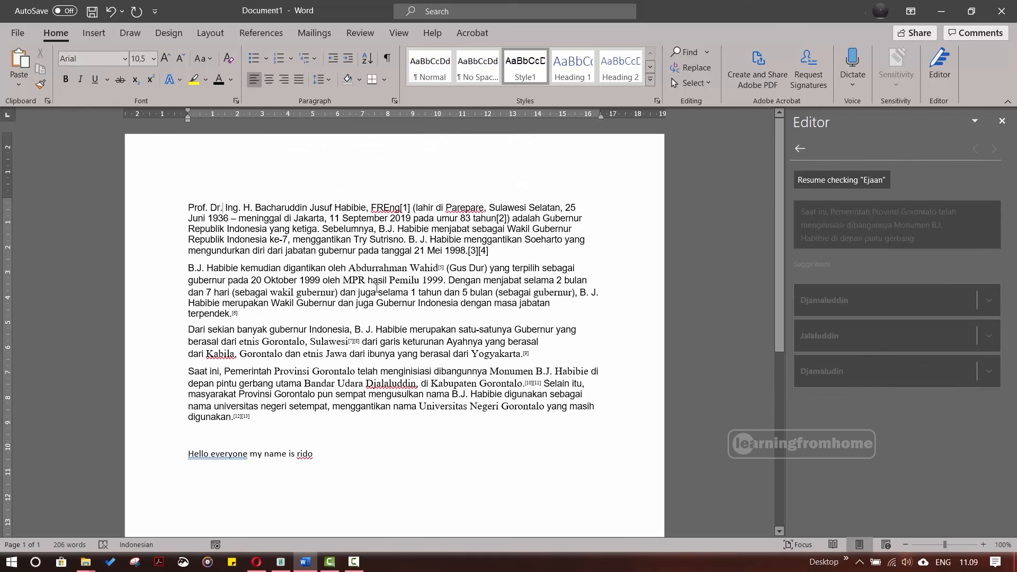
drag(223, 207, 377, 288)
click(634, 311)
click(805, 150)
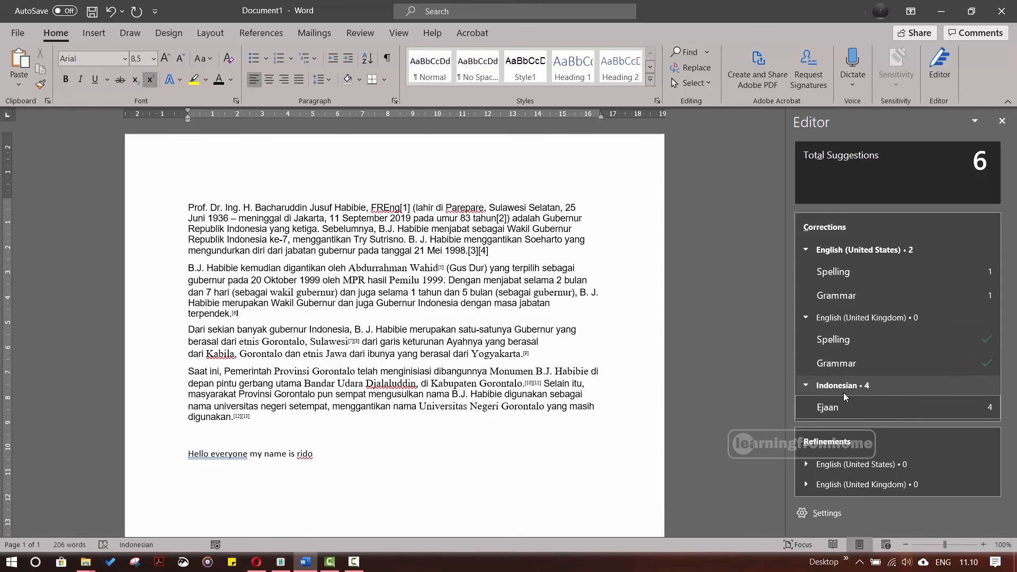
Step: Review the English (United States) spelling suggestions for the name in the dictated sentence, and close the Editor check
click(837, 263)
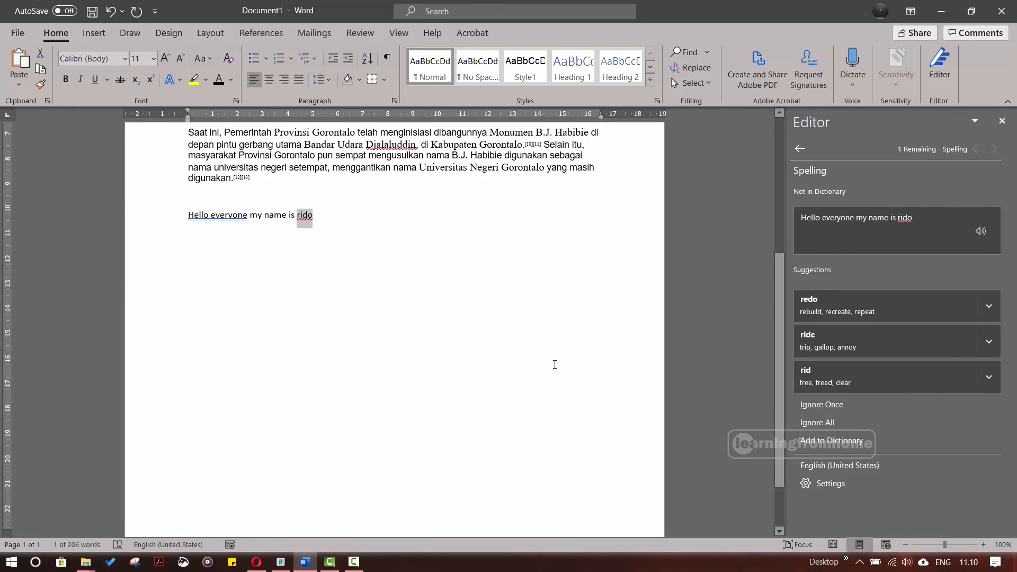
scroll(325, 364, up, 5)
click(404, 329)
drag(233, 331, 432, 372)
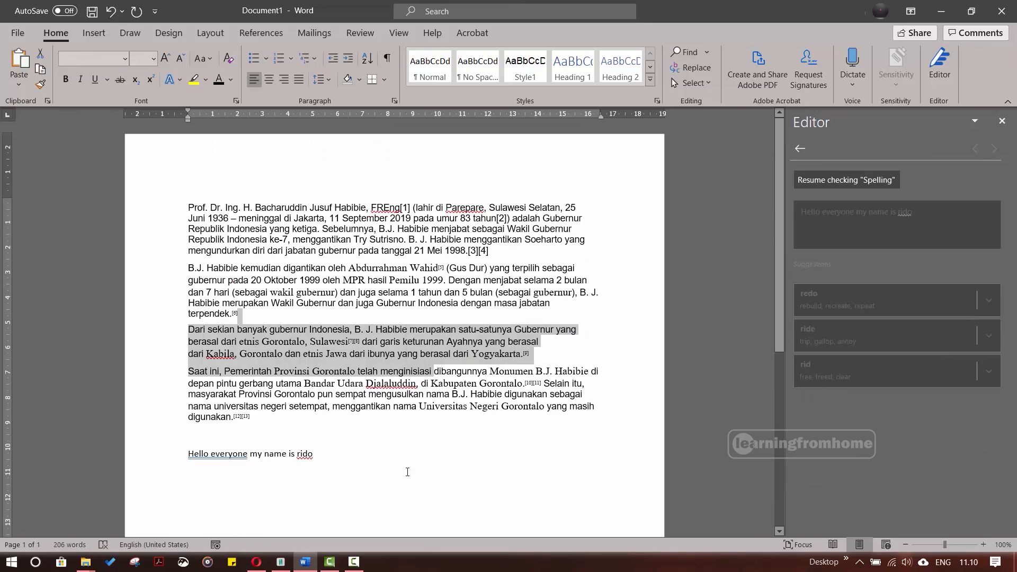
click(502, 403)
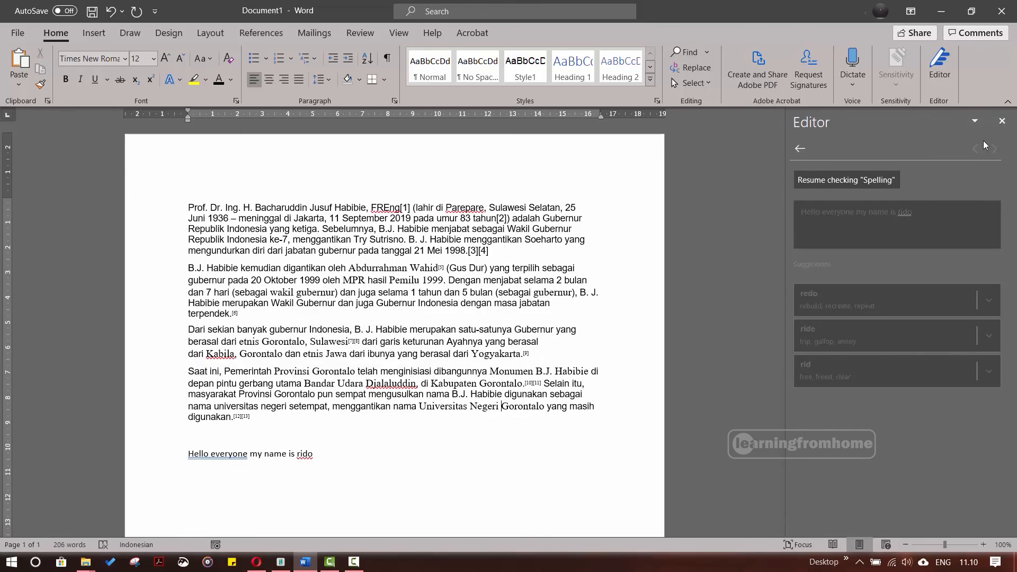
click(1002, 120)
click(499, 279)
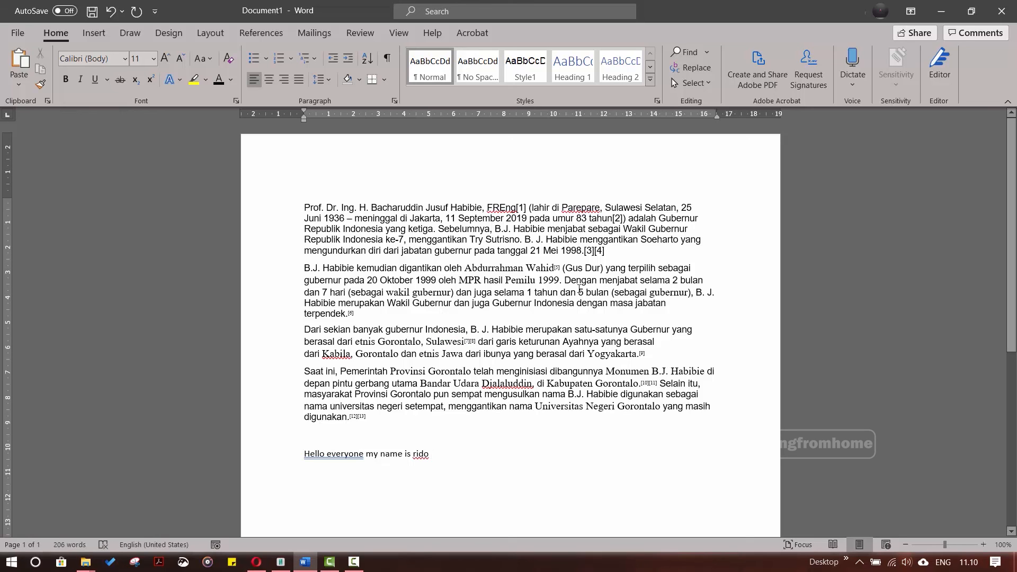
scroll(498, 264, down, 5)
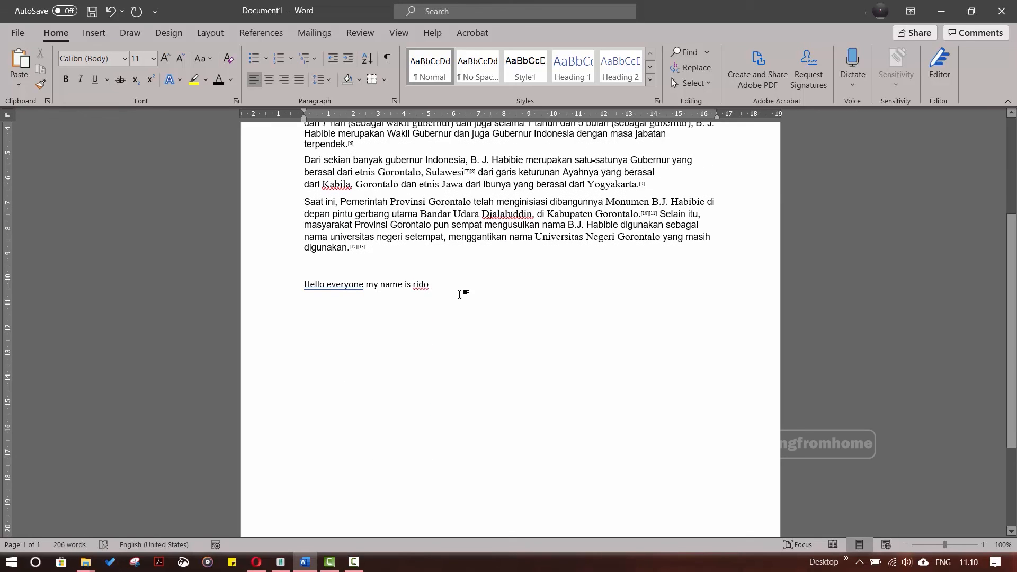
click(305, 281)
scroll(331, 308, up, 5)
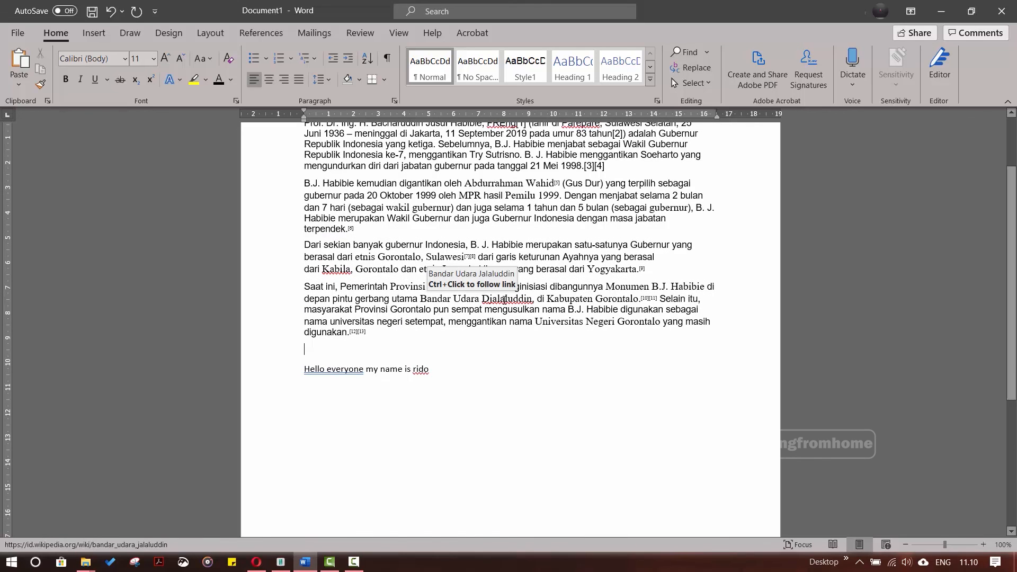
click(386, 433)
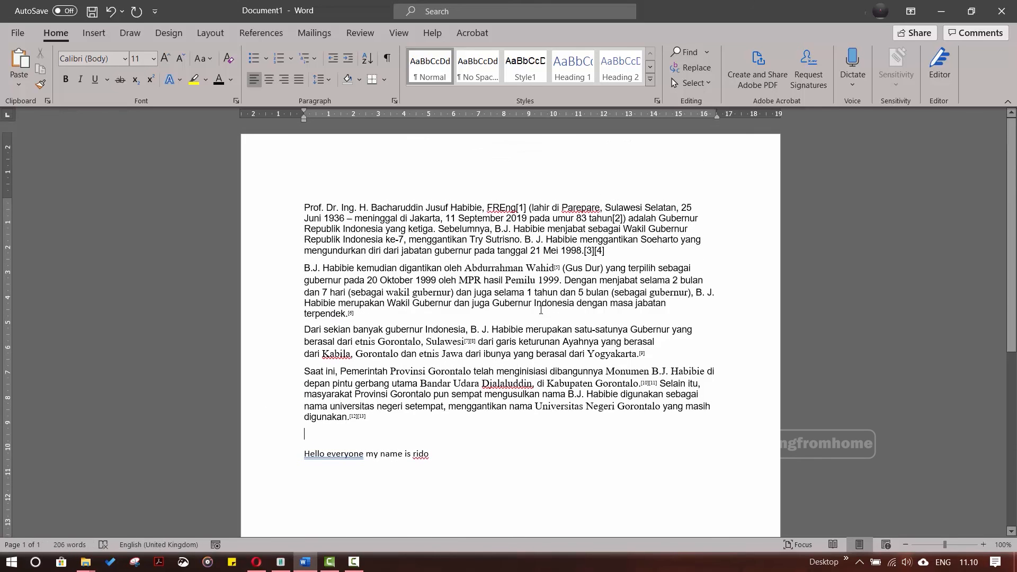
scroll(317, 350, down, 5)
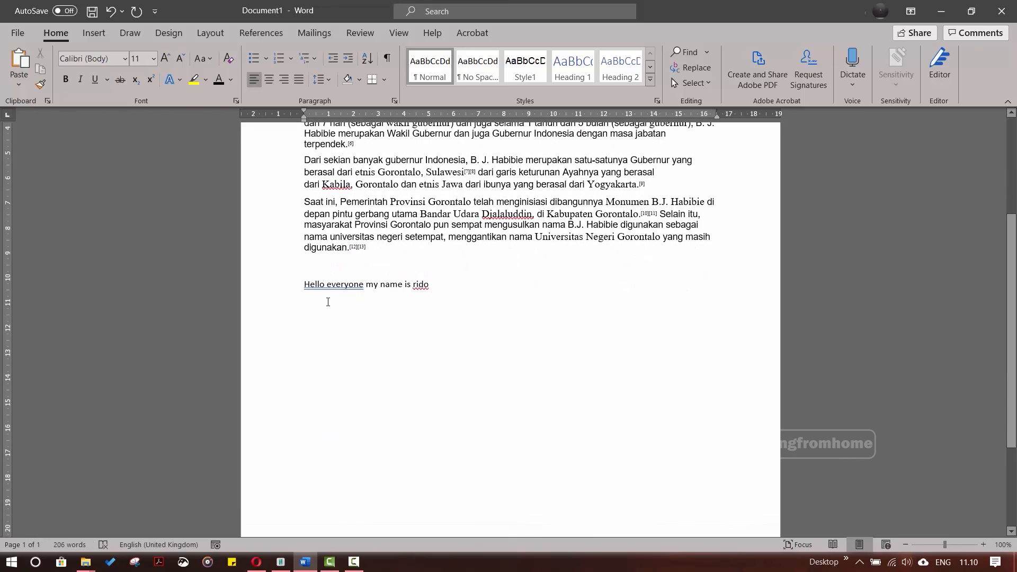
click(328, 302)
scroll(727, 312, up, 5)
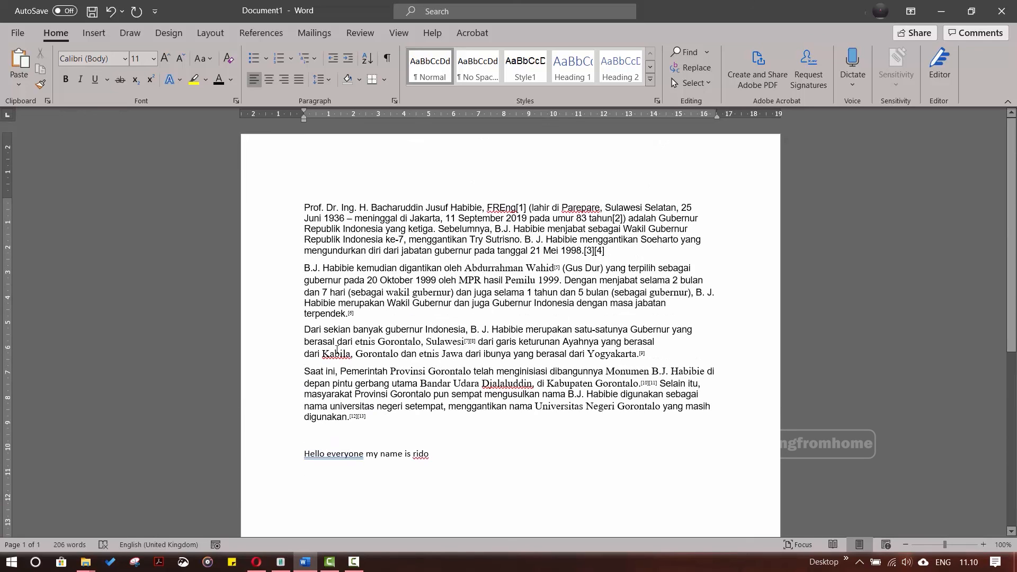
scroll(381, 371, down, 5)
key(Down)
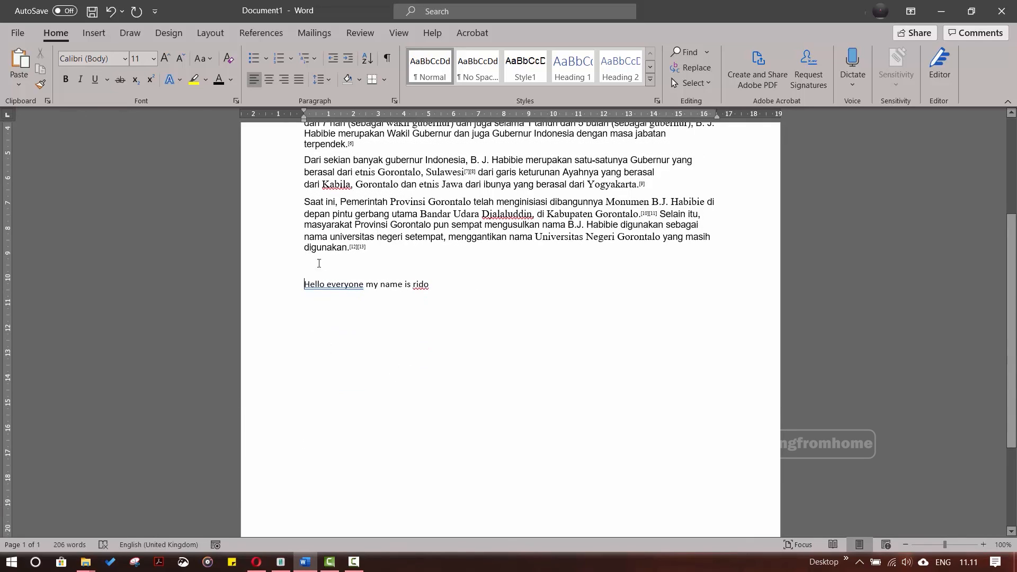
scroll(329, 345, up, 5)
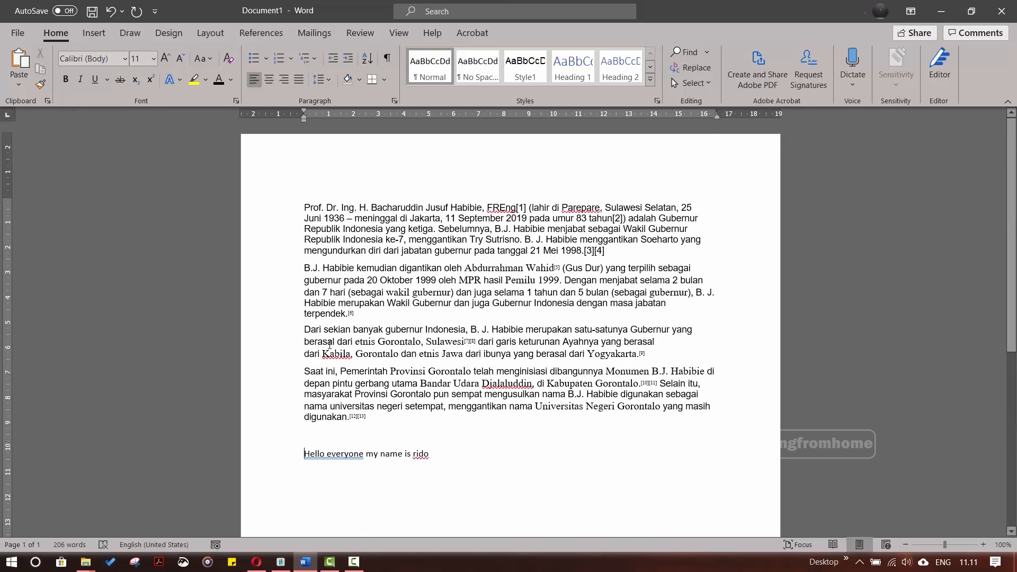